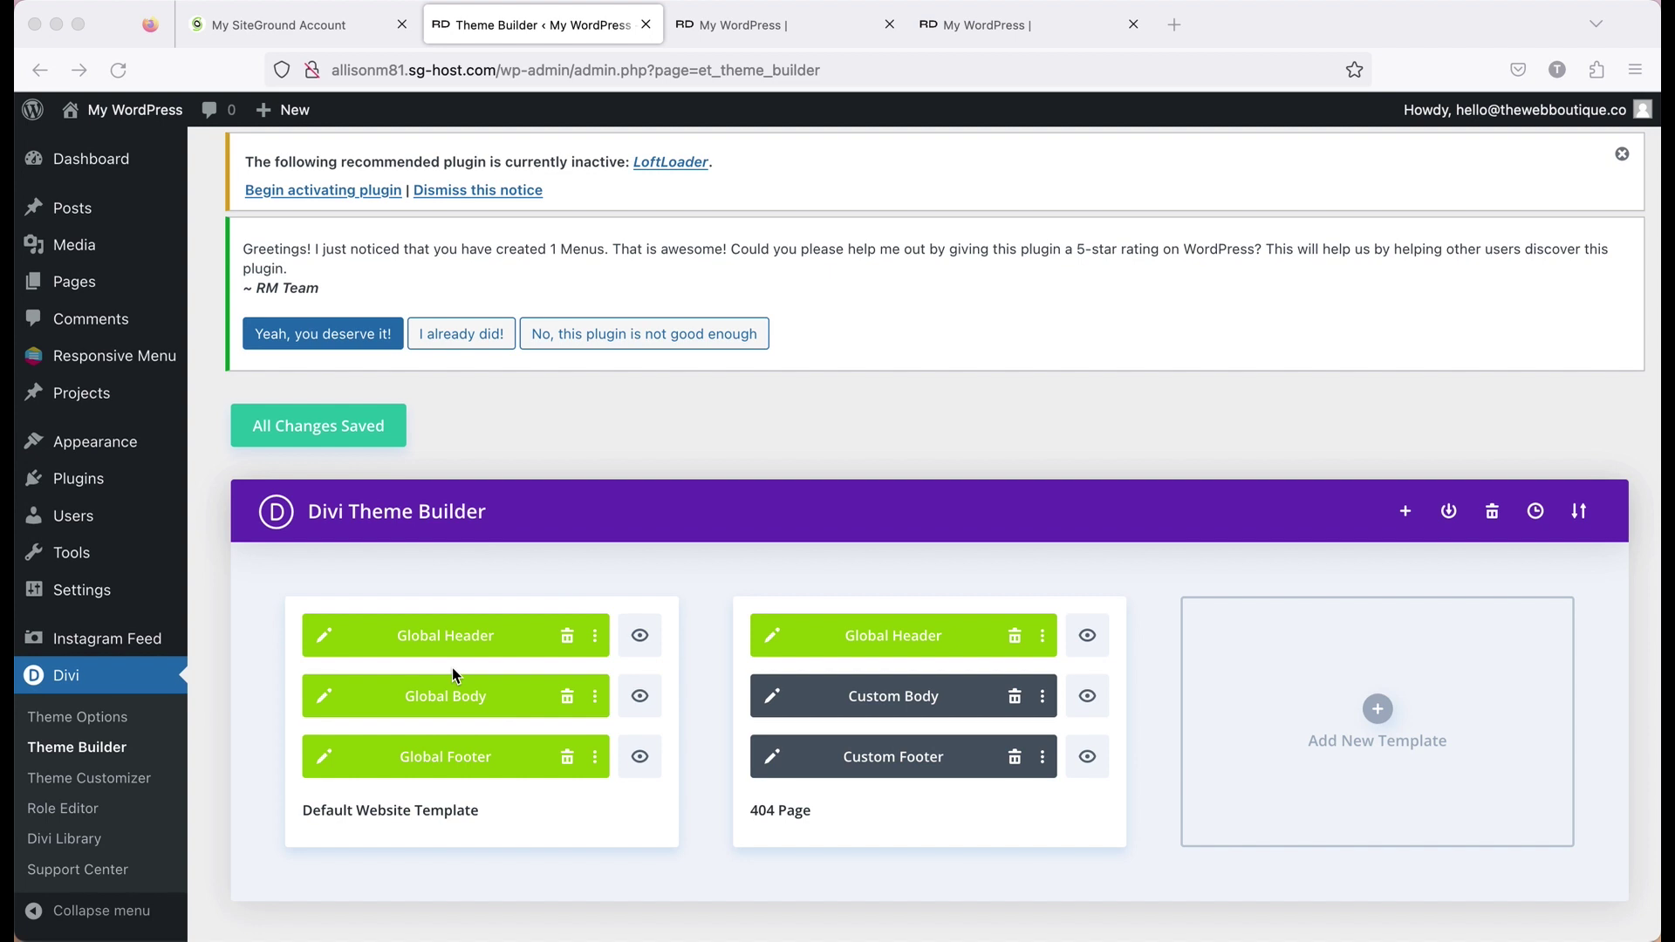
# Compare the header menus on the Ramona Designs homepage and the Martin Creative Studio example site
pyautogui.click(741, 28)
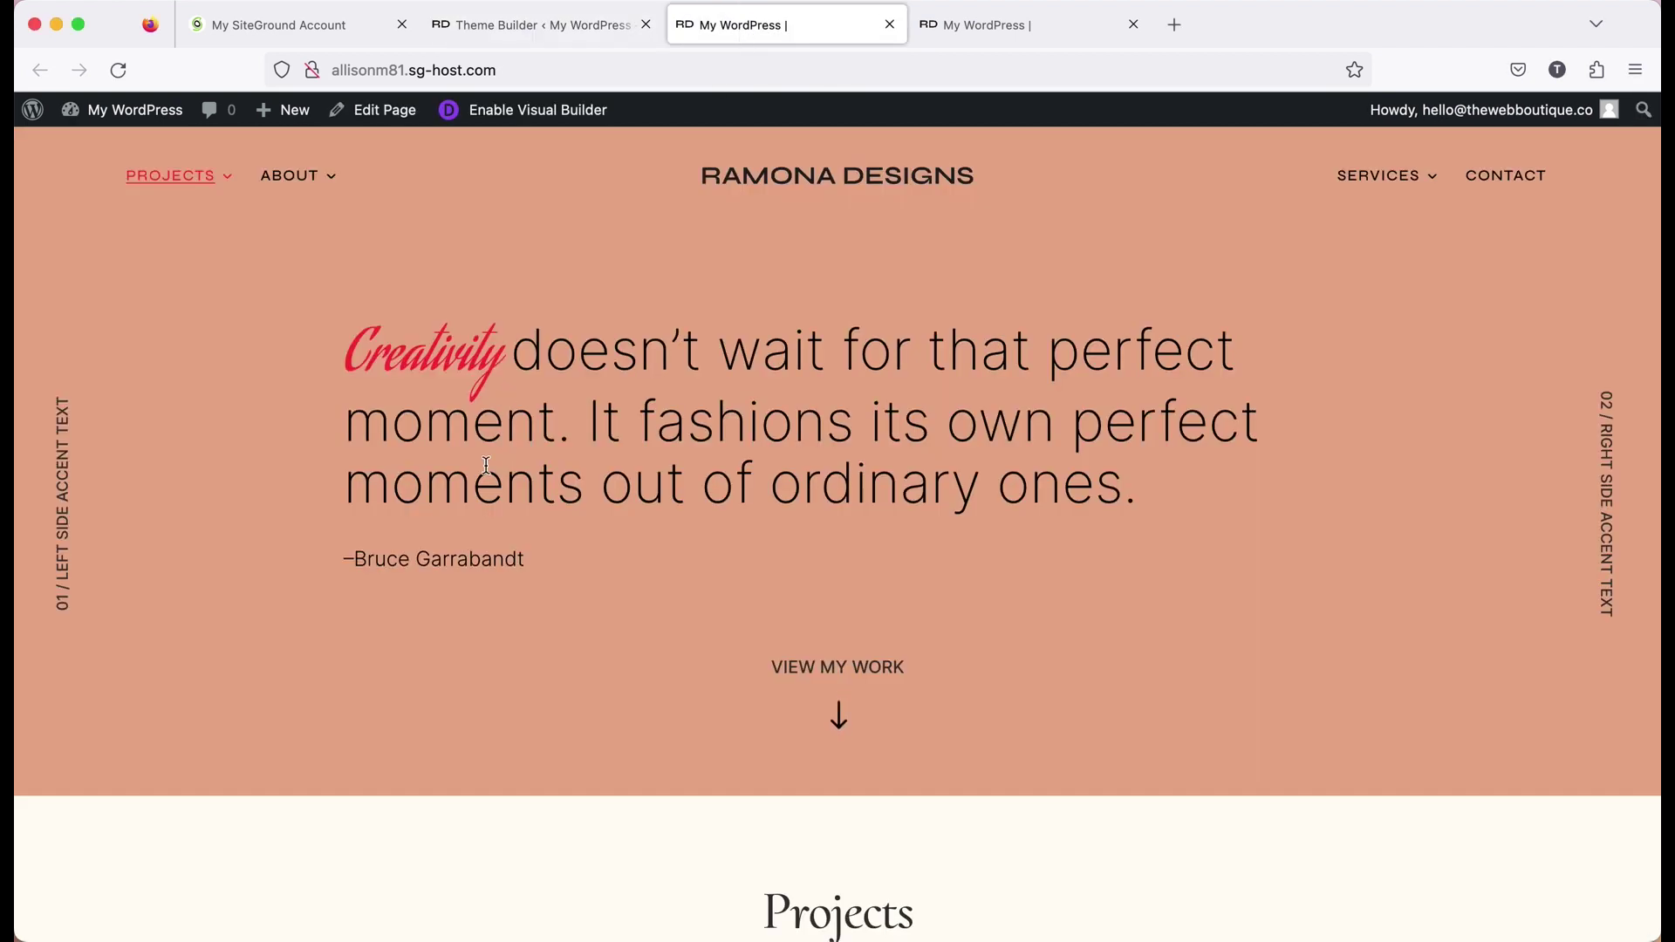
pyautogui.scroll(-3, 746, 510)
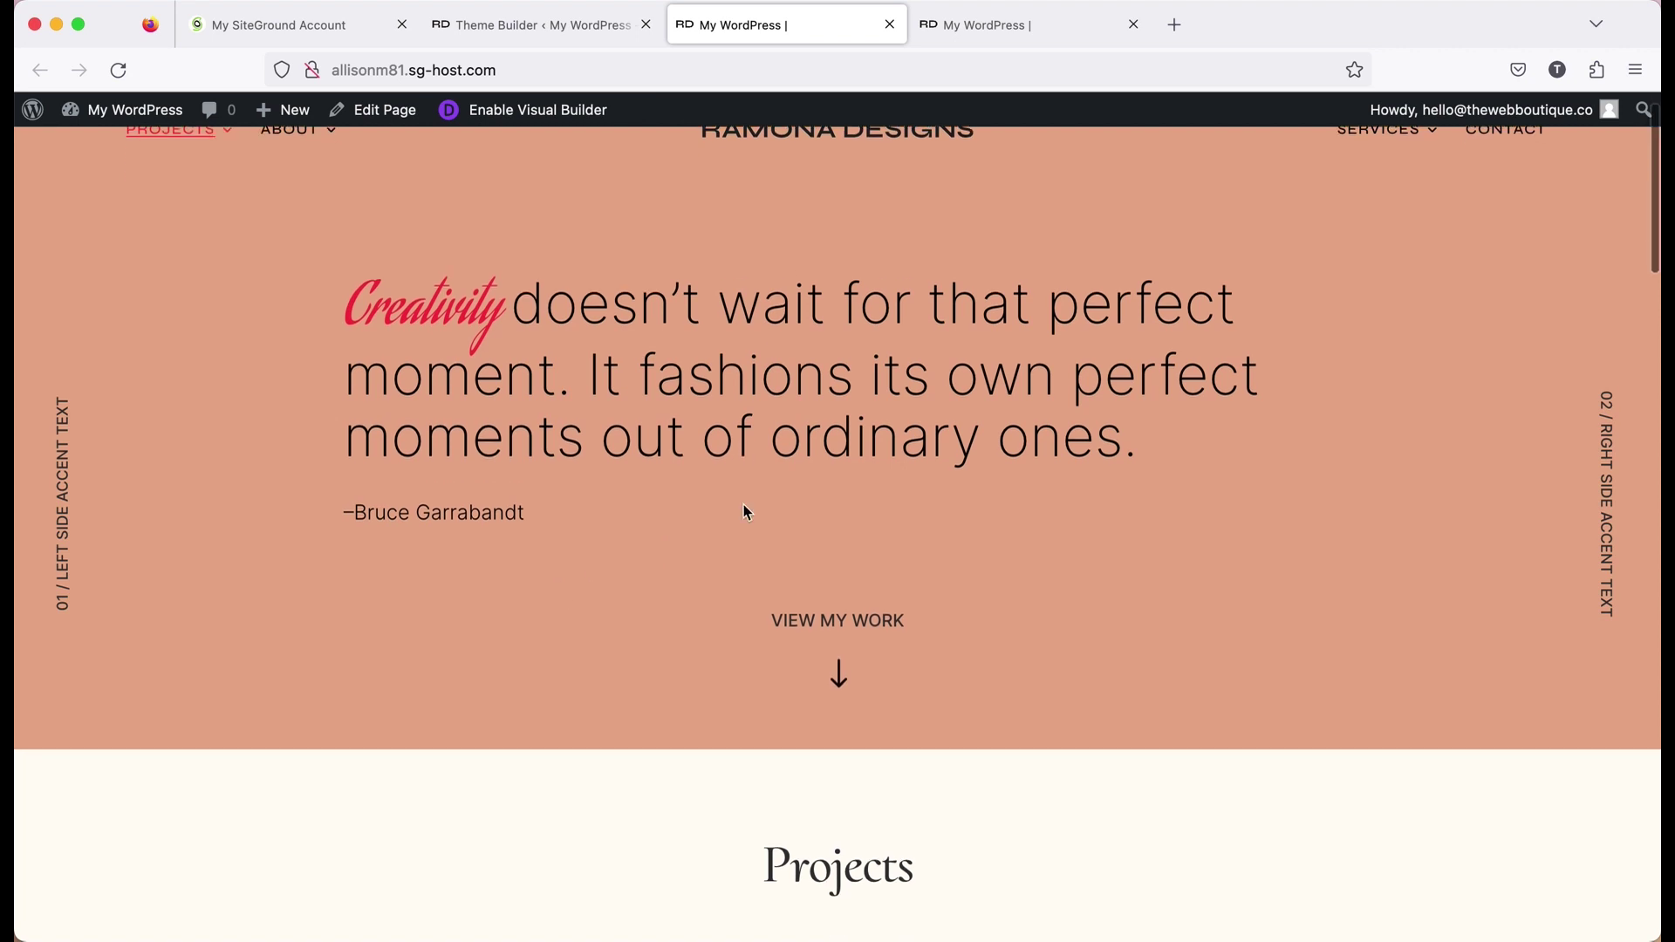
pyautogui.scroll(-2, 746, 512)
pyautogui.scroll(5, 675, 576)
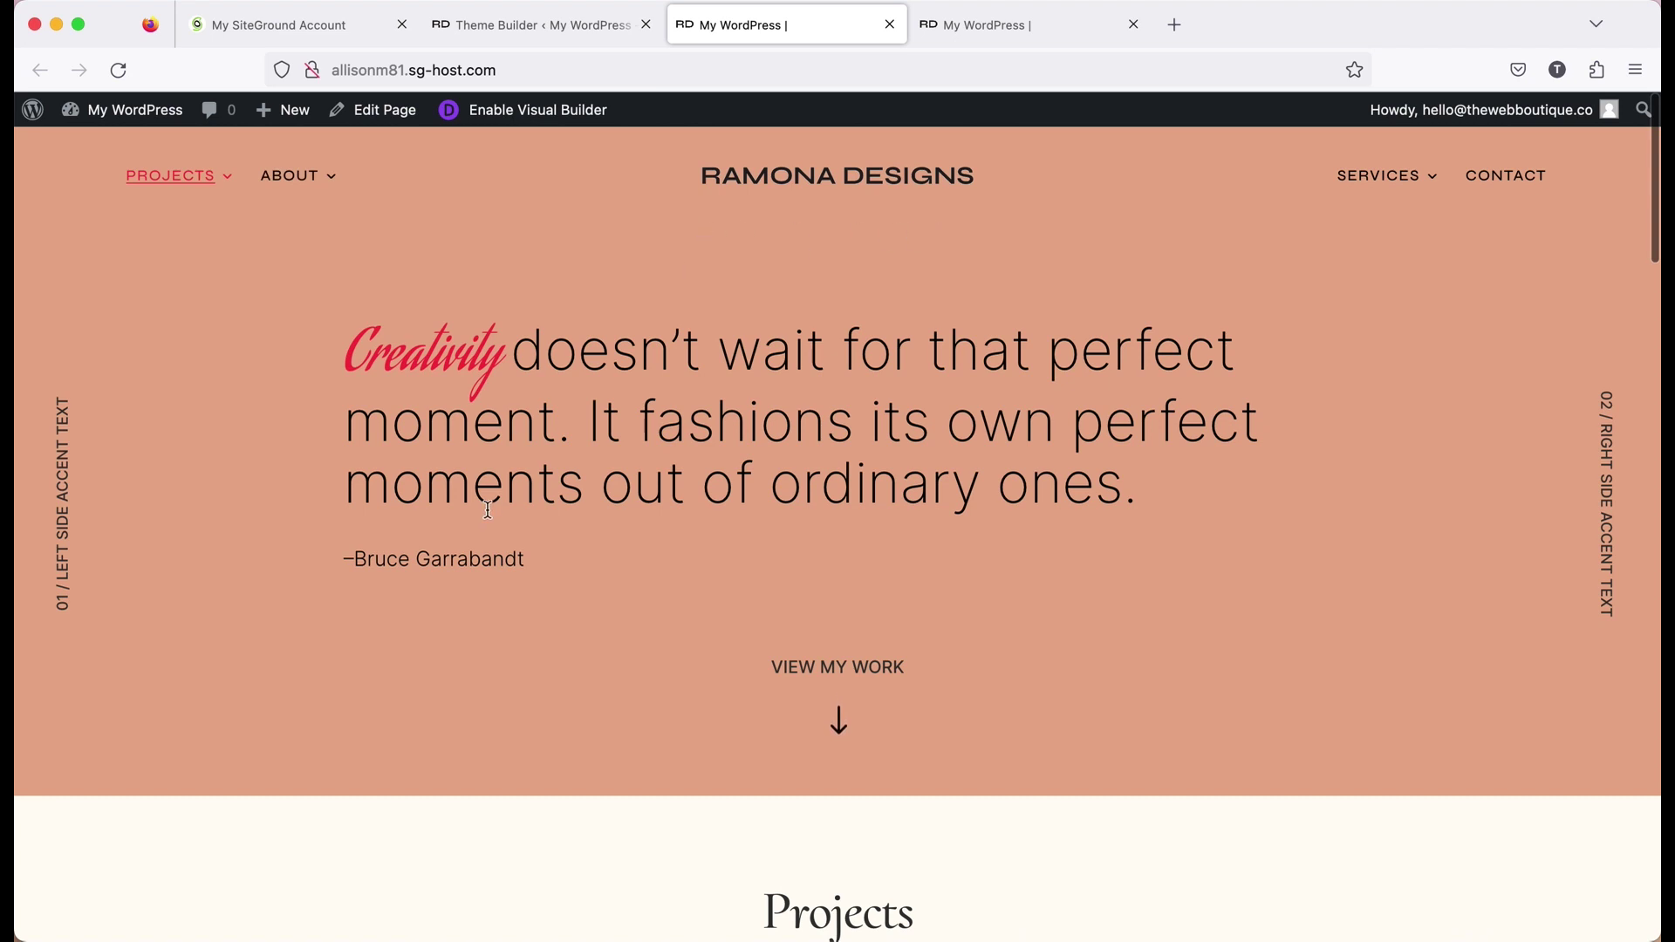
pyautogui.click(1006, 28)
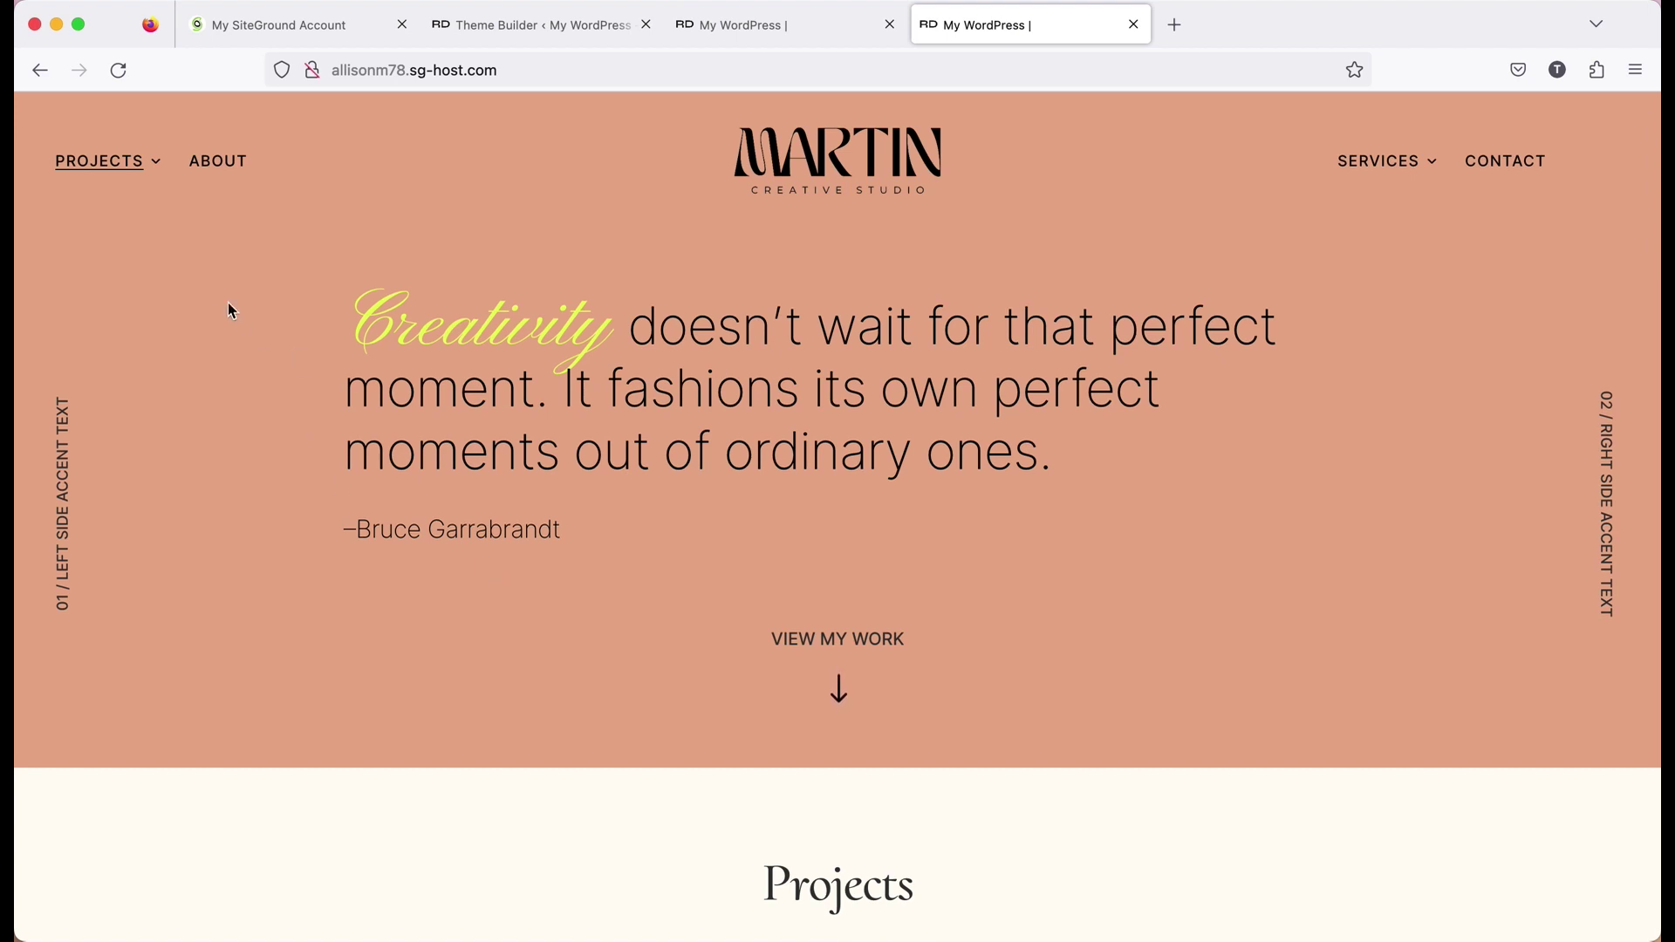
pyautogui.moveTo(110, 168)
# Open the Default Website Template's Global Header in the Theme Builder for editing and show it in wireframe view
pyautogui.click(521, 25)
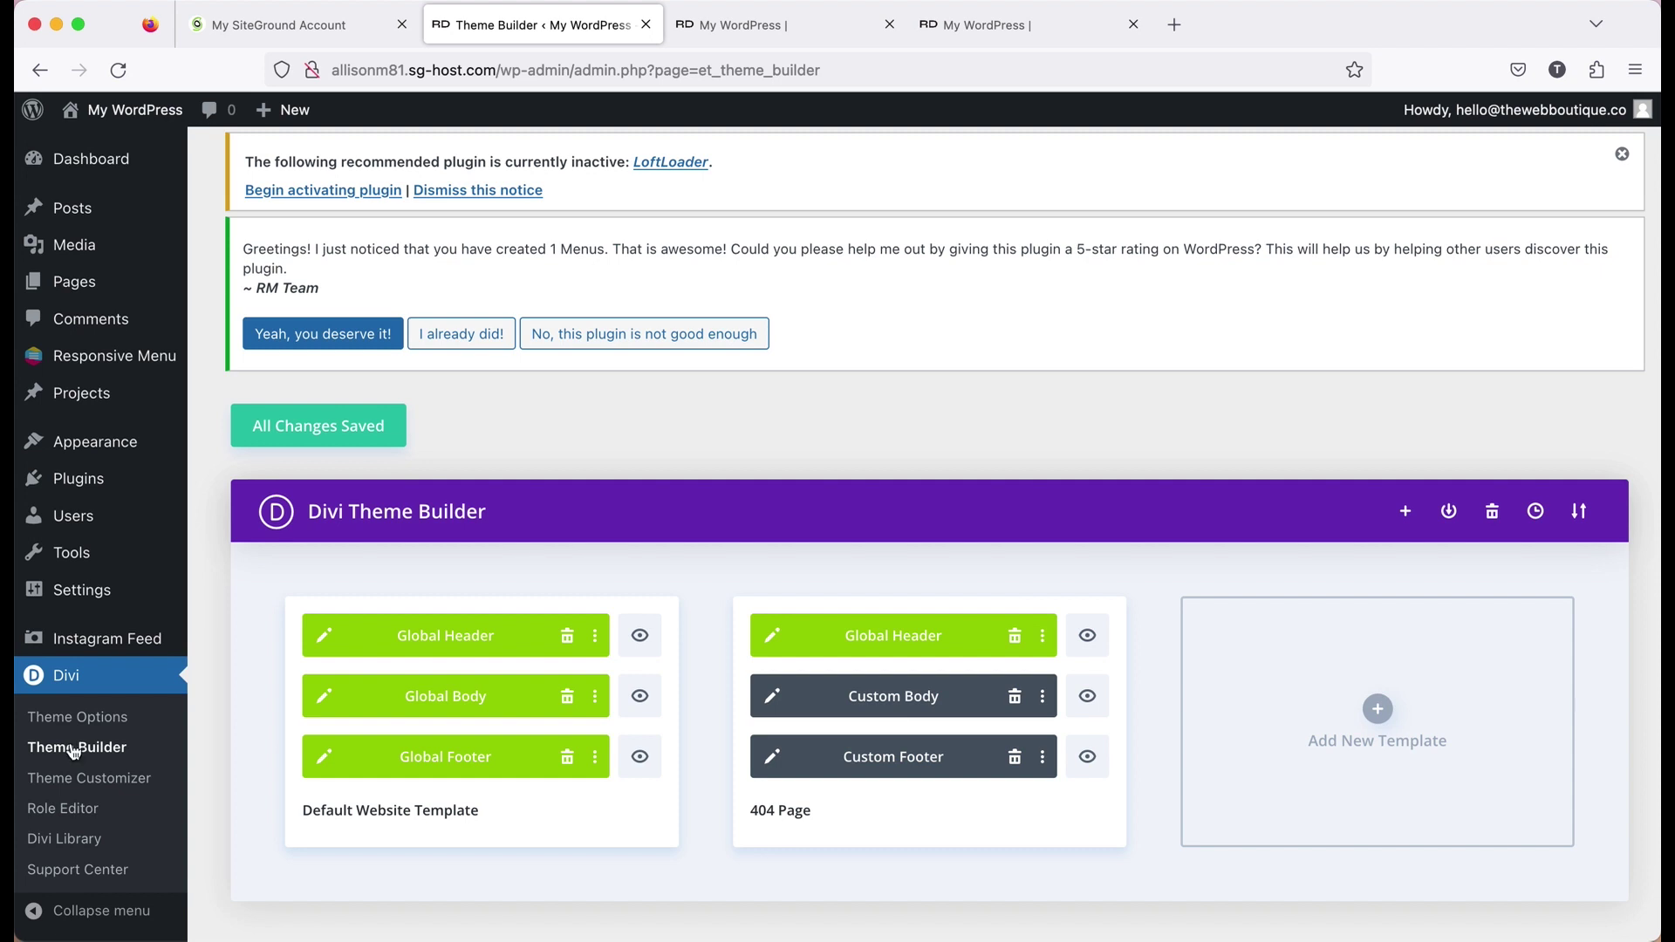
pyautogui.moveTo(390, 650)
pyautogui.moveTo(175, 365)
pyautogui.click(325, 640)
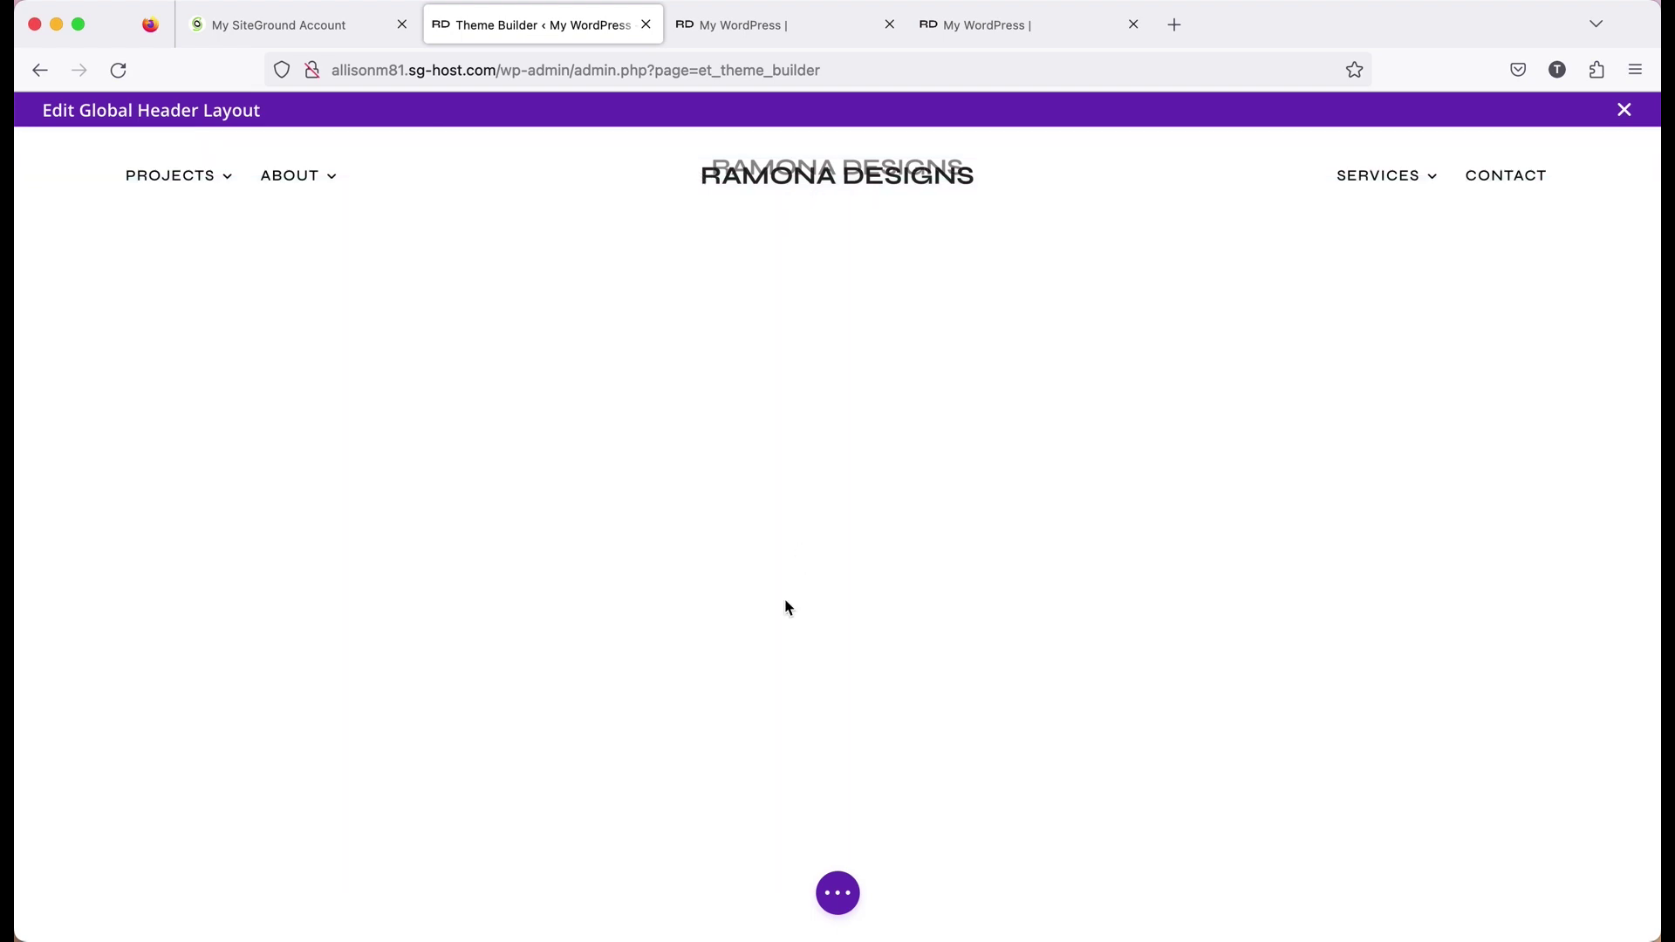
pyautogui.click(838, 894)
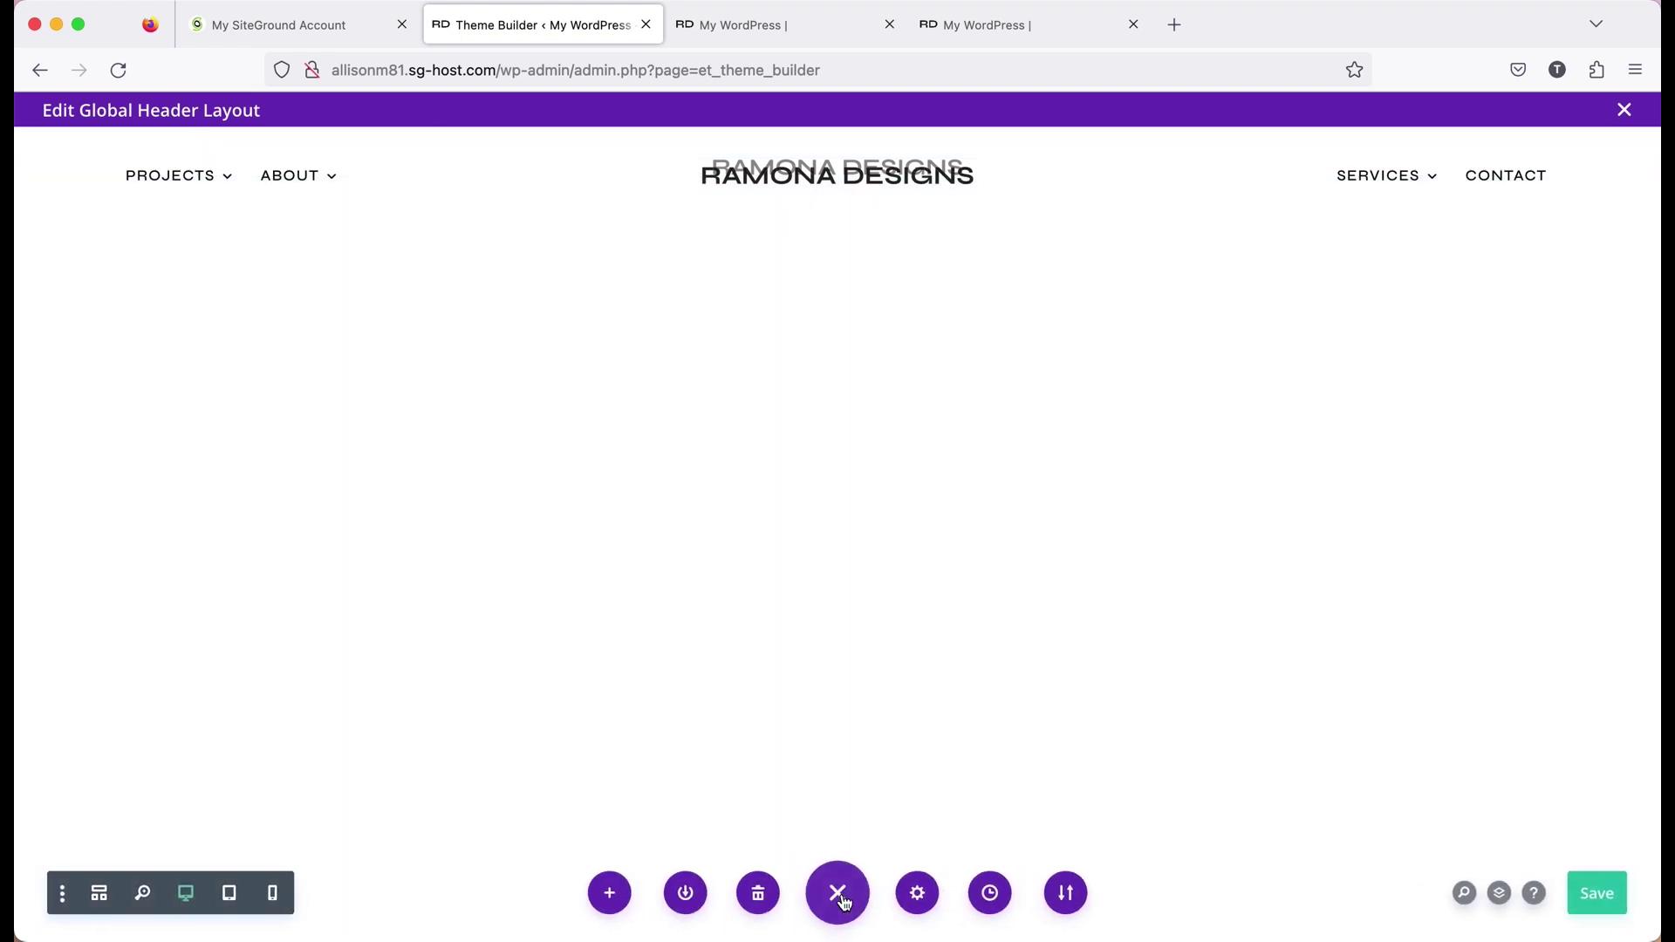
pyautogui.click(101, 896)
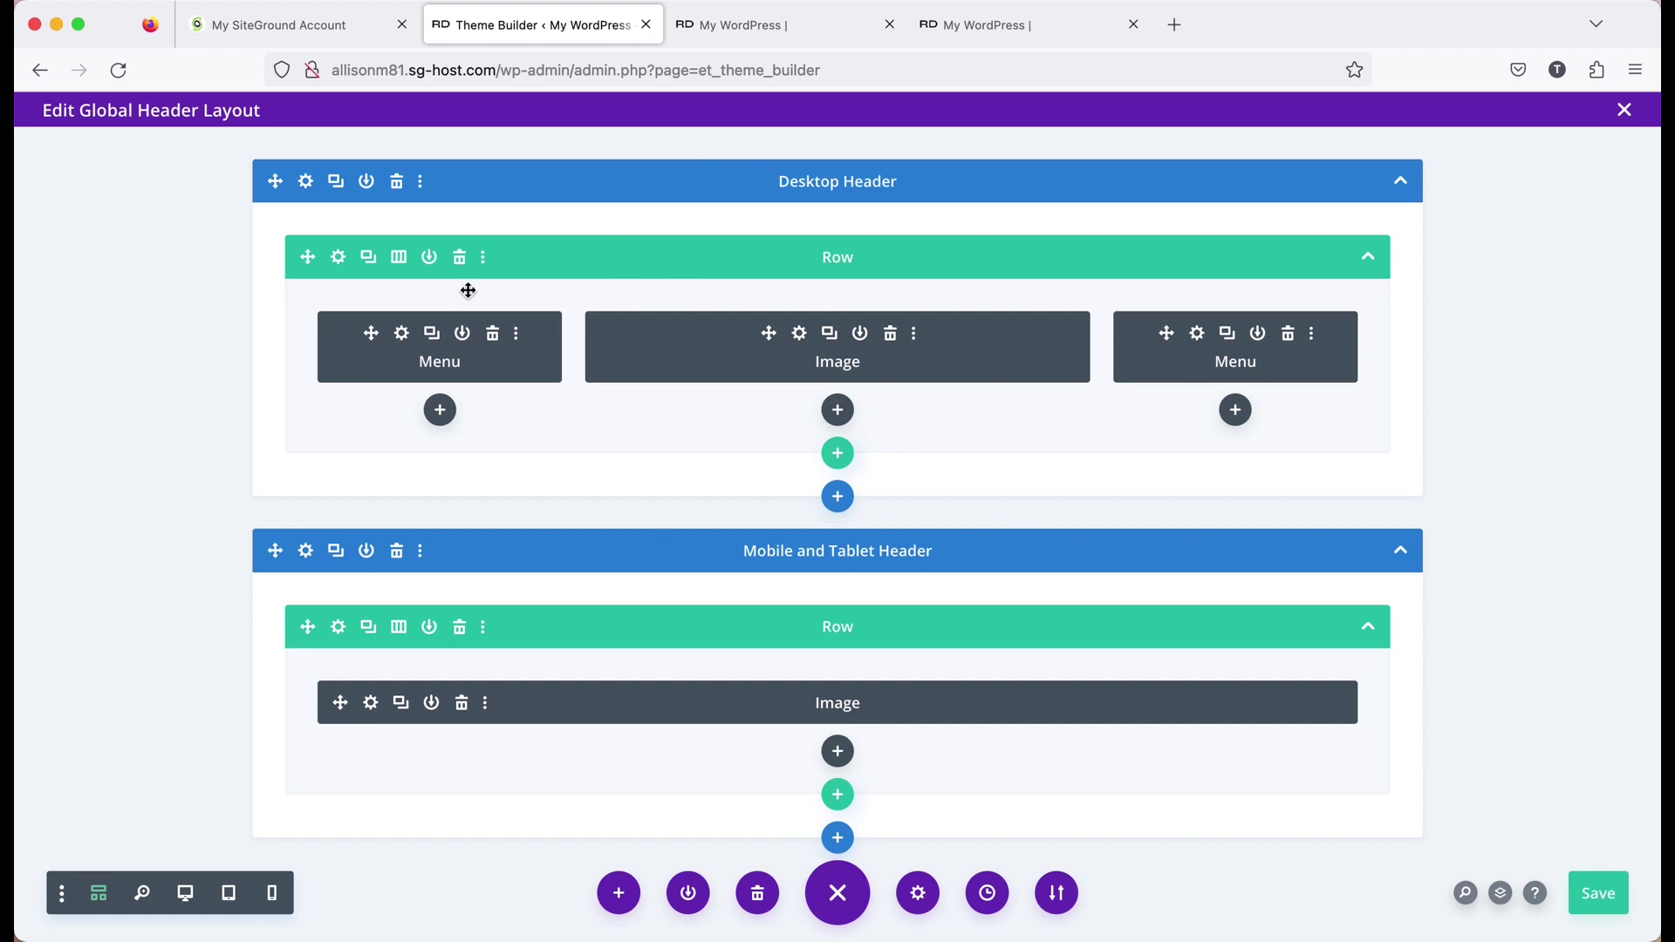
# Open the Menu Text design settings of the Main Menu Left module in the Desktop Header, using desktop view
pyautogui.click(402, 338)
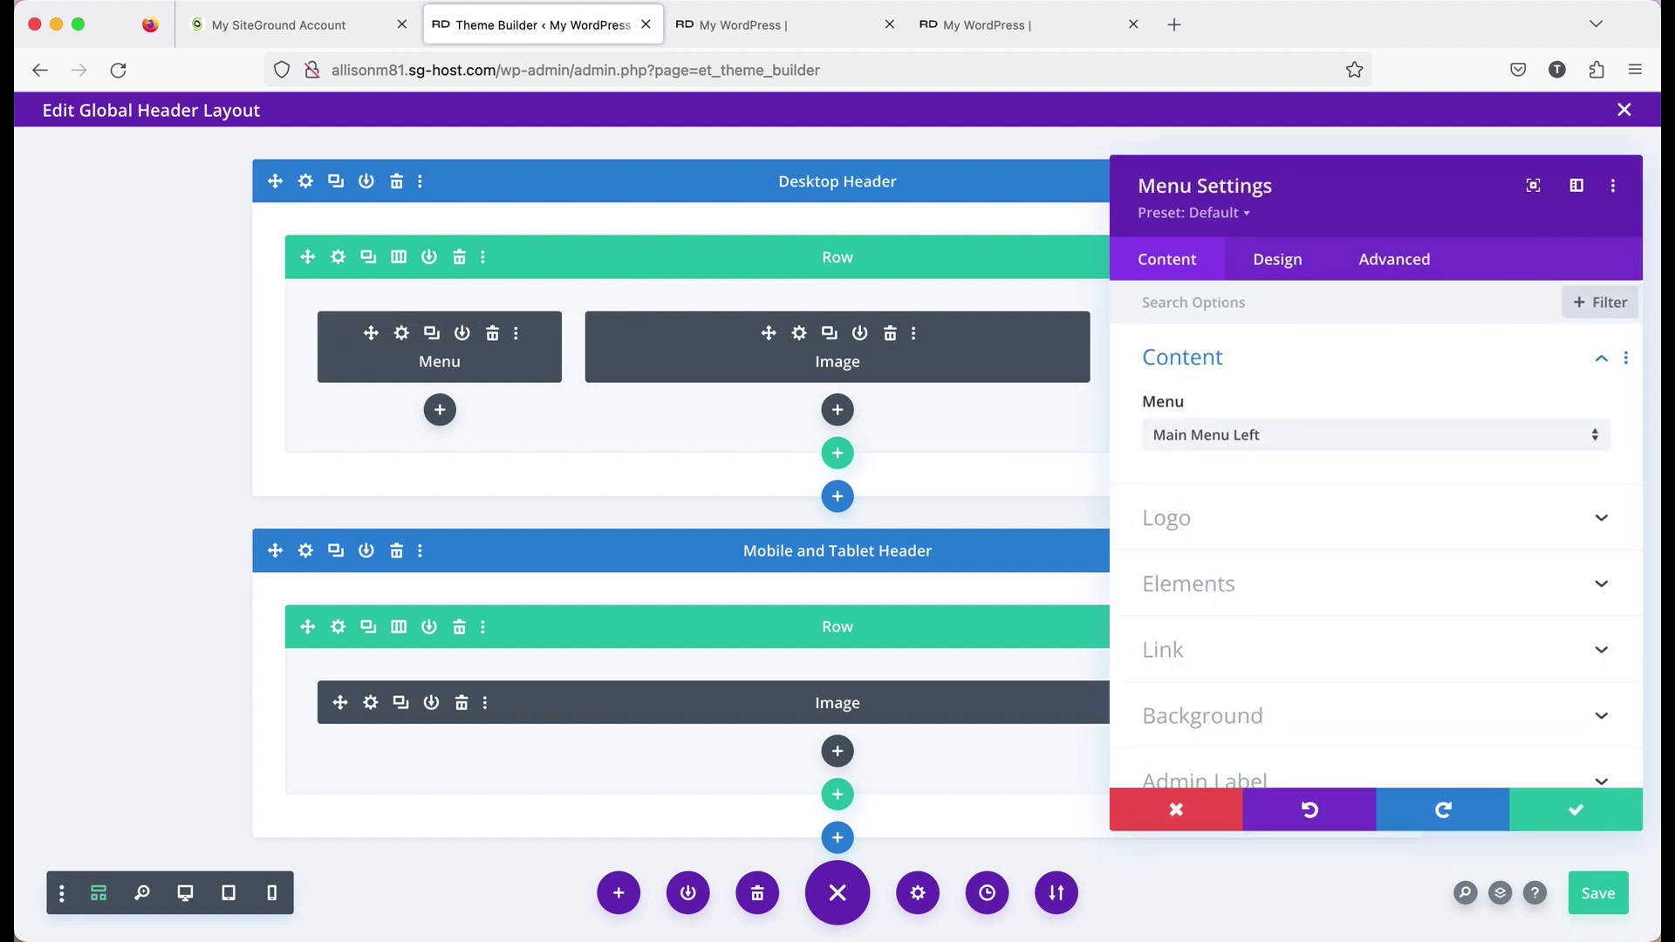
pyautogui.click(185, 894)
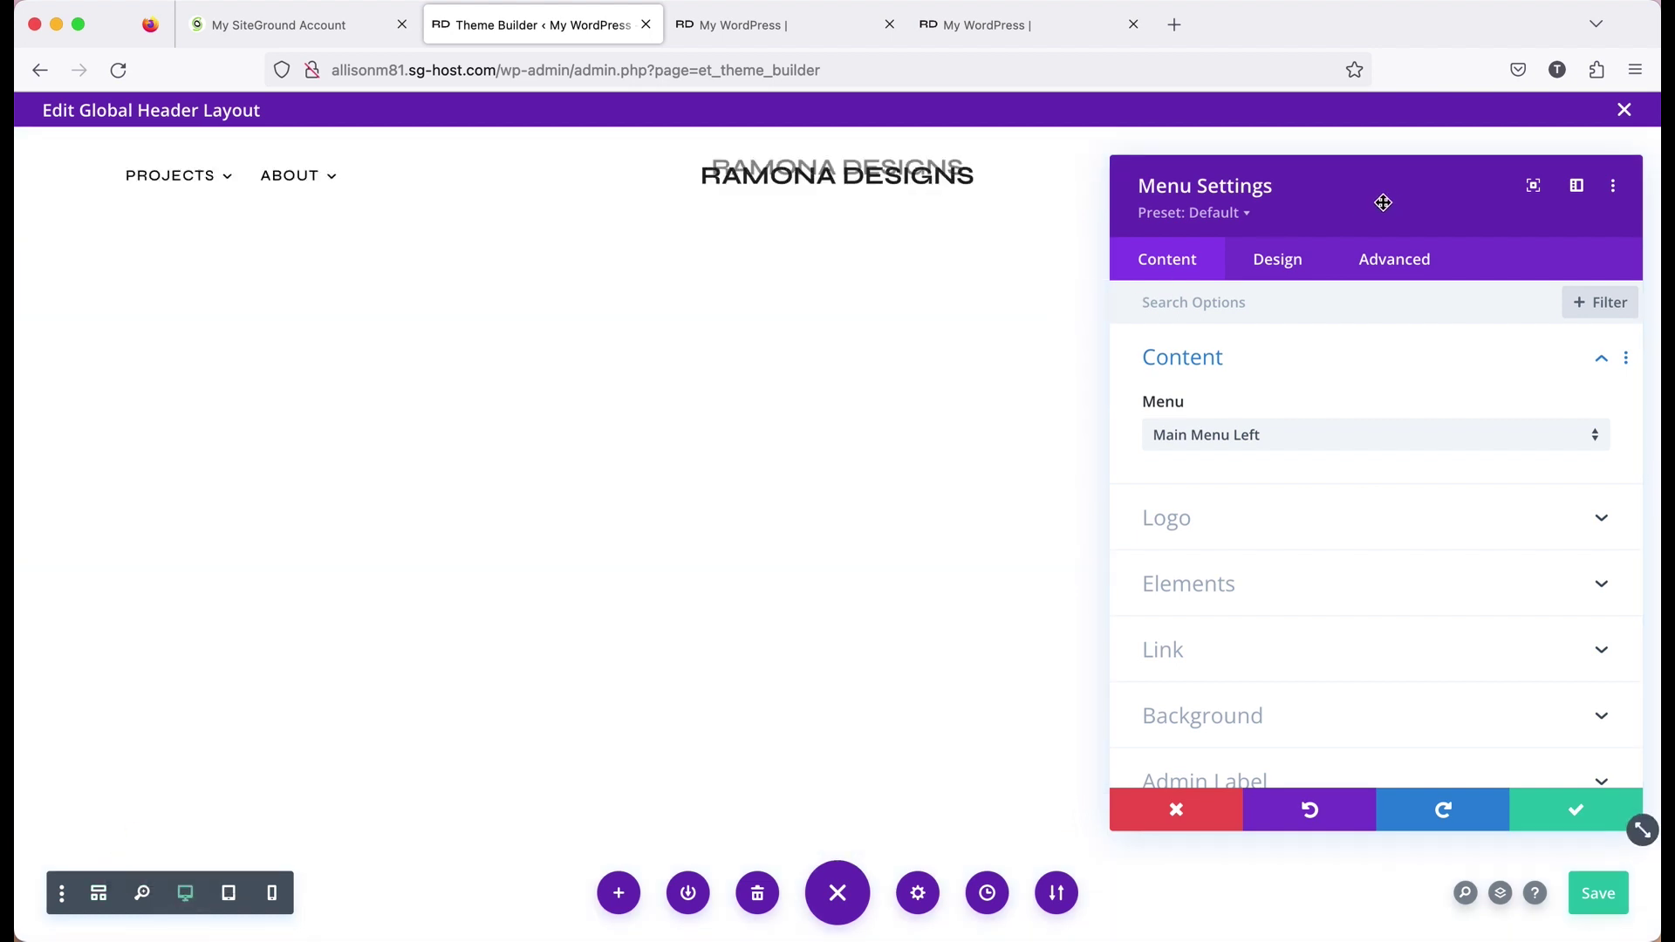
pyautogui.moveTo(1382, 202); pyautogui.dragTo(1319, 240)
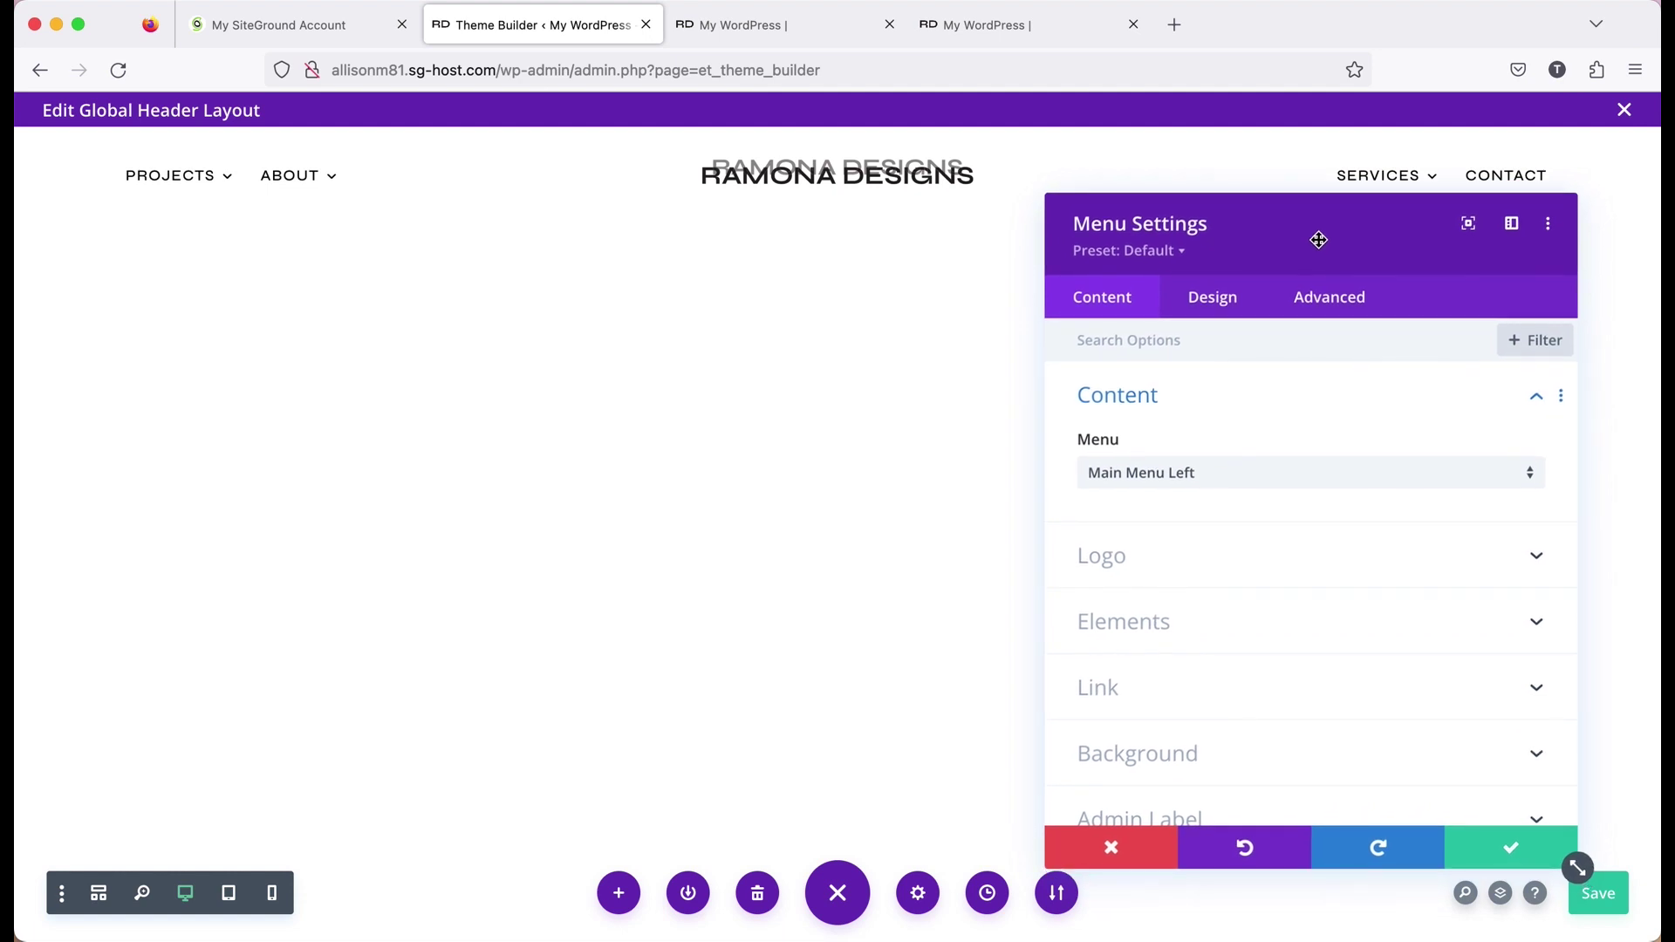
pyautogui.click(1208, 300)
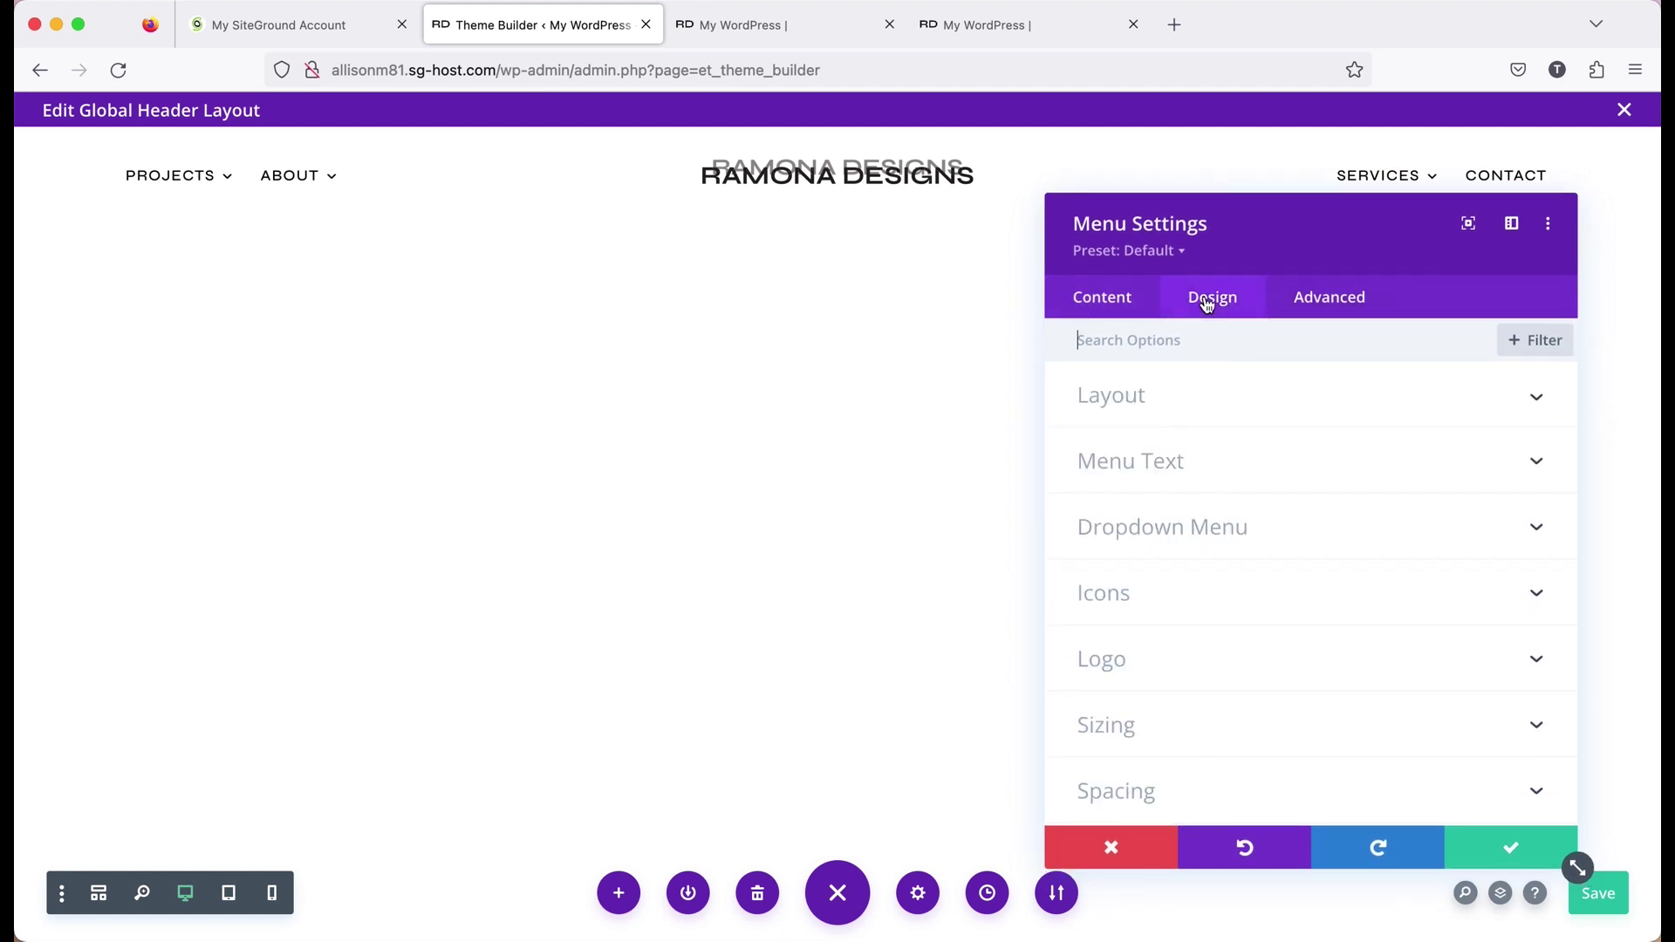
pyautogui.click(1174, 476)
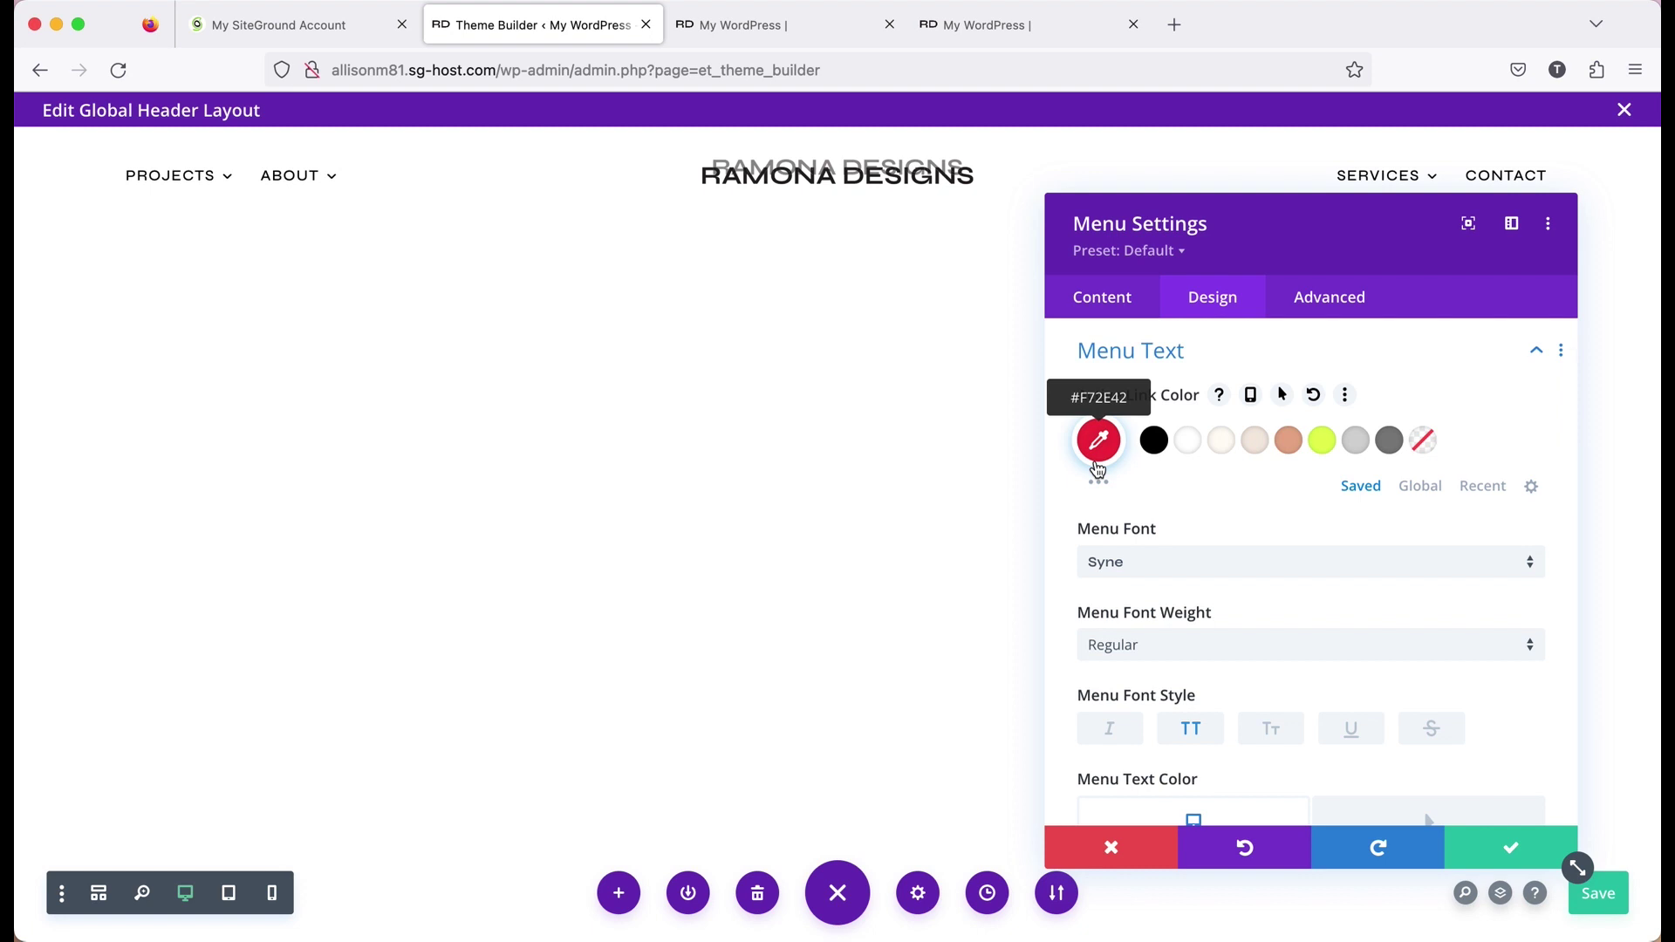
# After checking the live Projects link, set the menu's active link color to black and its menu font to Inter
pyautogui.click(747, 32)
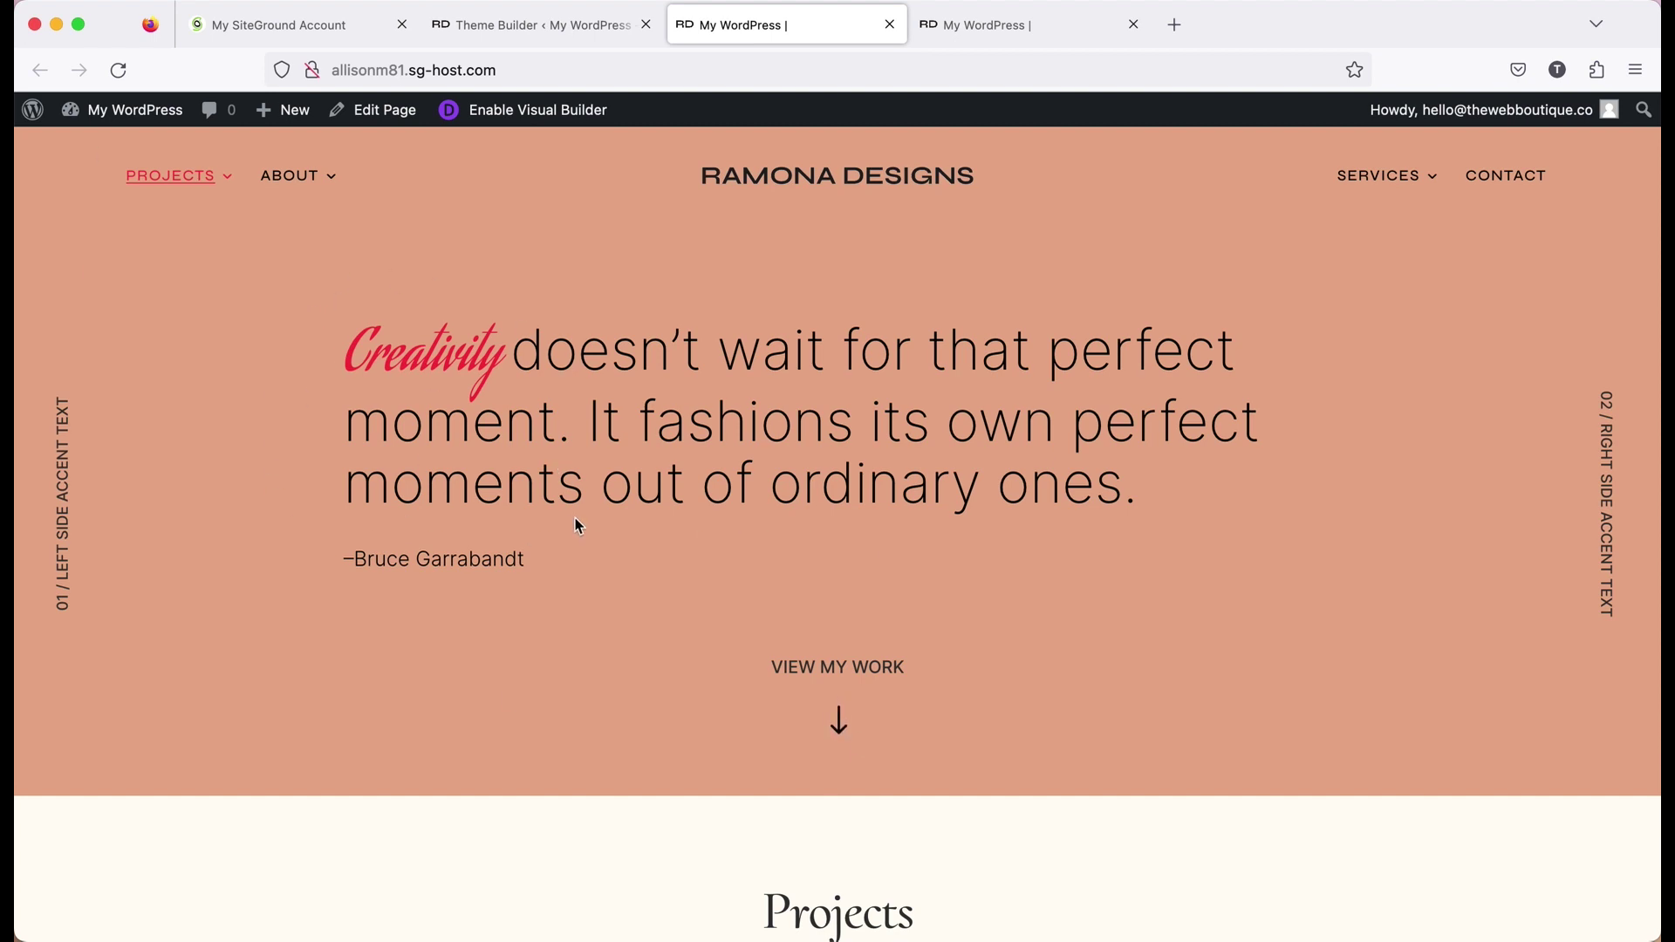
pyautogui.moveTo(184, 182)
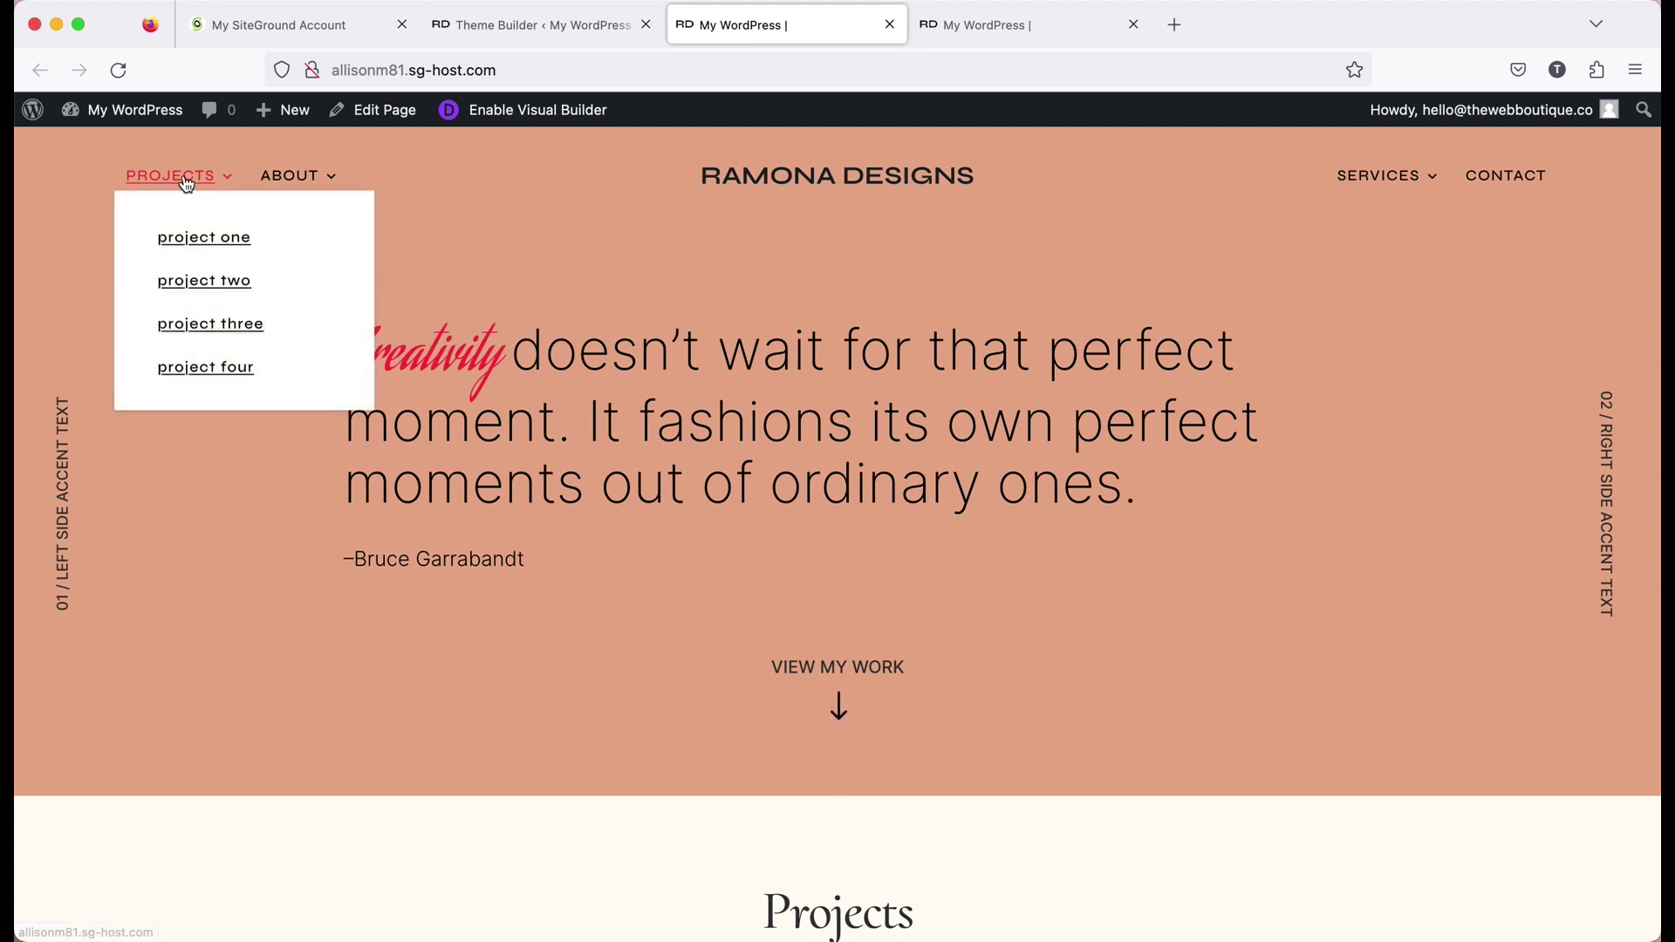
pyautogui.click(608, 27)
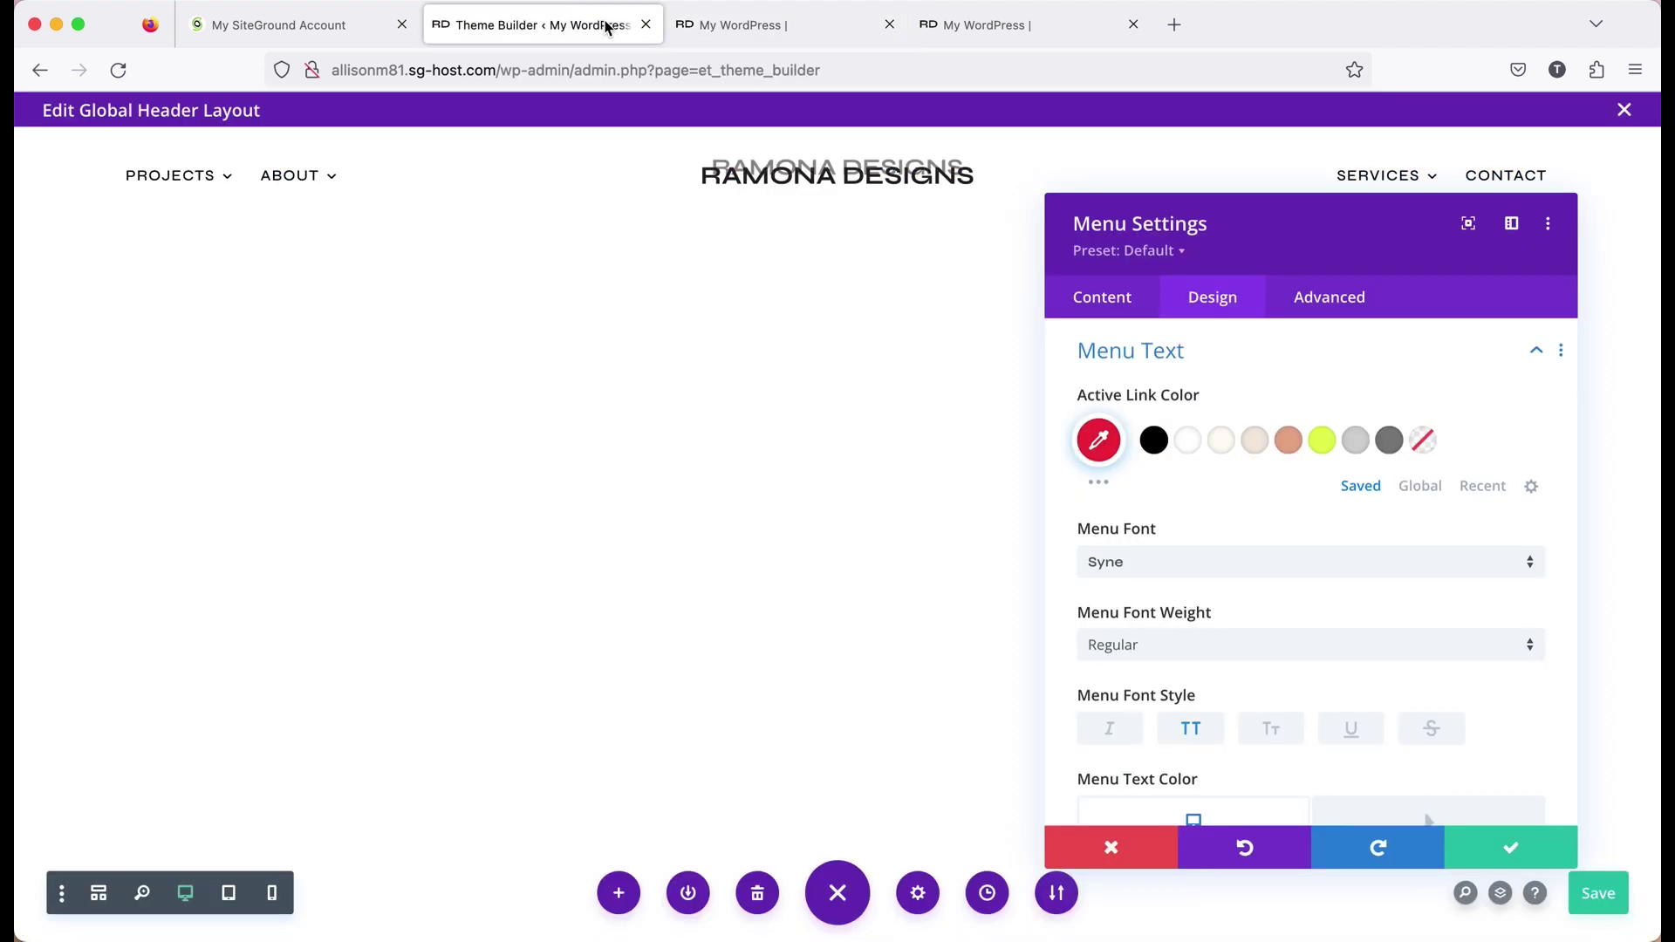
pyautogui.click(1155, 442)
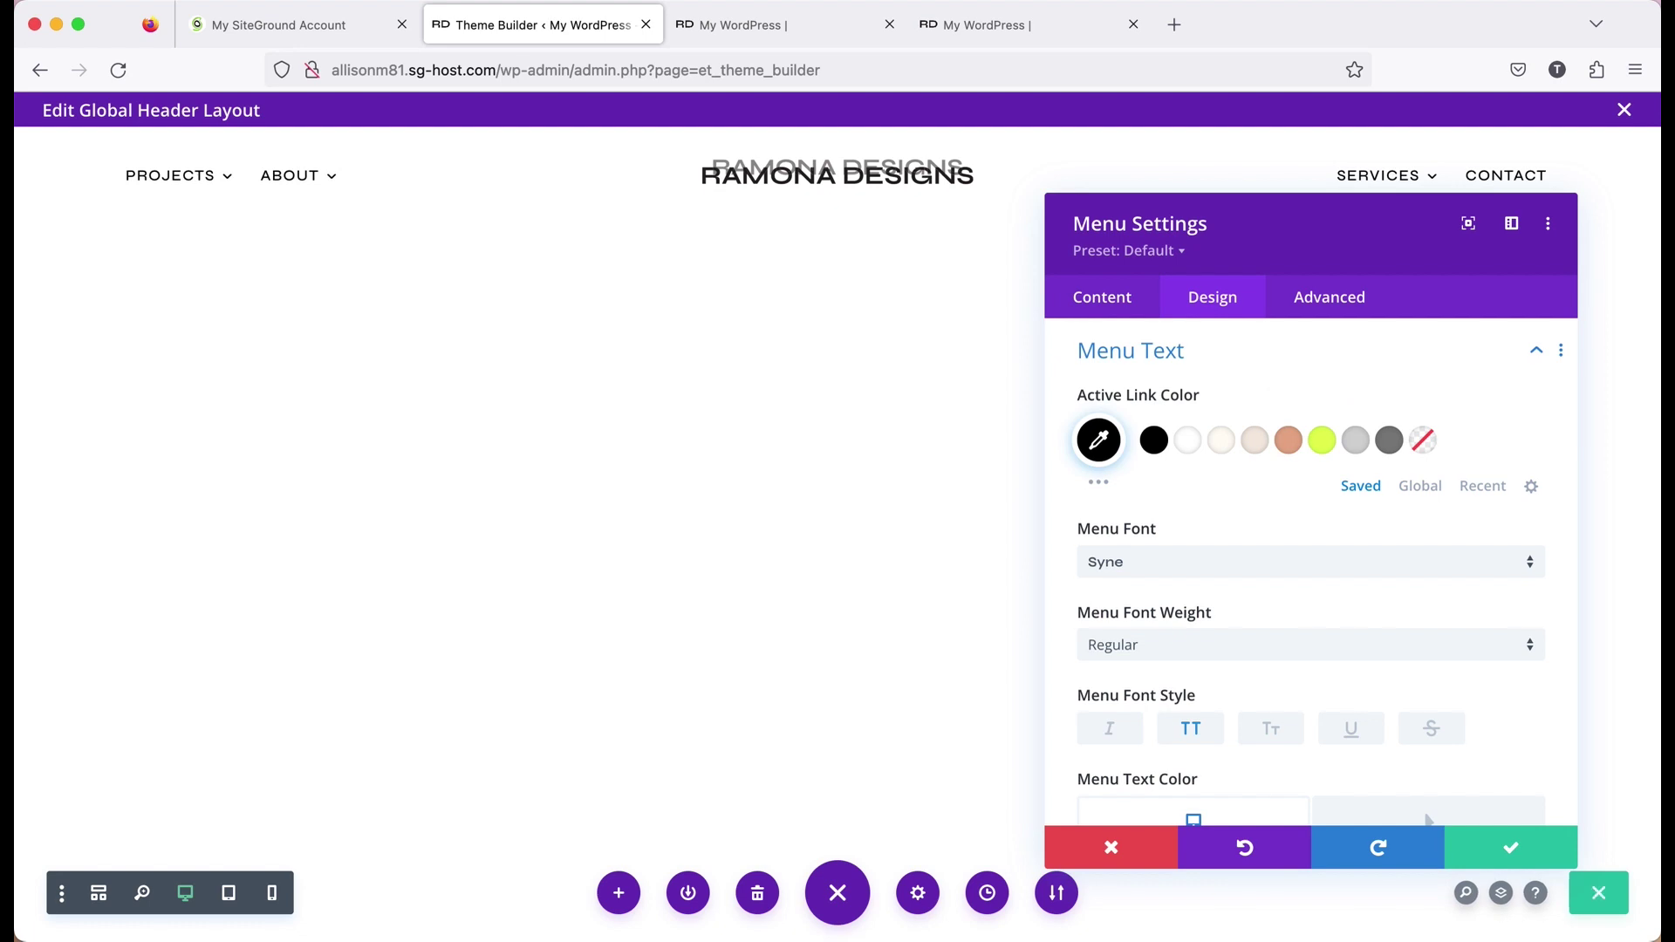
pyautogui.click(1178, 562)
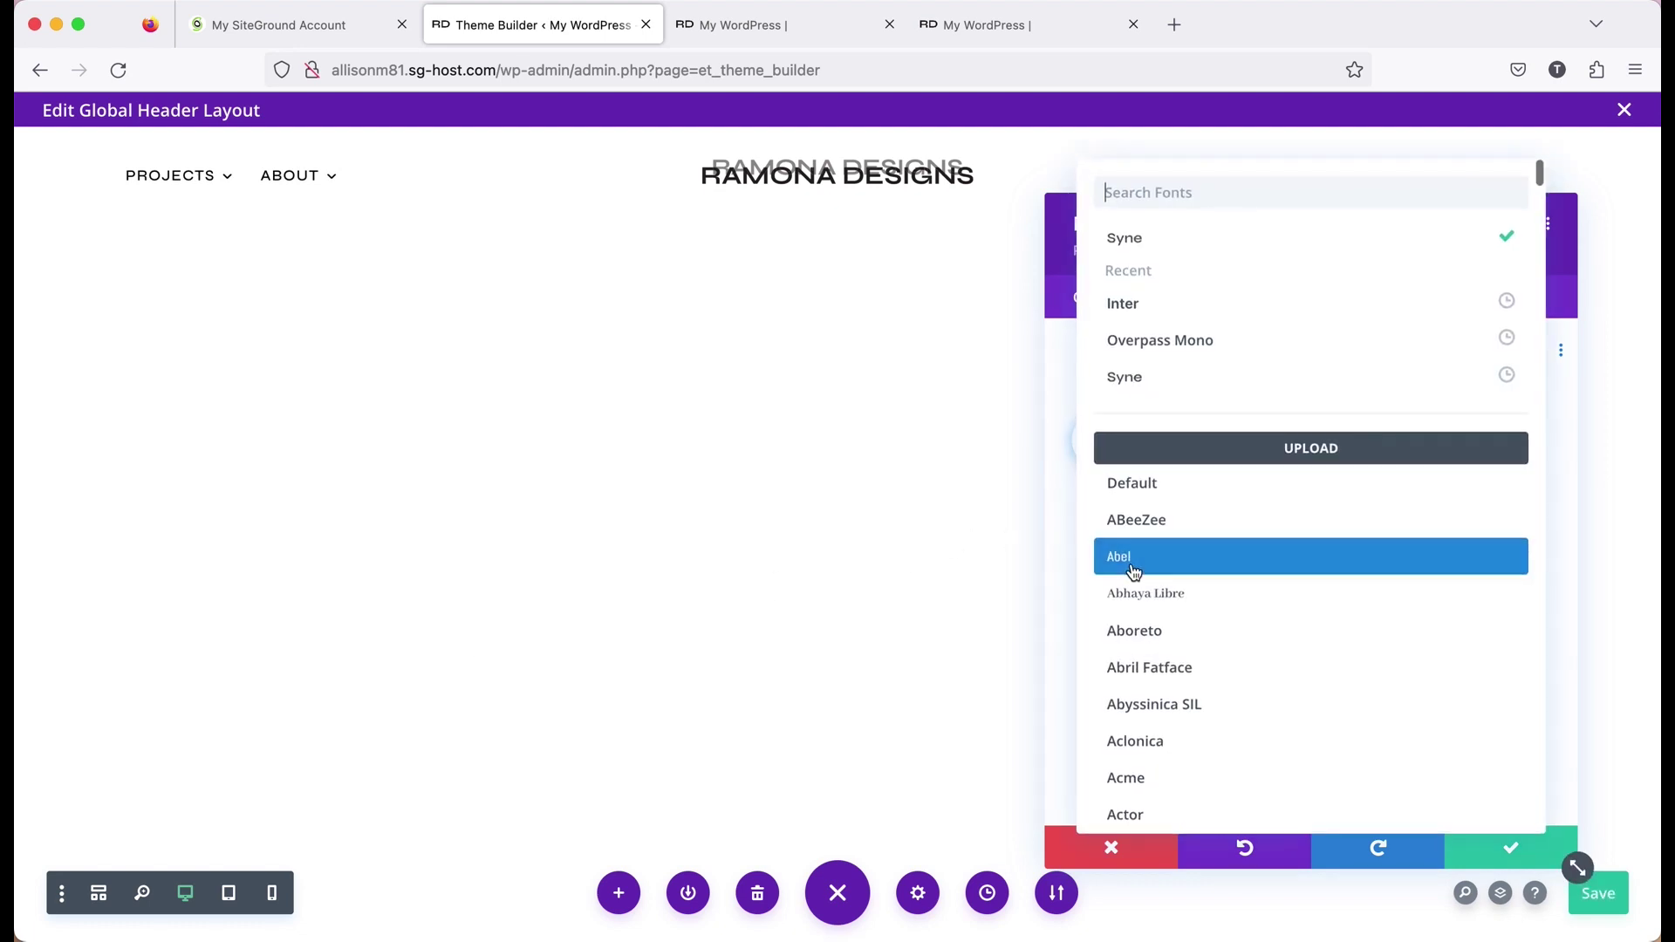
pyautogui.click(1161, 314)
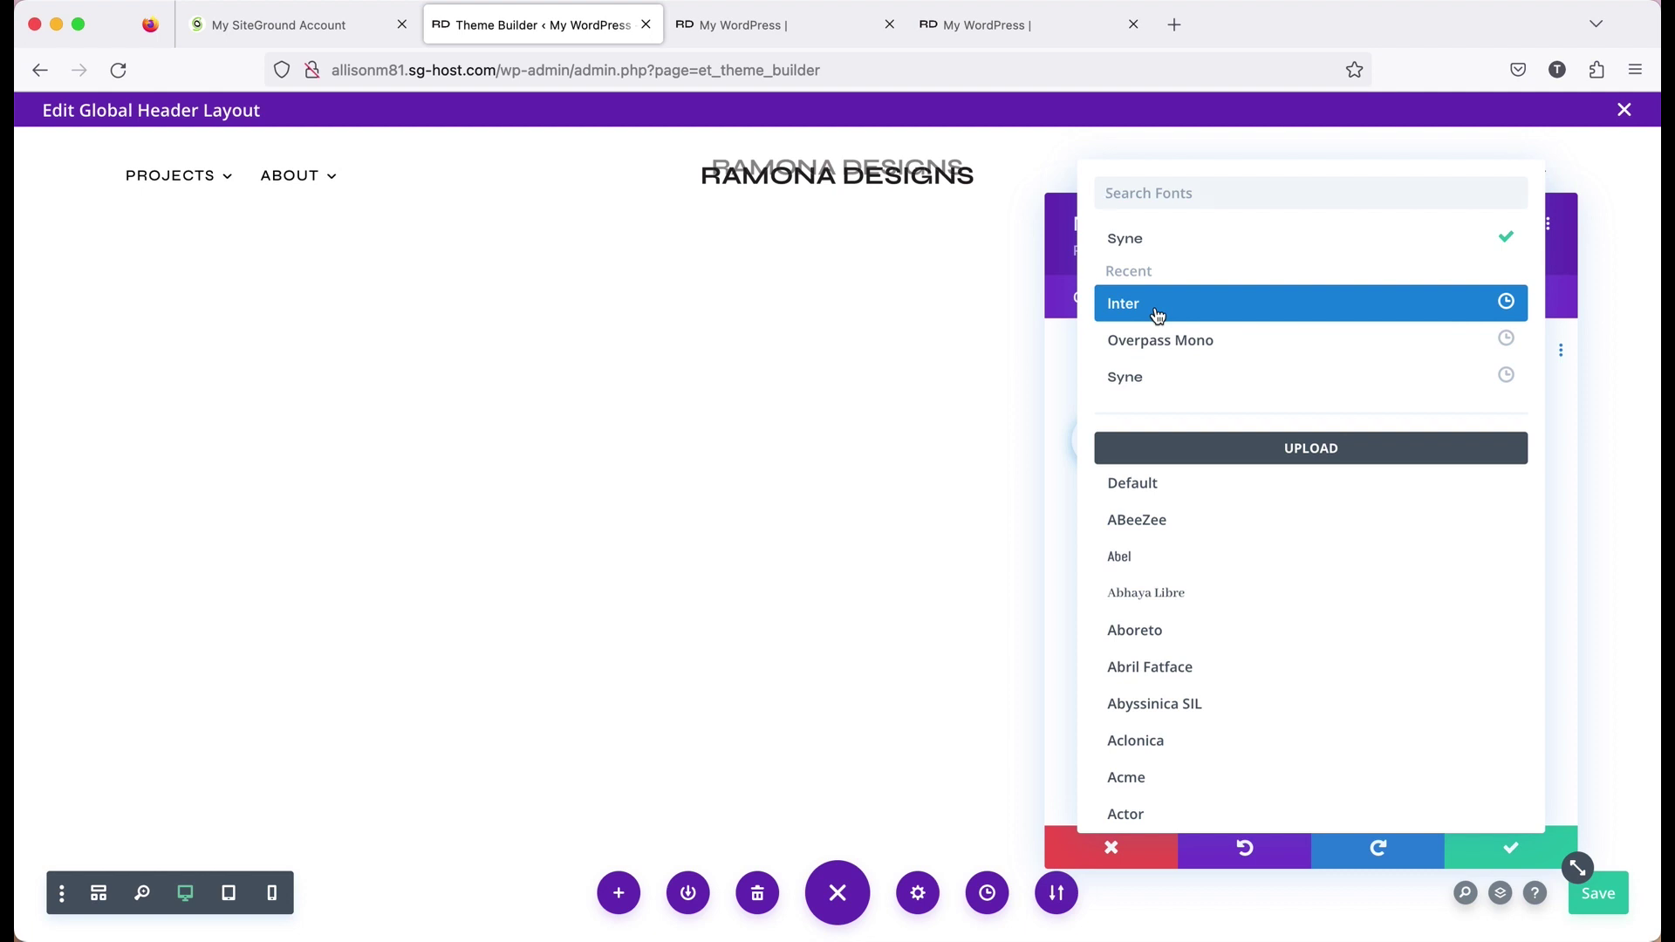
pyautogui.click(1158, 314)
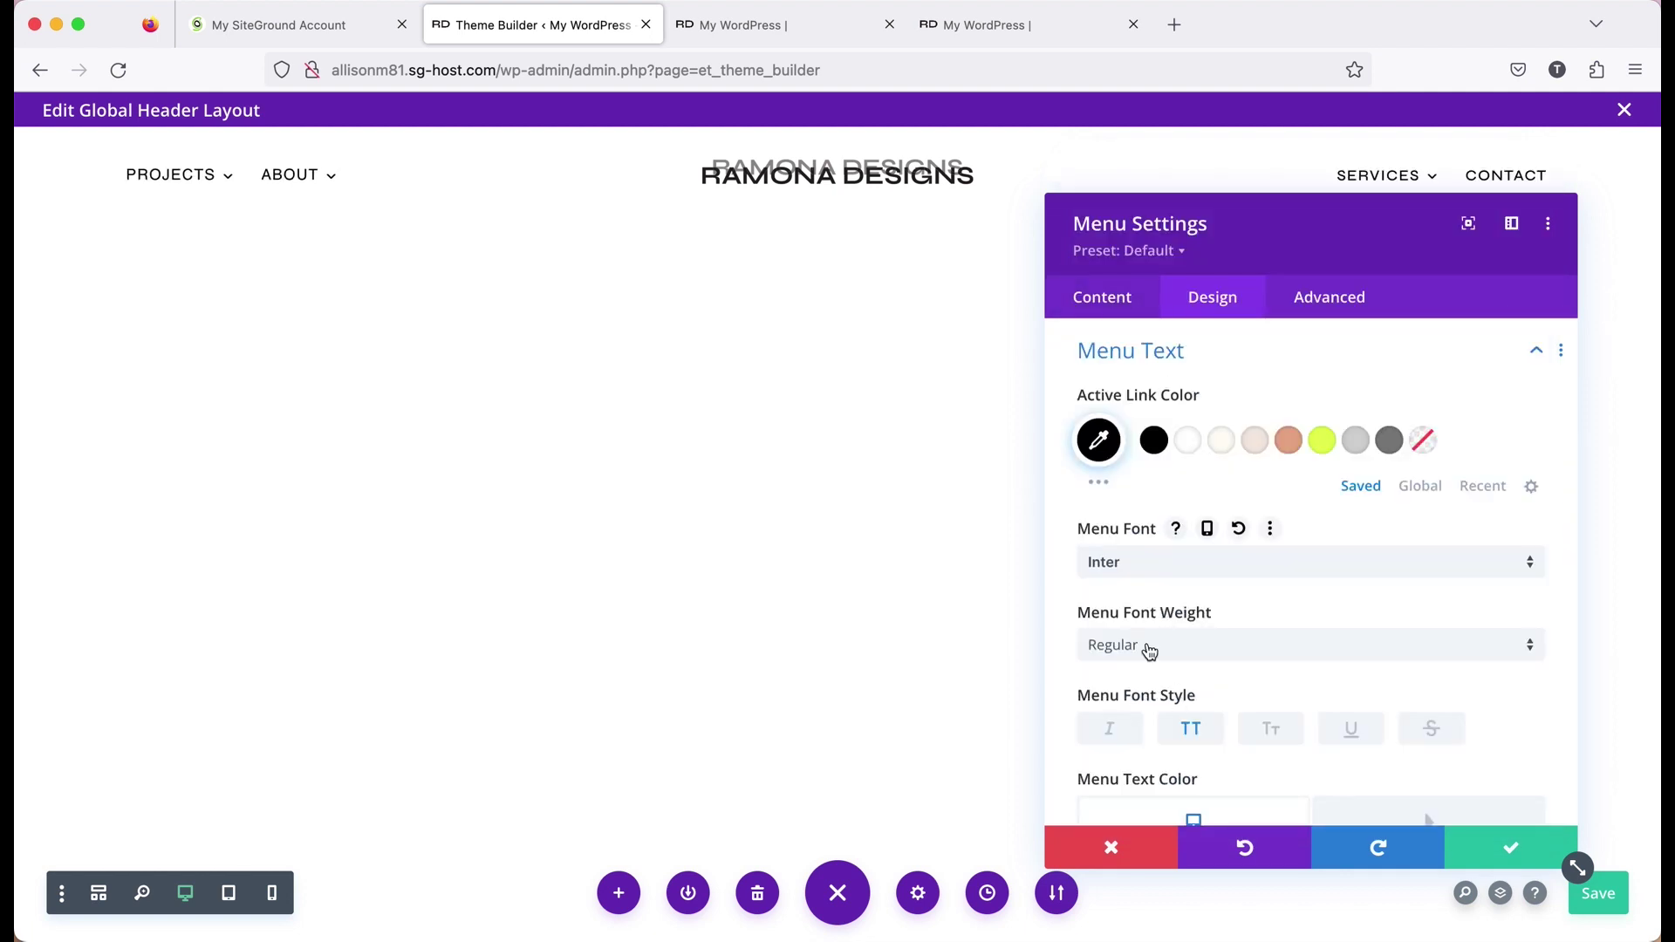
# Reset the menu text color's hover value and turn off its separate hover styling
pyautogui.scroll(-3, 1147, 654)
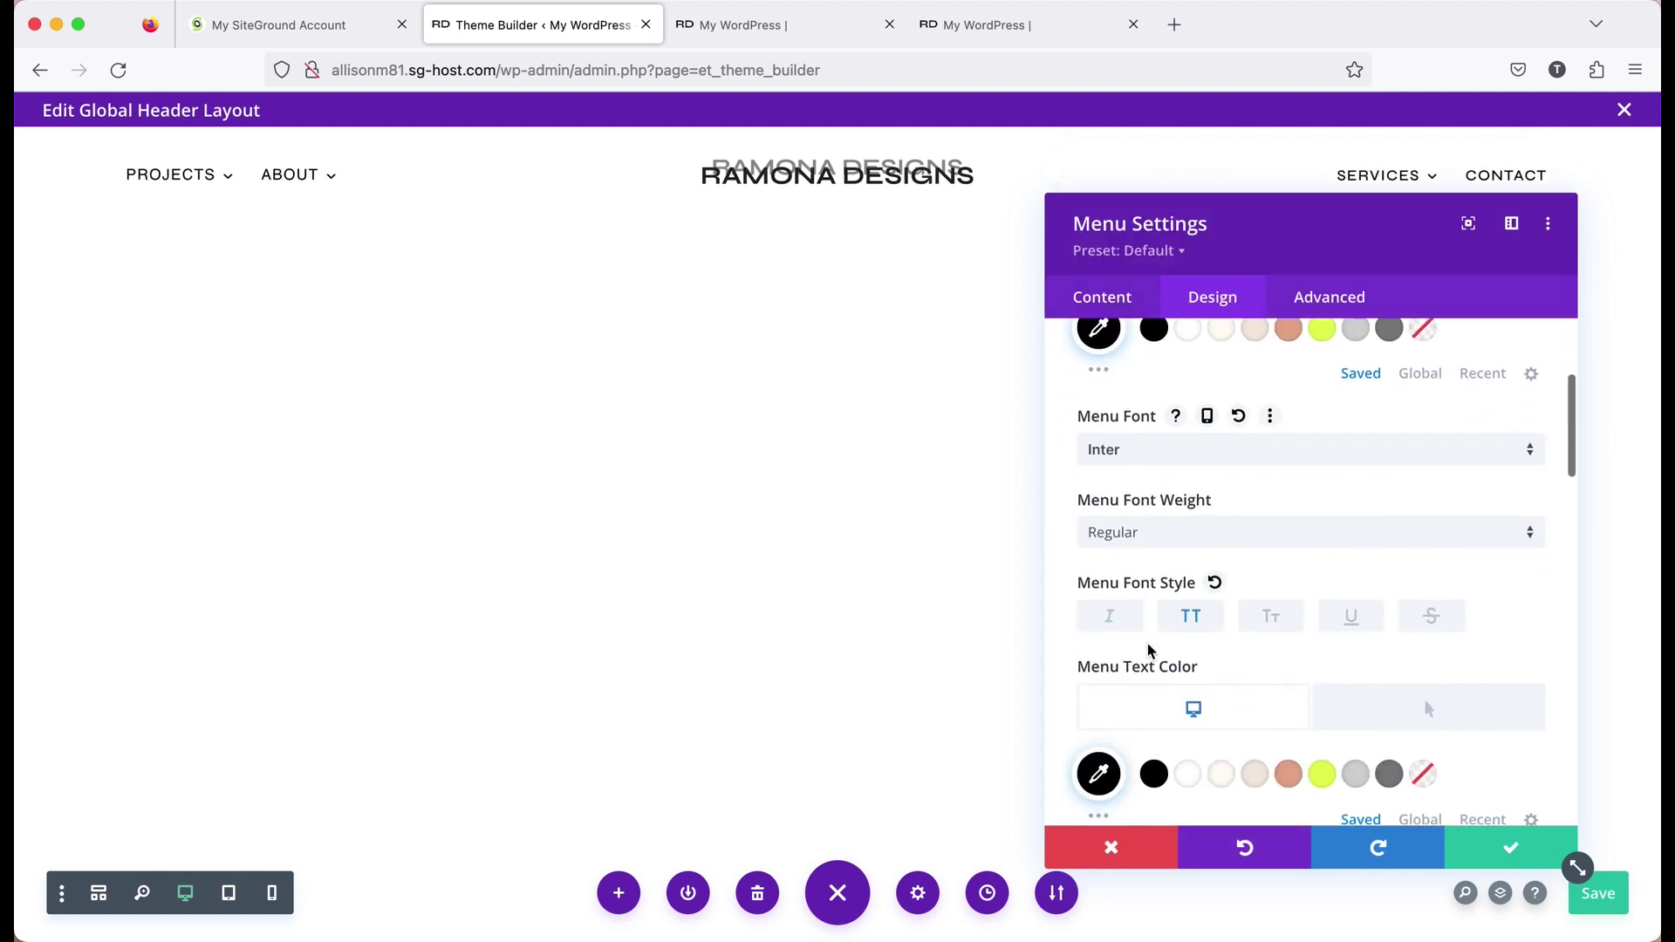
pyautogui.scroll(-2, 1161, 668)
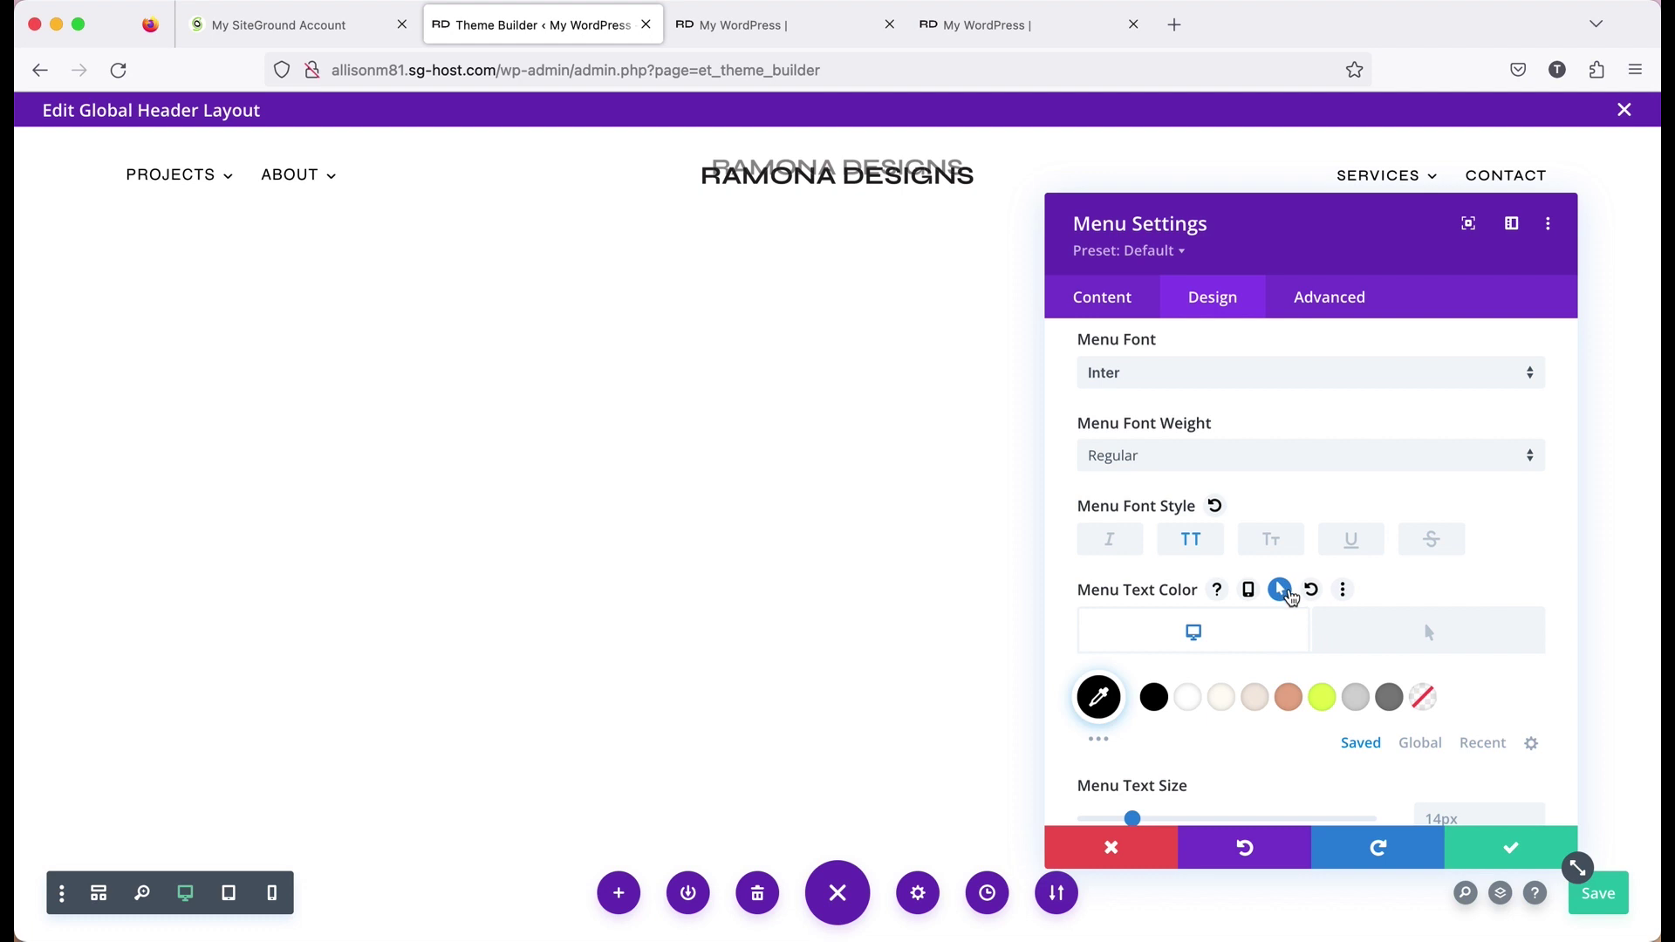
pyautogui.click(1439, 643)
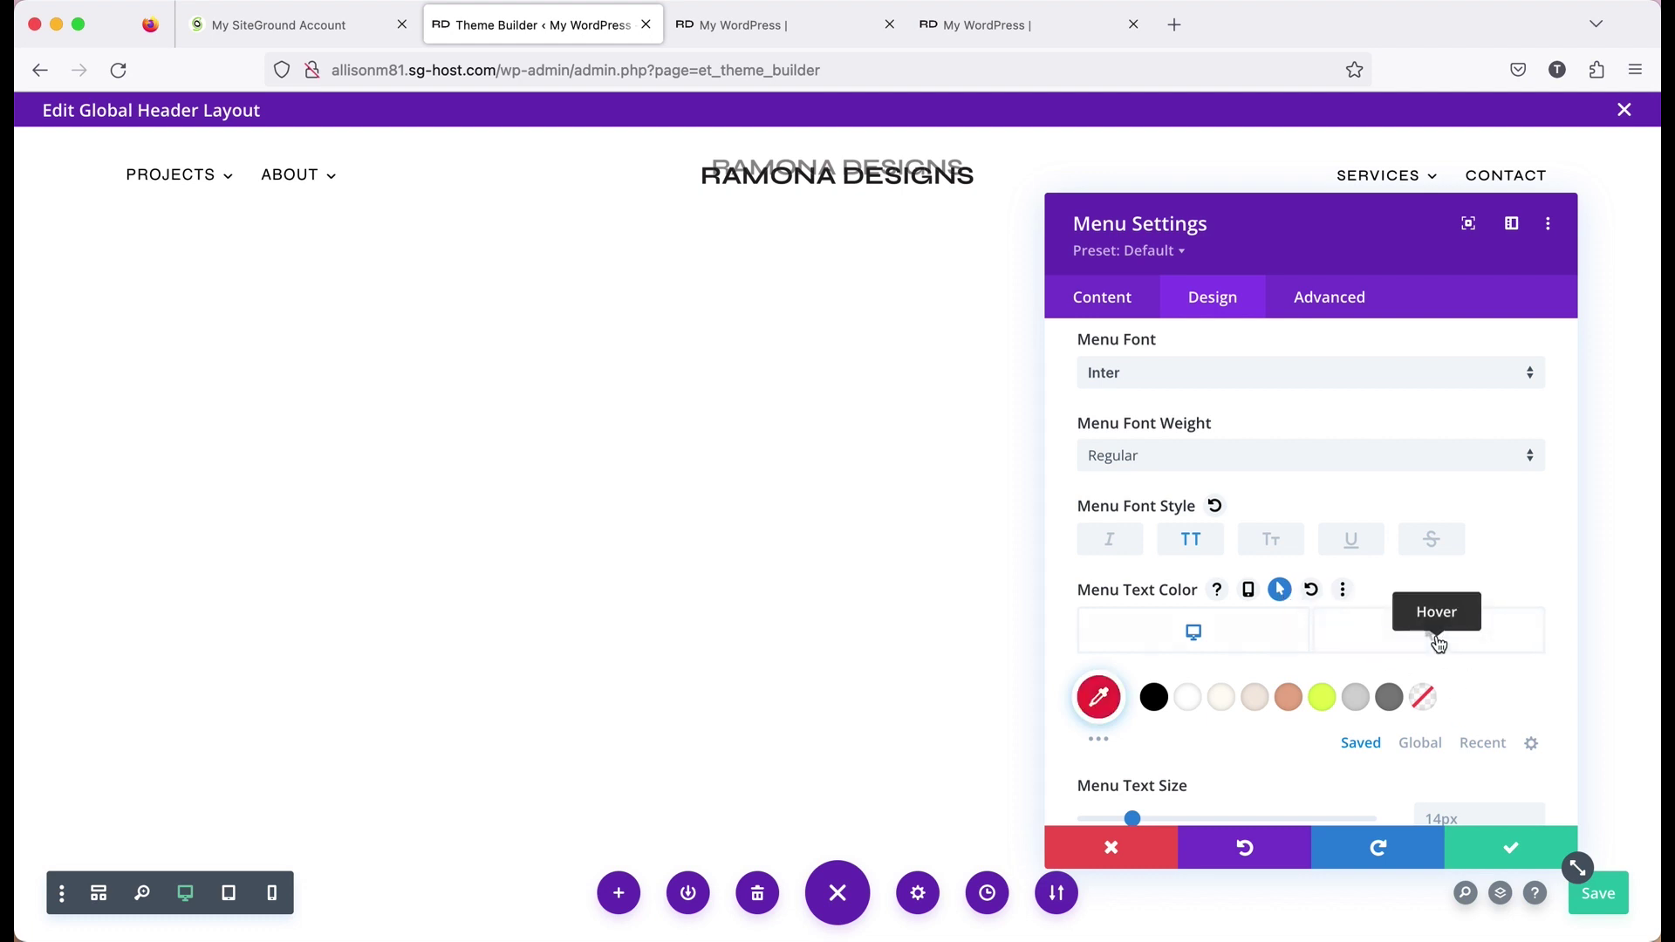
pyautogui.scroll(-2, 1174, 646)
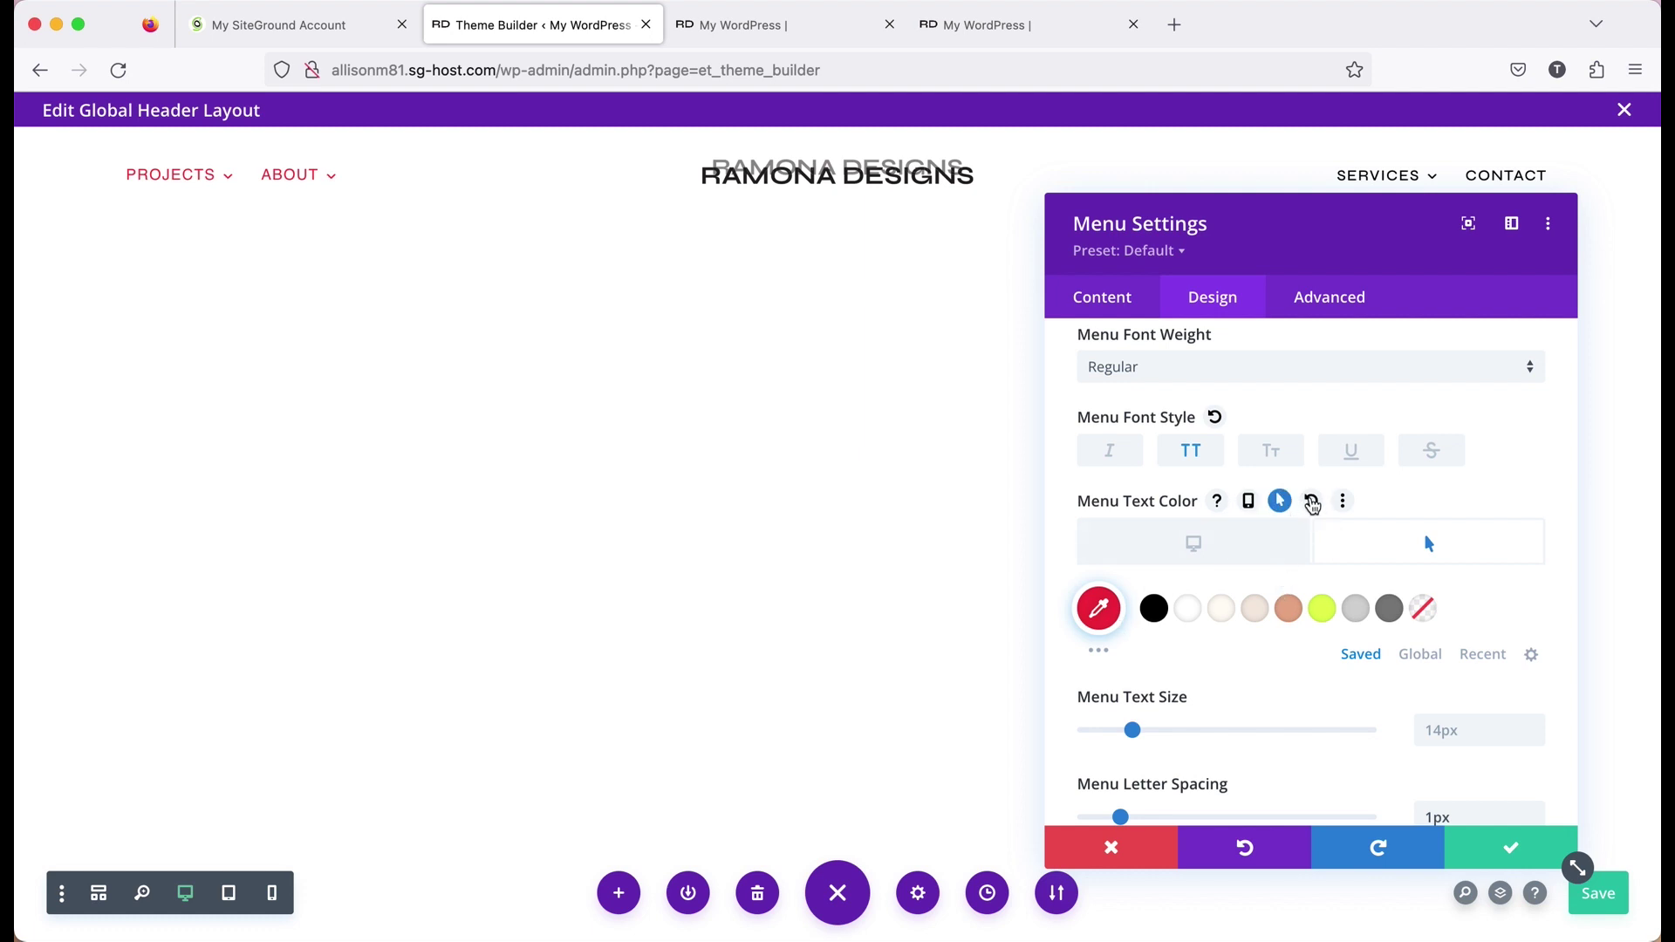
pyautogui.click(1312, 503)
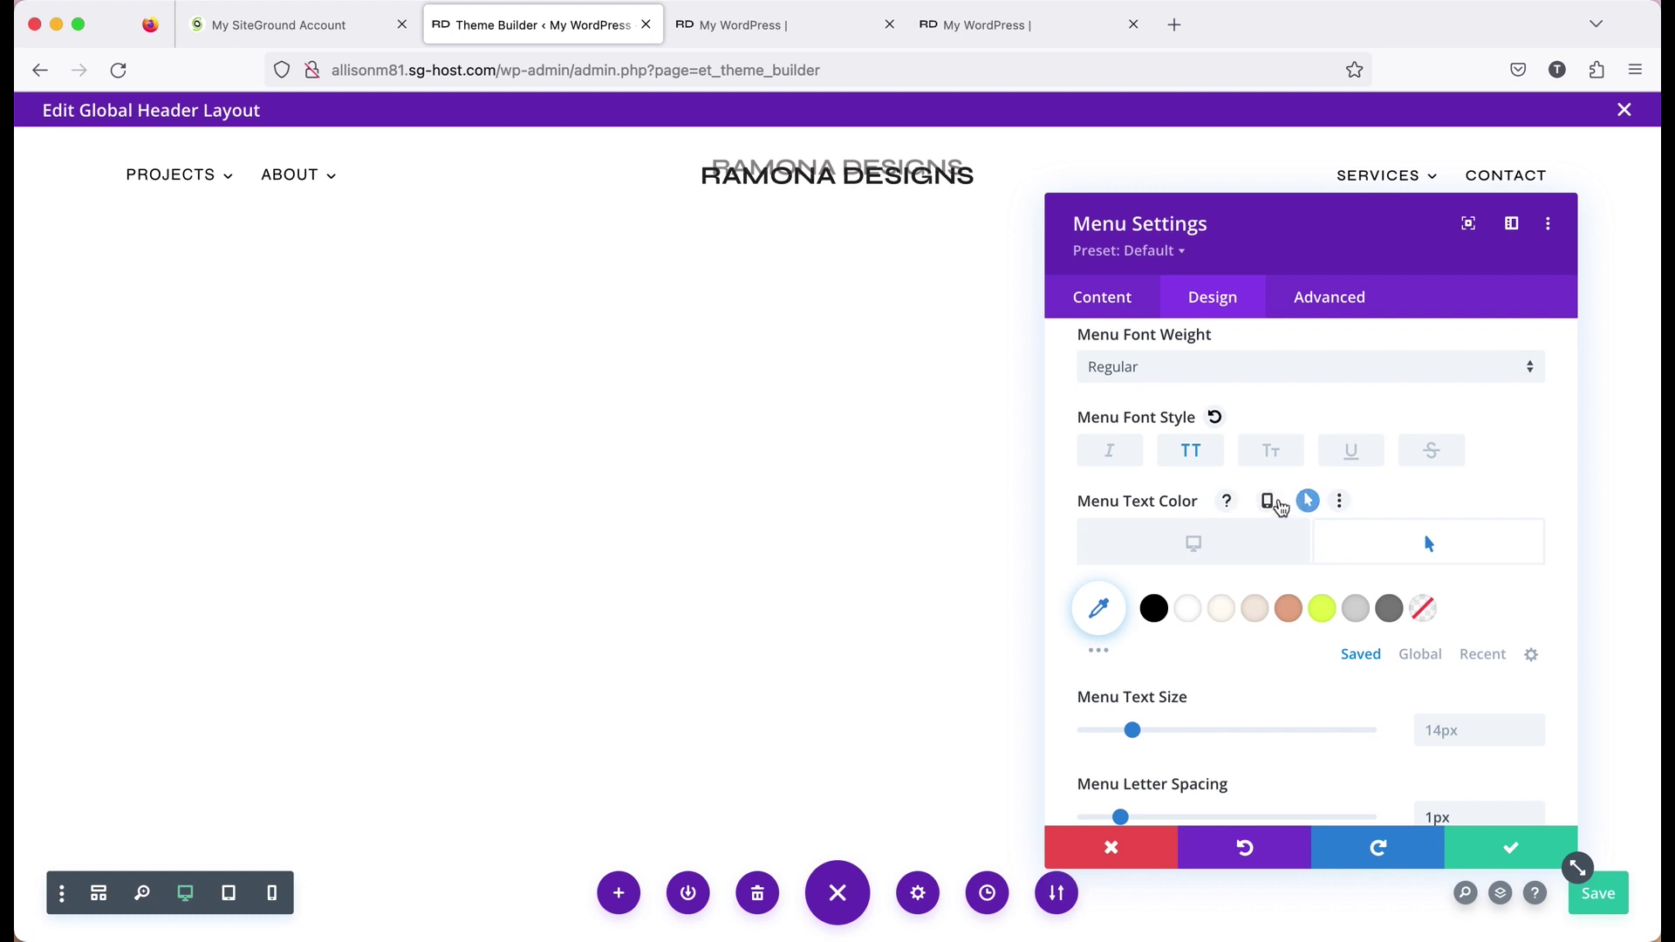
pyautogui.click(1280, 504)
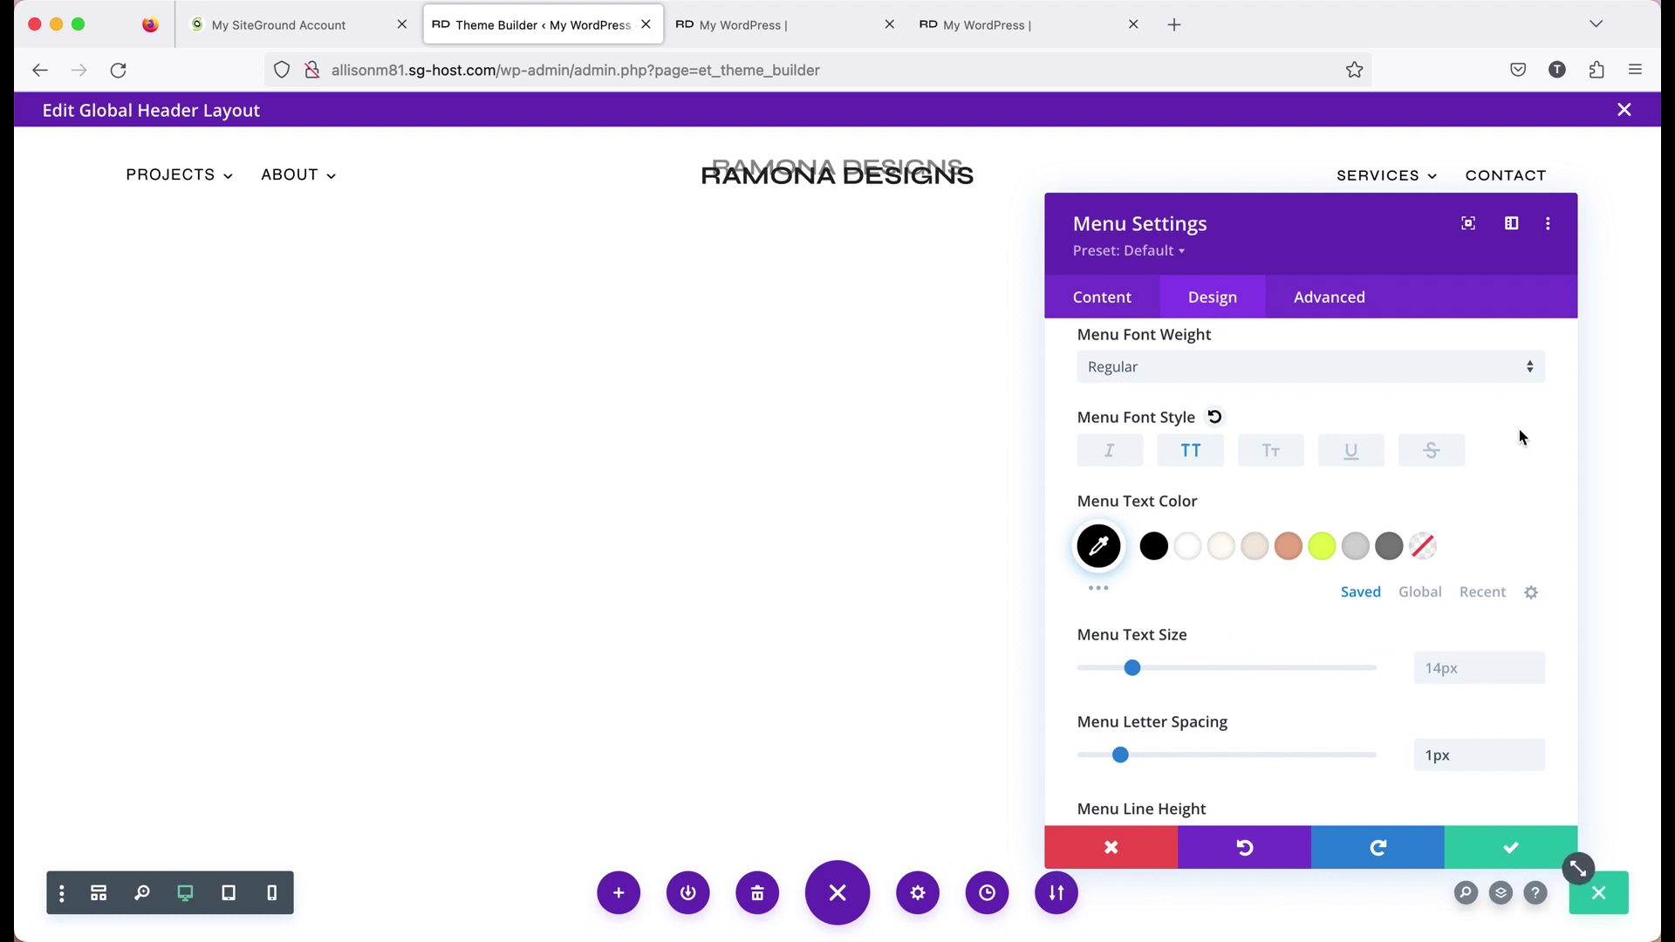
# Set the dropdown menu's hover text color to the saved color #e8ad8d
pyautogui.scroll(5, 1520, 432)
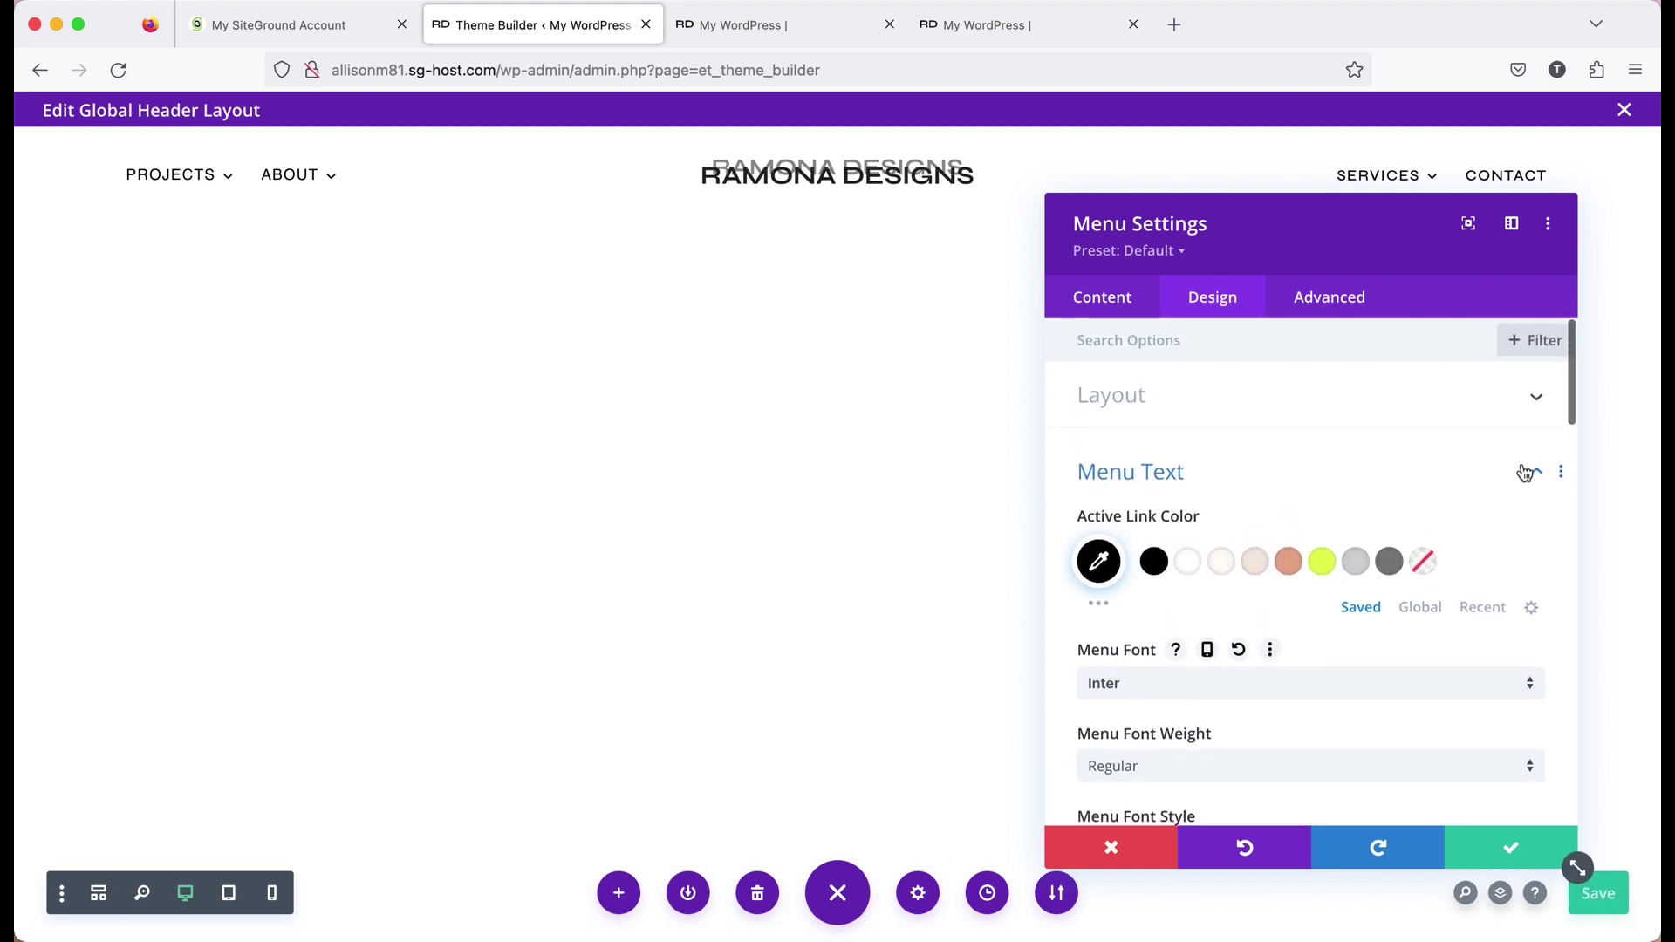
pyautogui.click(1527, 472)
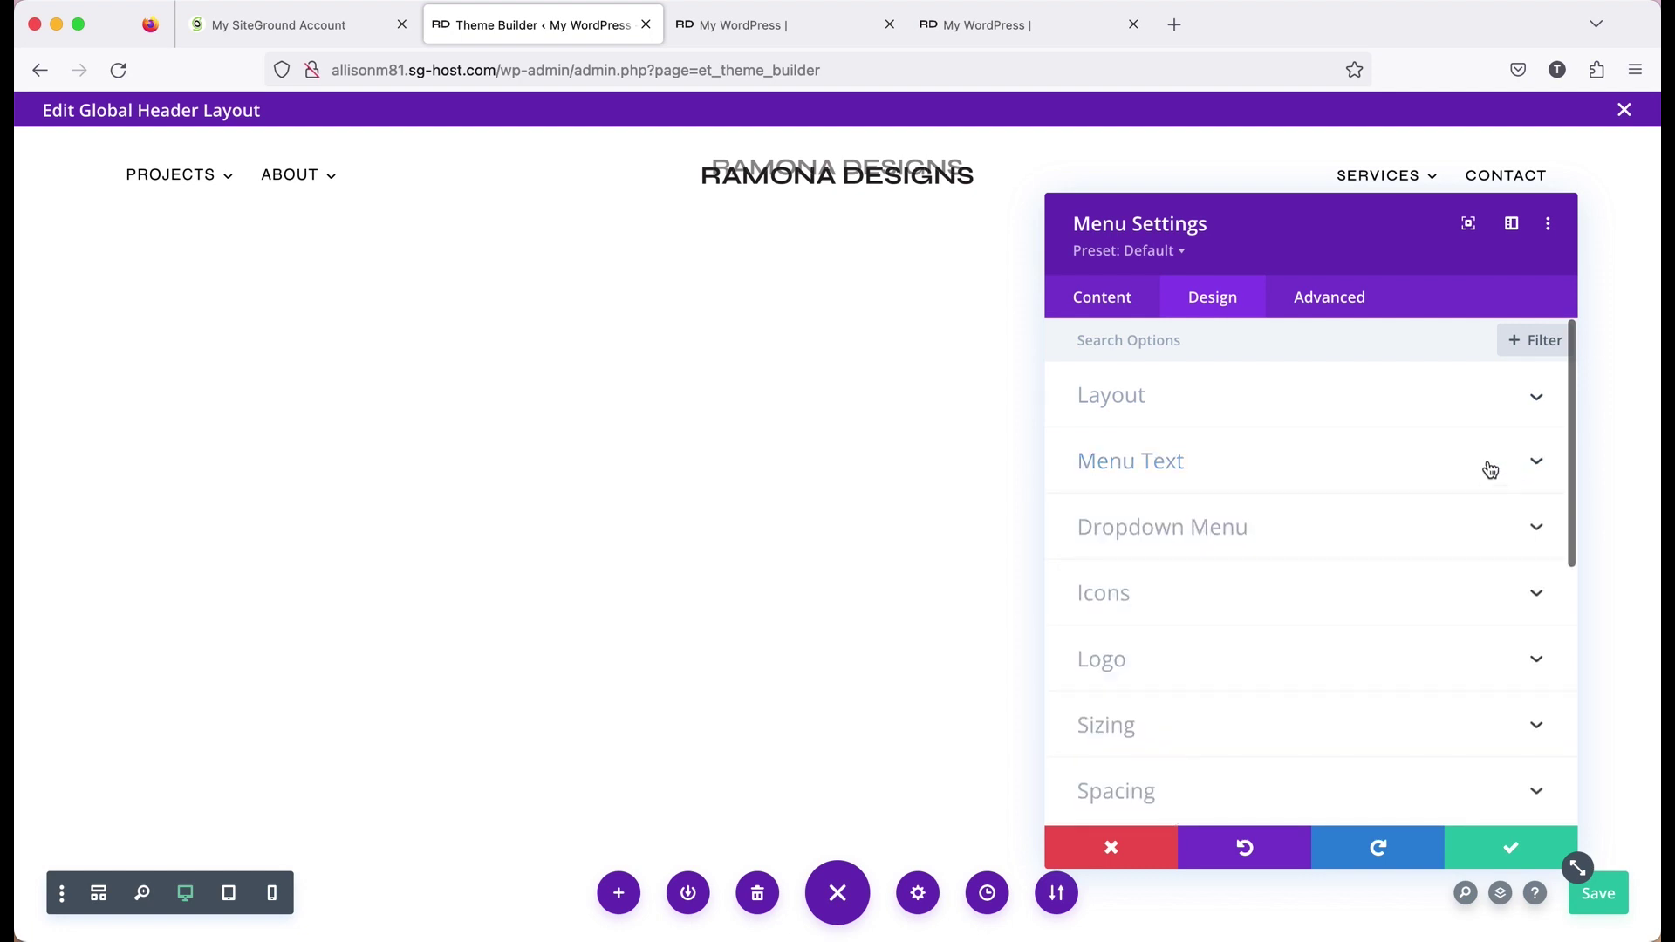
pyautogui.click(1138, 536)
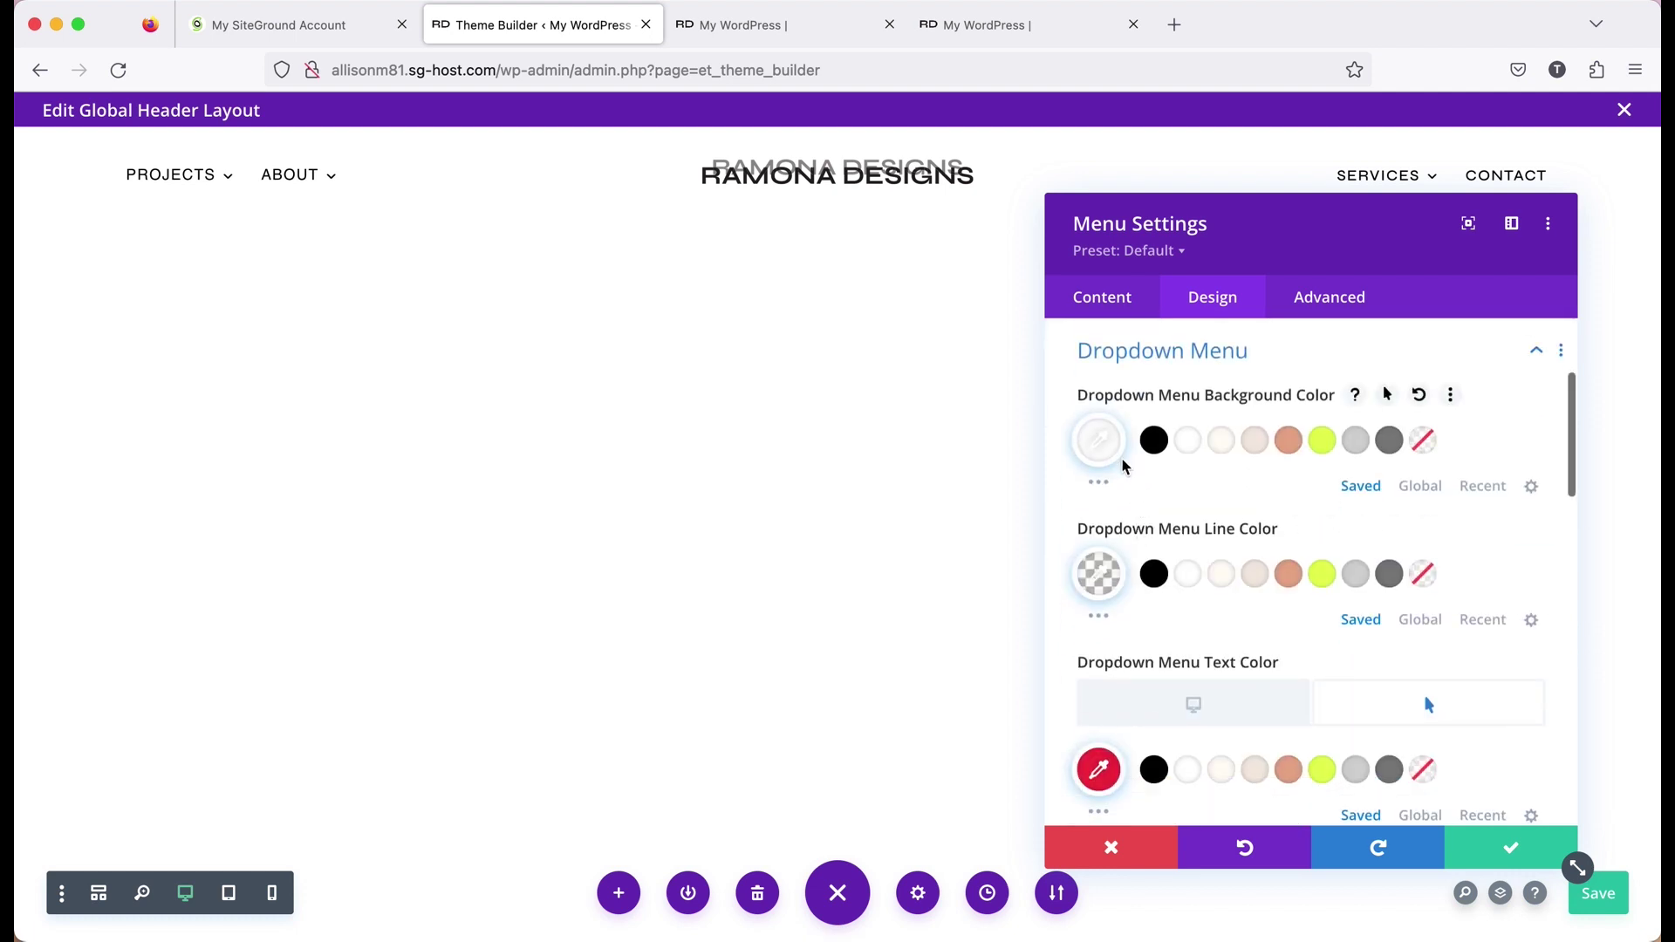
pyautogui.scroll(-2, 1124, 467)
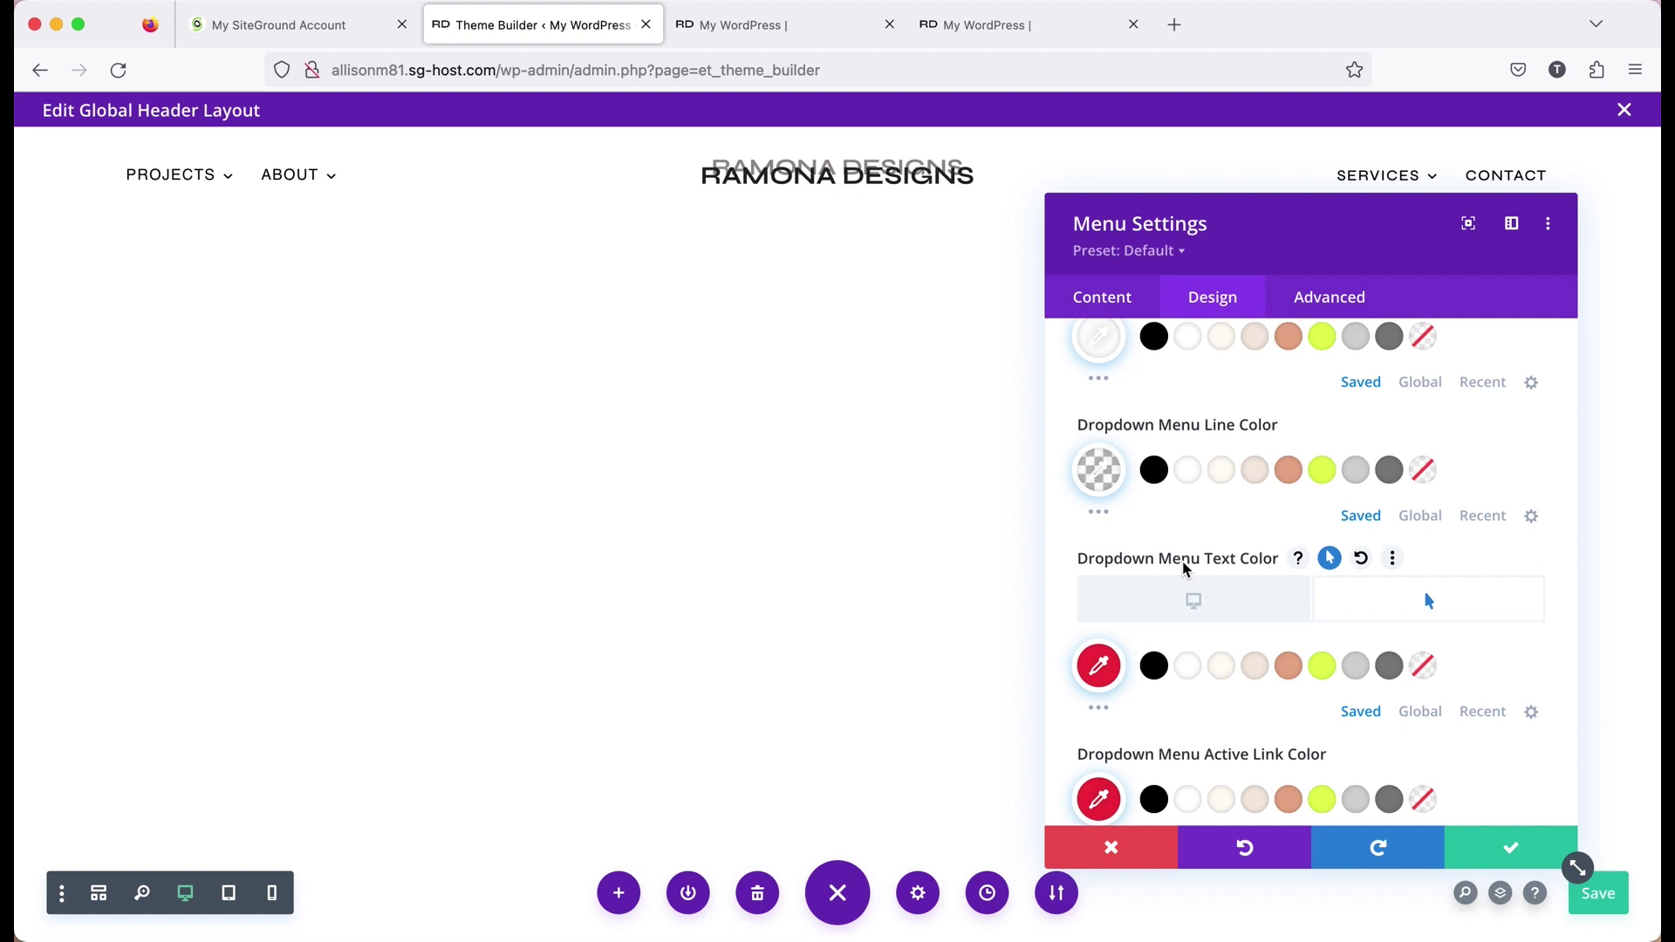
pyautogui.scroll(-1, 1185, 569)
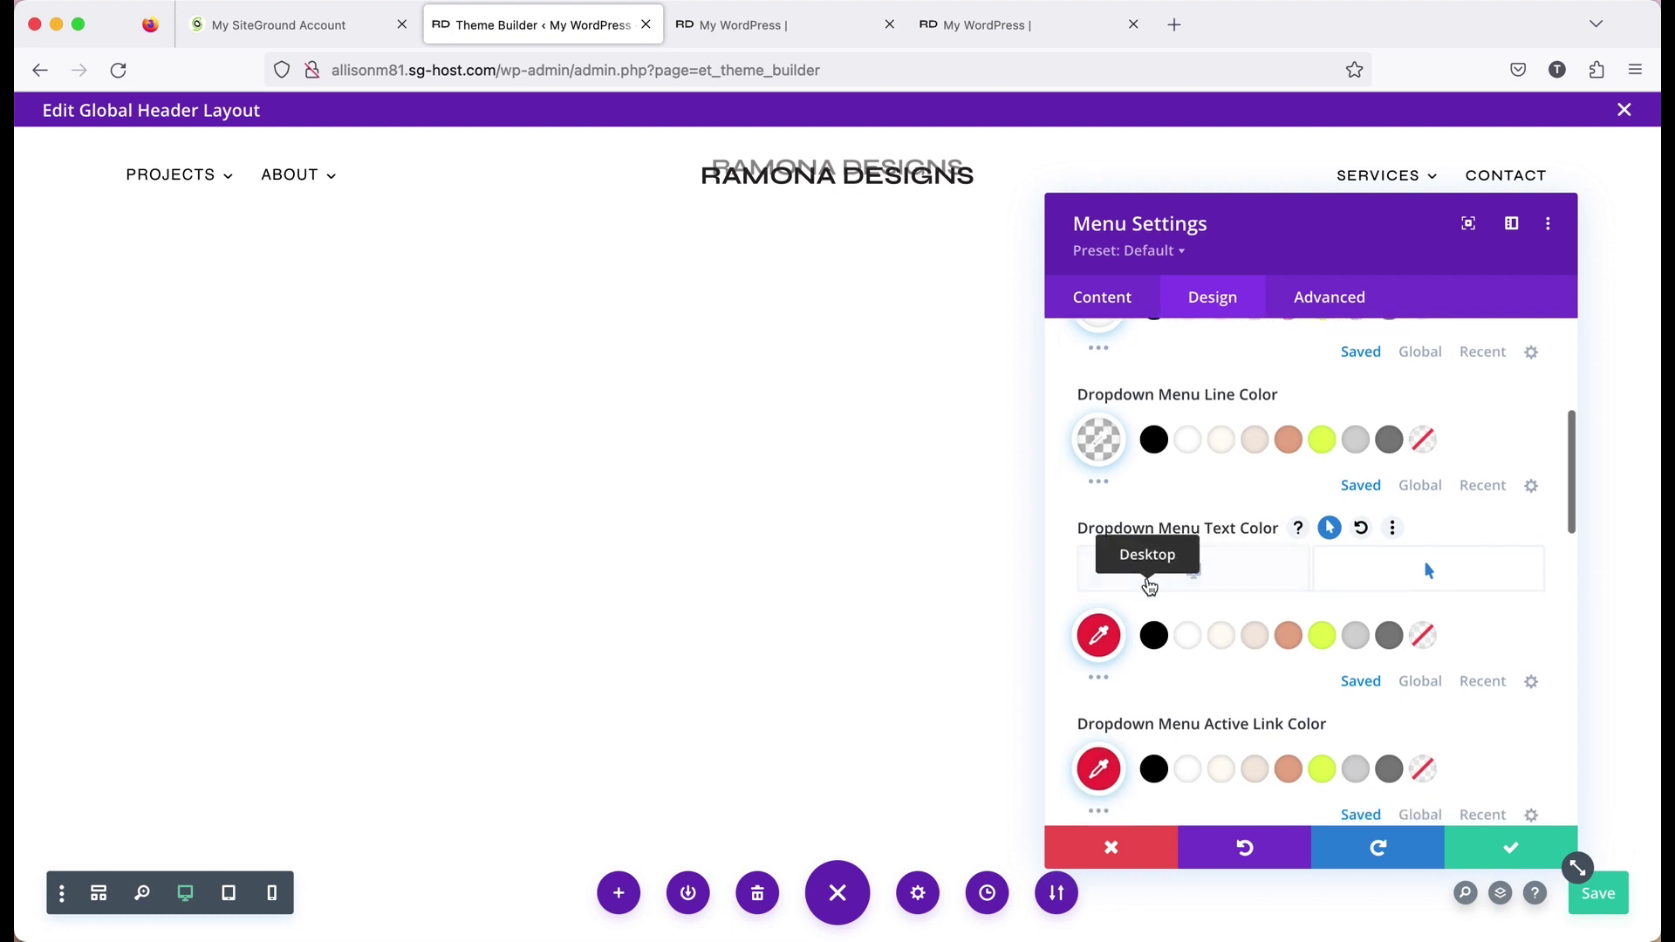
pyautogui.click(1221, 571)
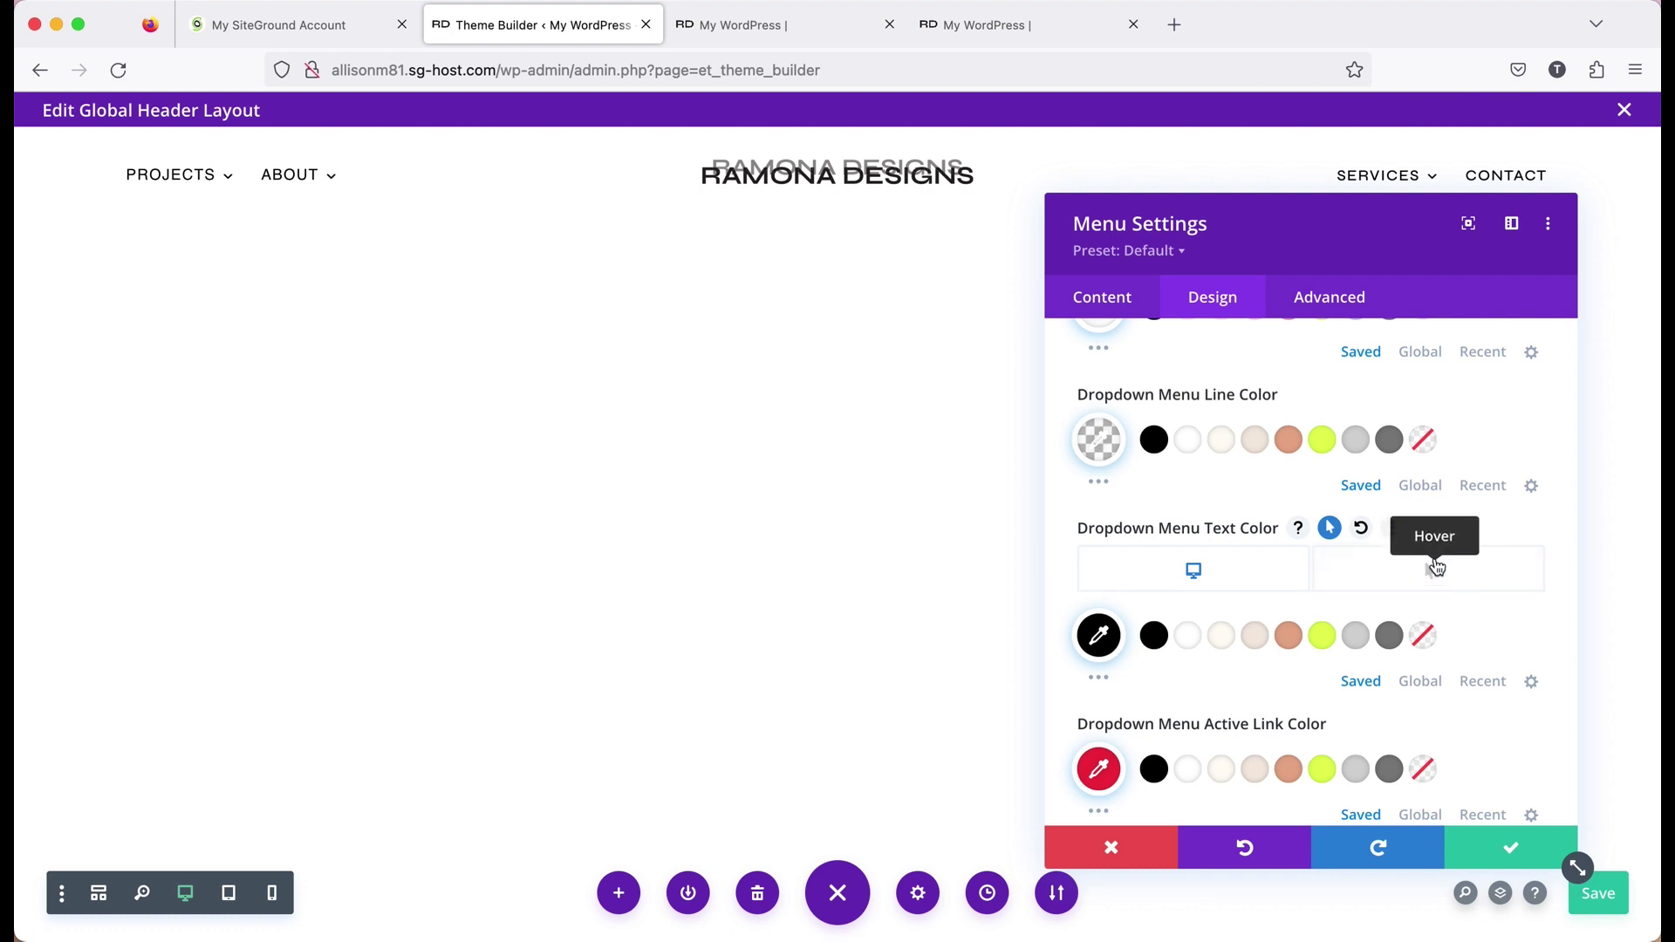
pyautogui.click(1432, 572)
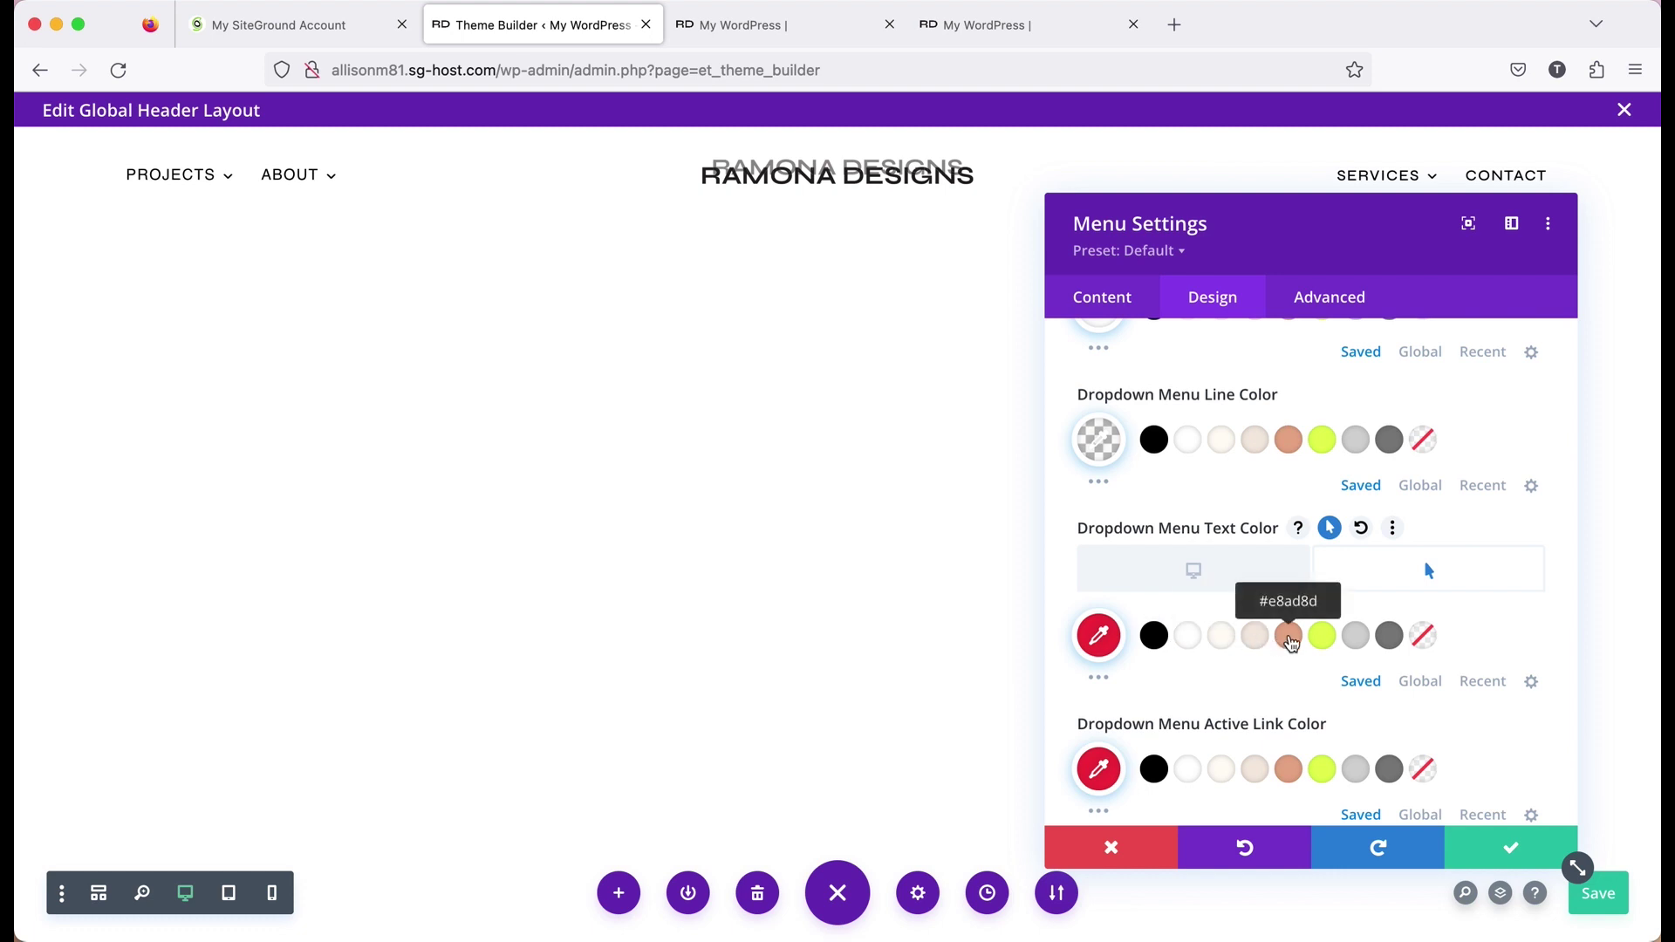
pyautogui.click(1290, 643)
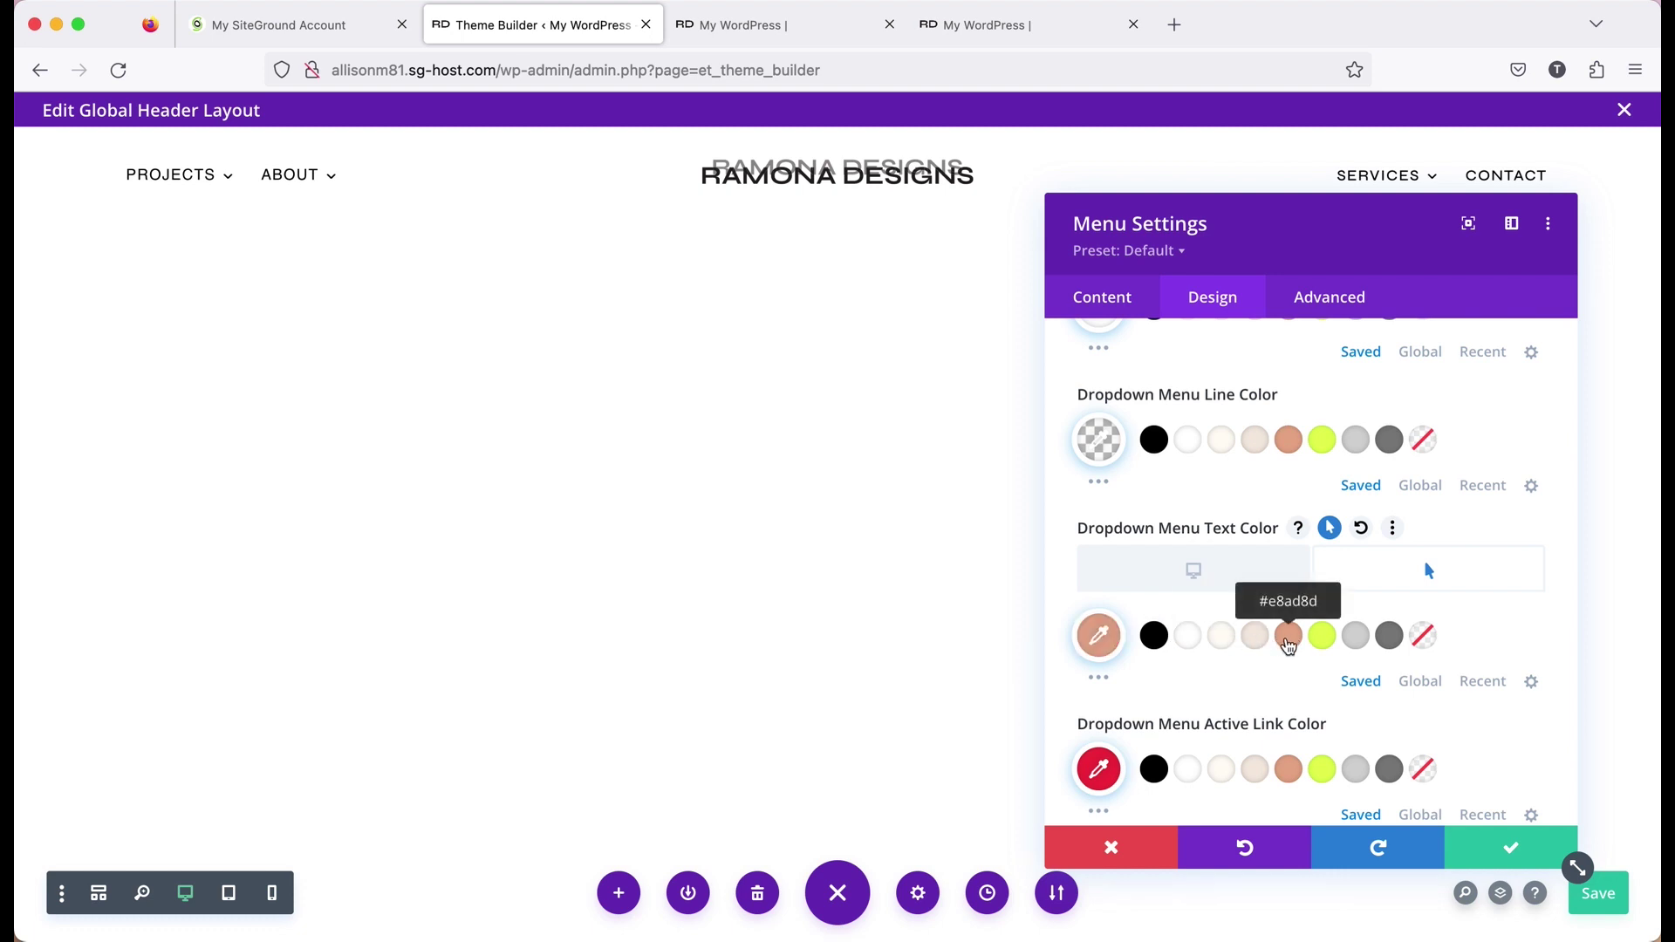
# After checking the Projects dropdown on the live site, set the dropdown menu's active link color to the saved color #e8ad8d and keep the module changes
pyautogui.click(743, 33)
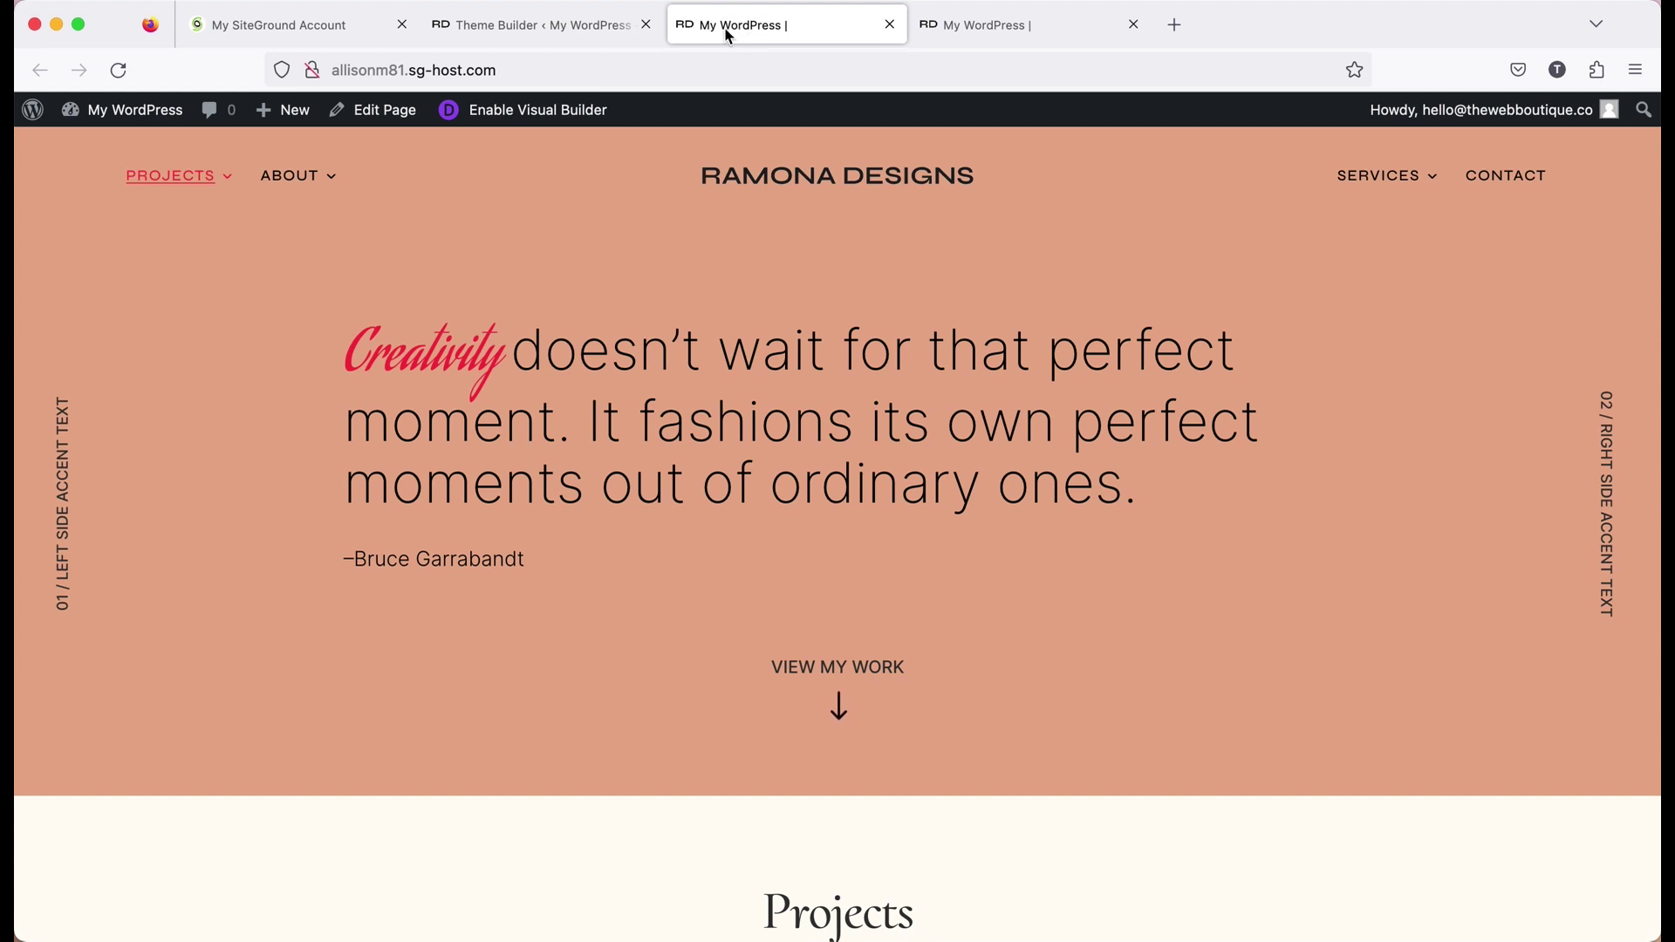
pyautogui.moveTo(167, 178)
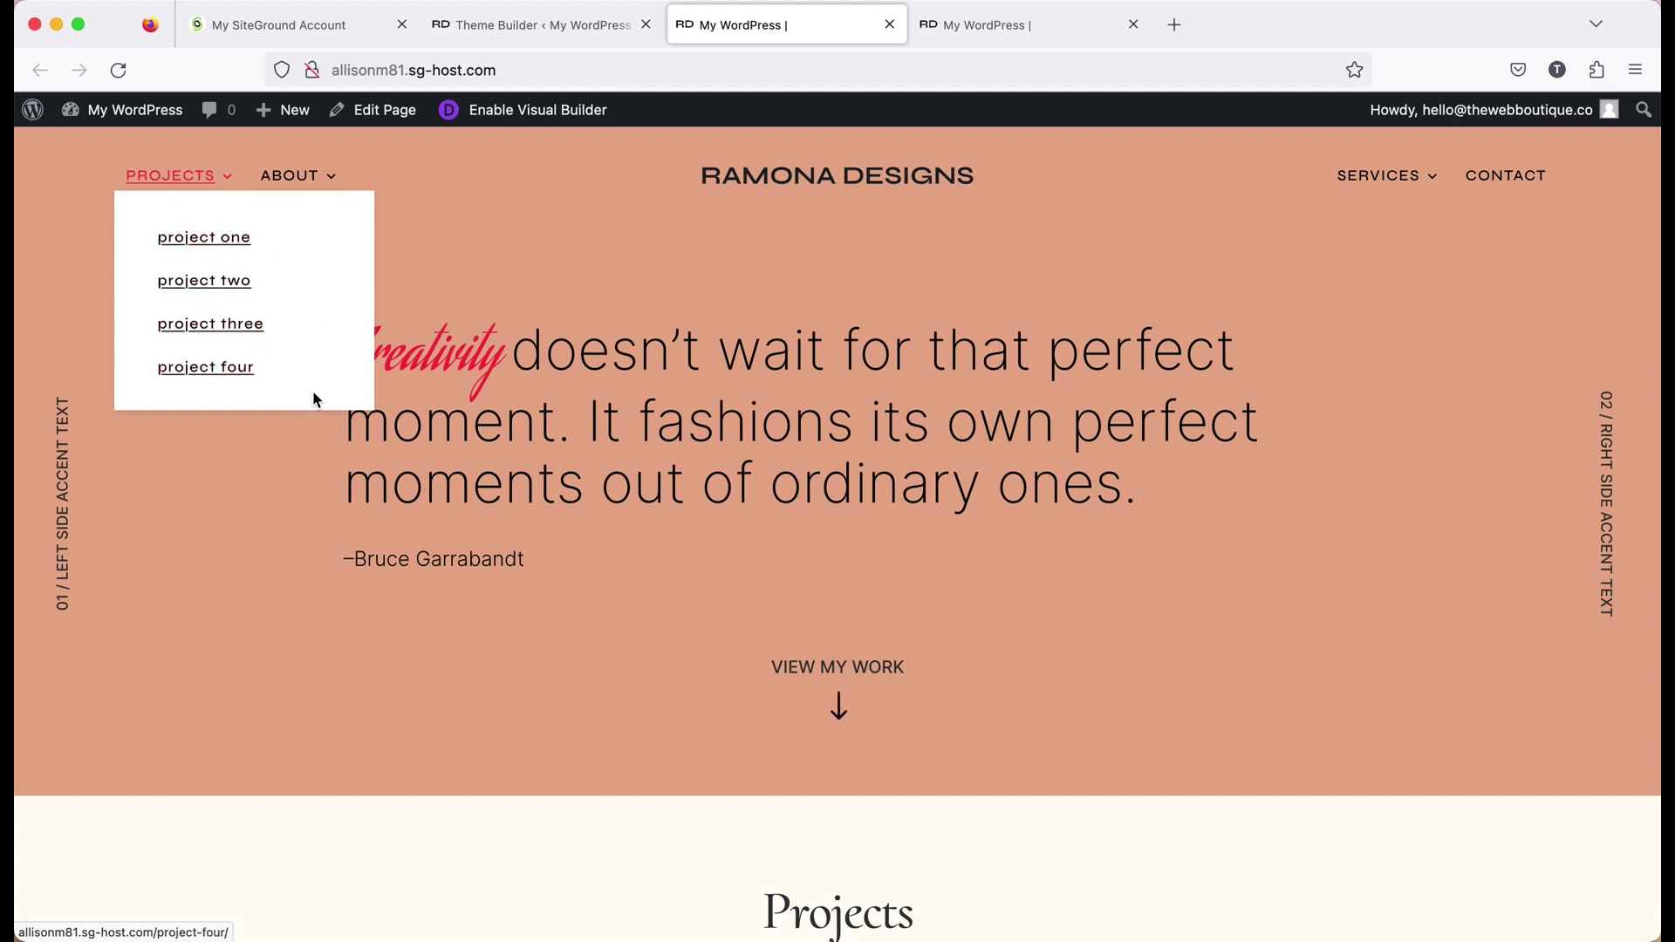
pyautogui.click(500, 33)
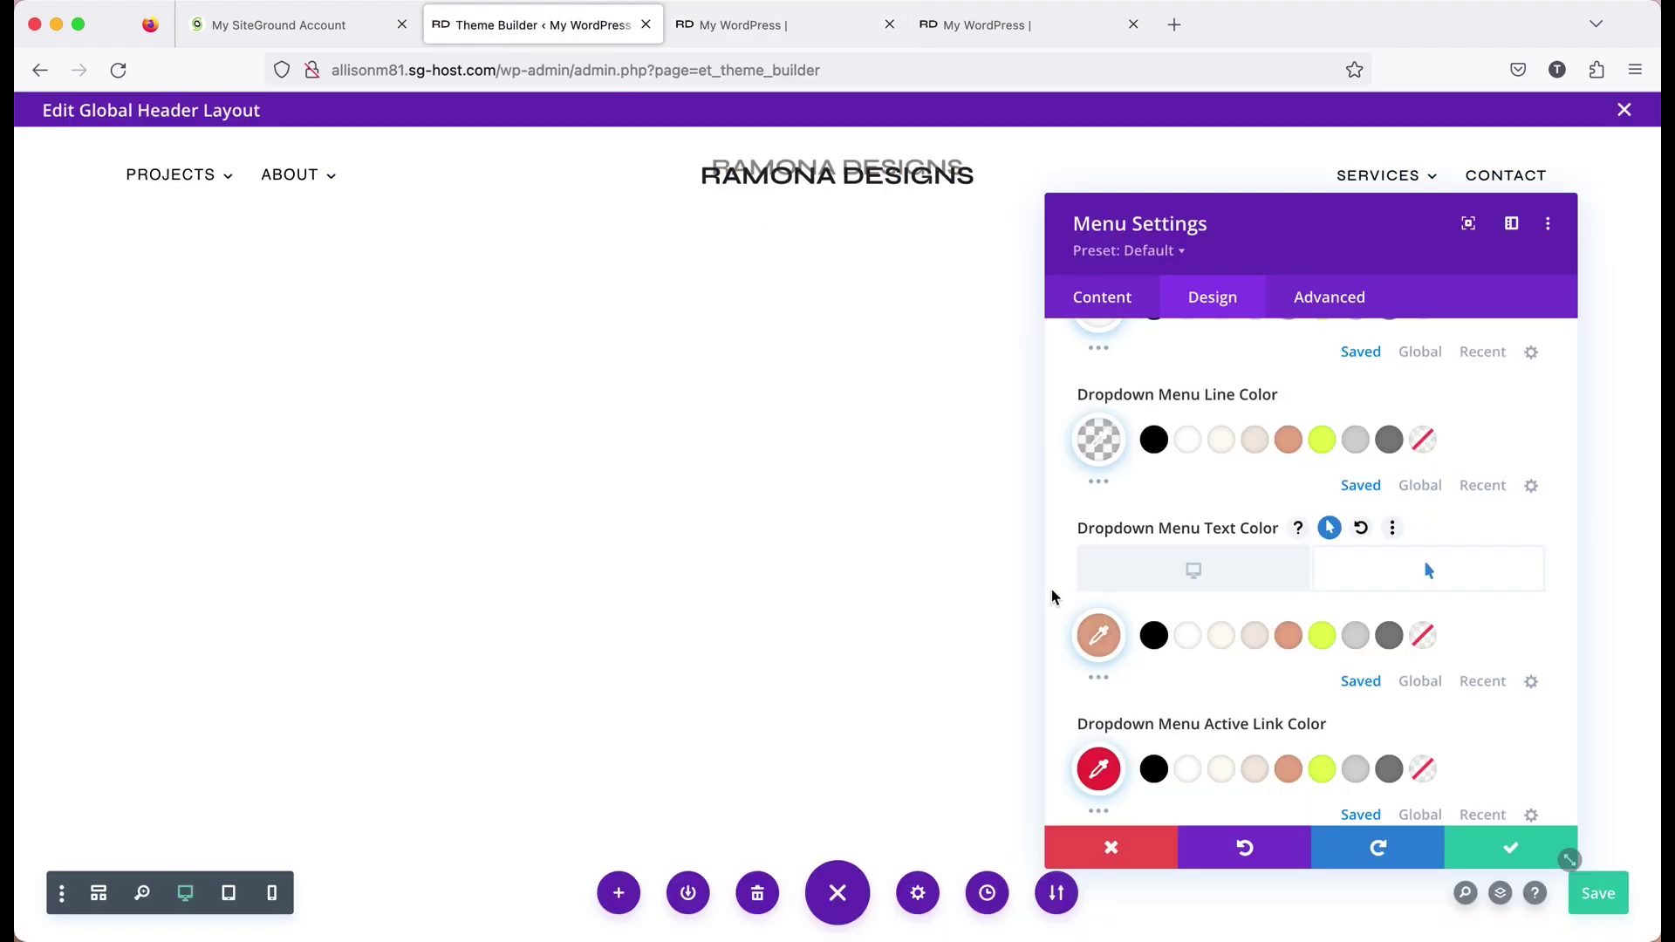
pyautogui.moveTo(1114, 642)
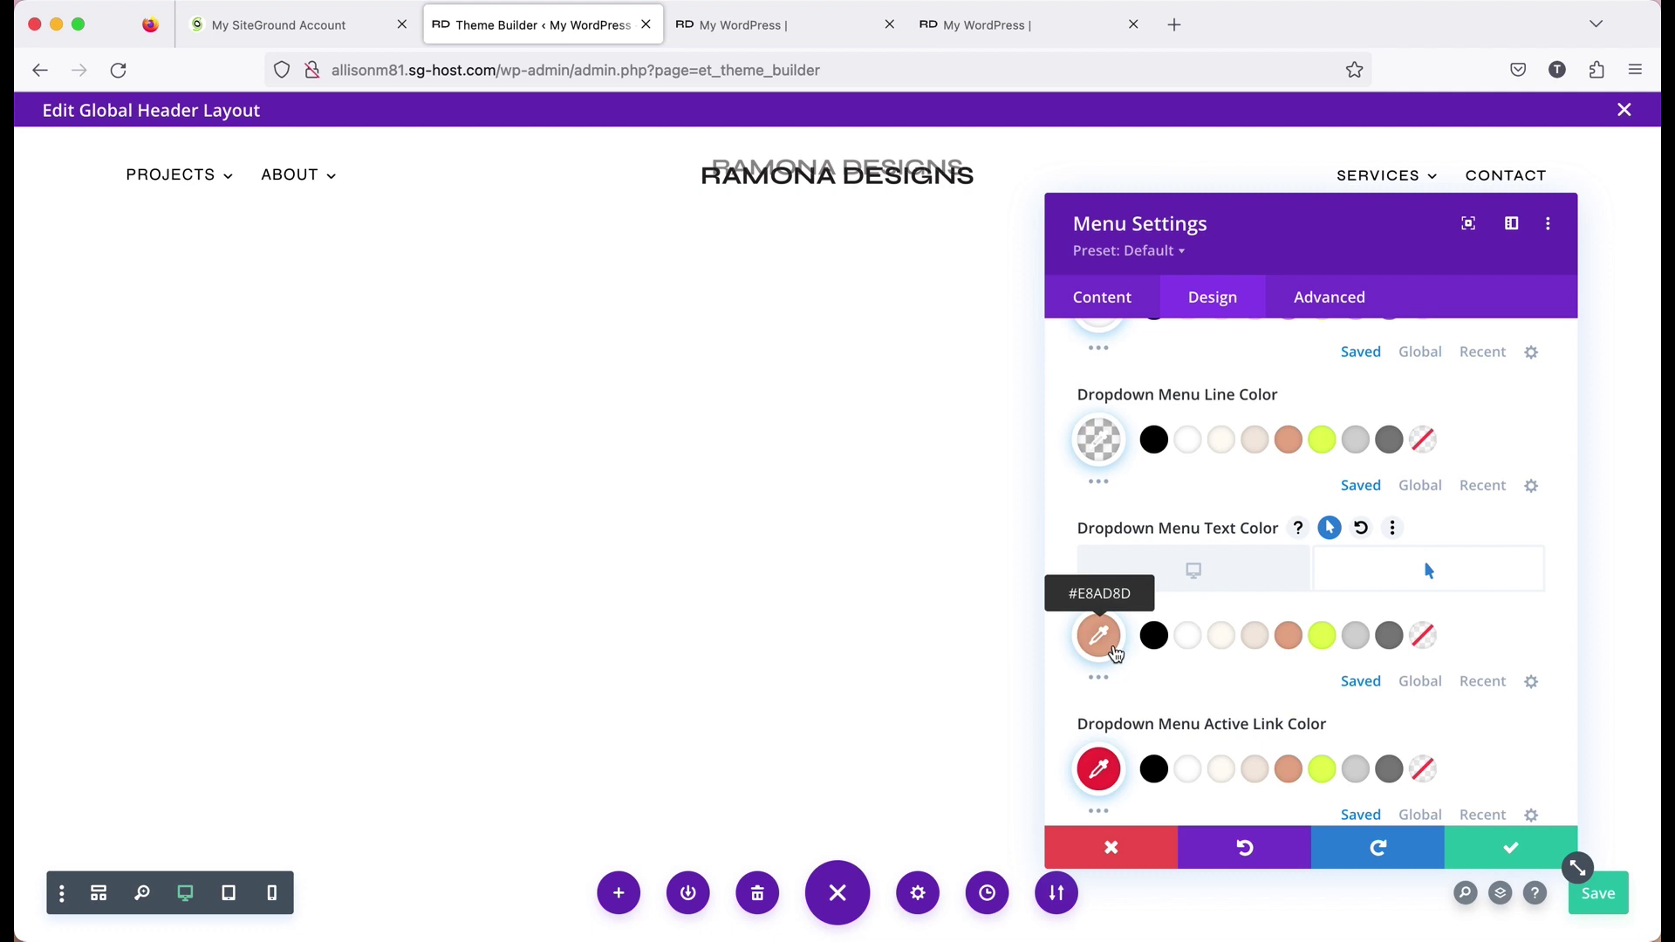
pyautogui.scroll(-2, 1151, 663)
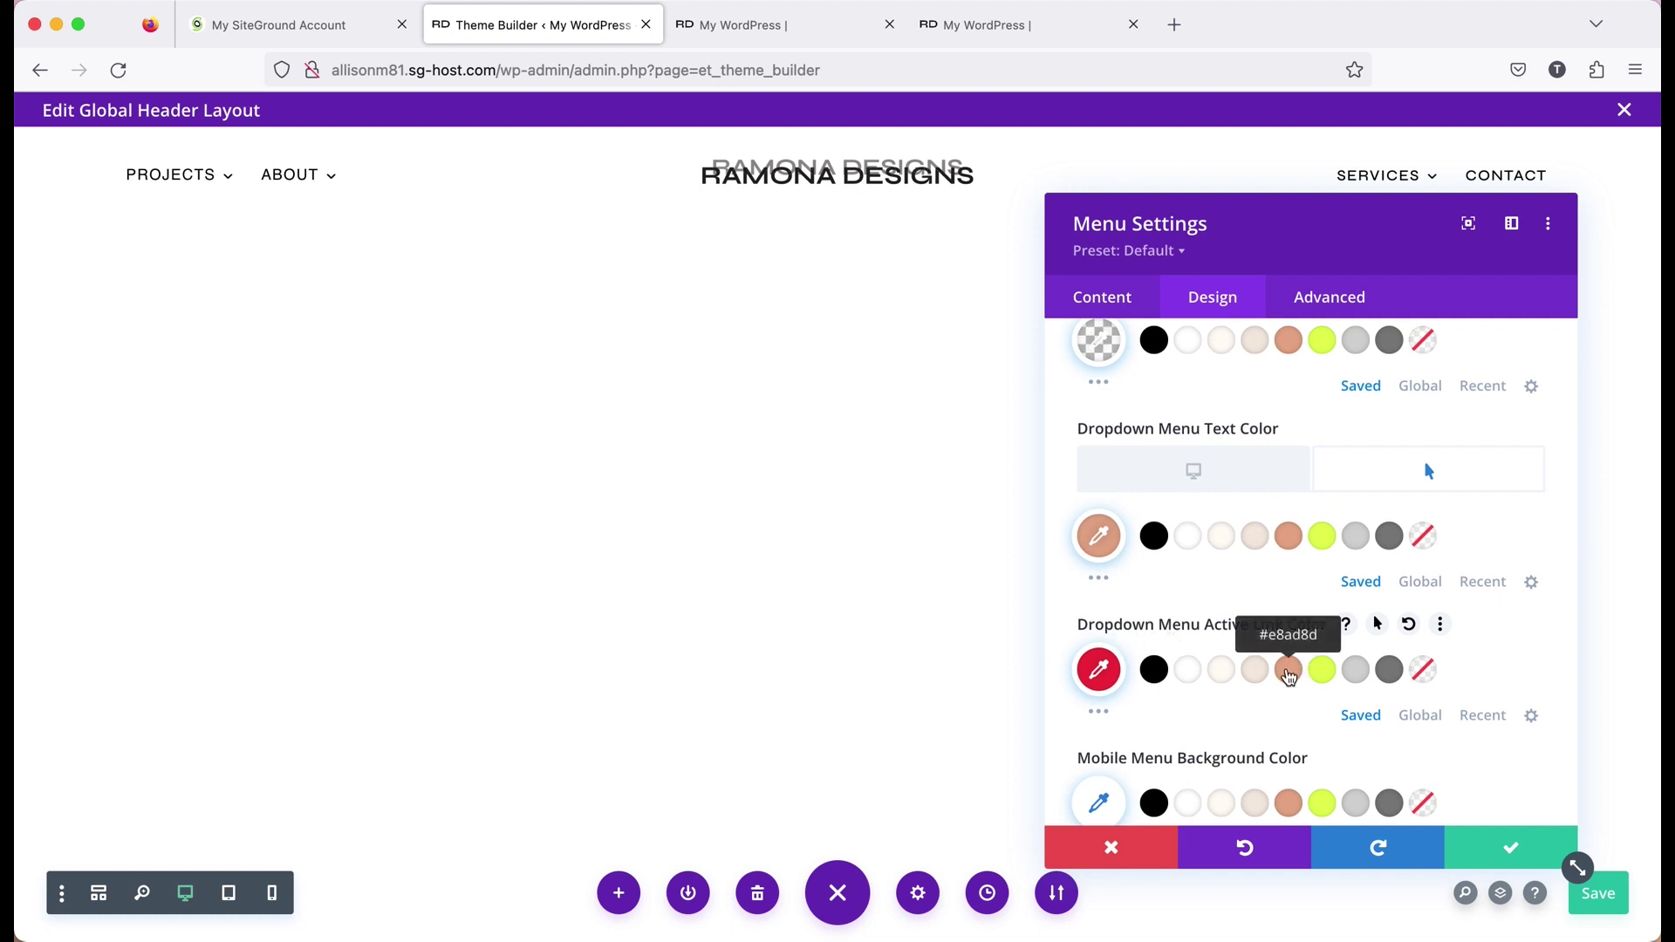
pyautogui.click(1288, 672)
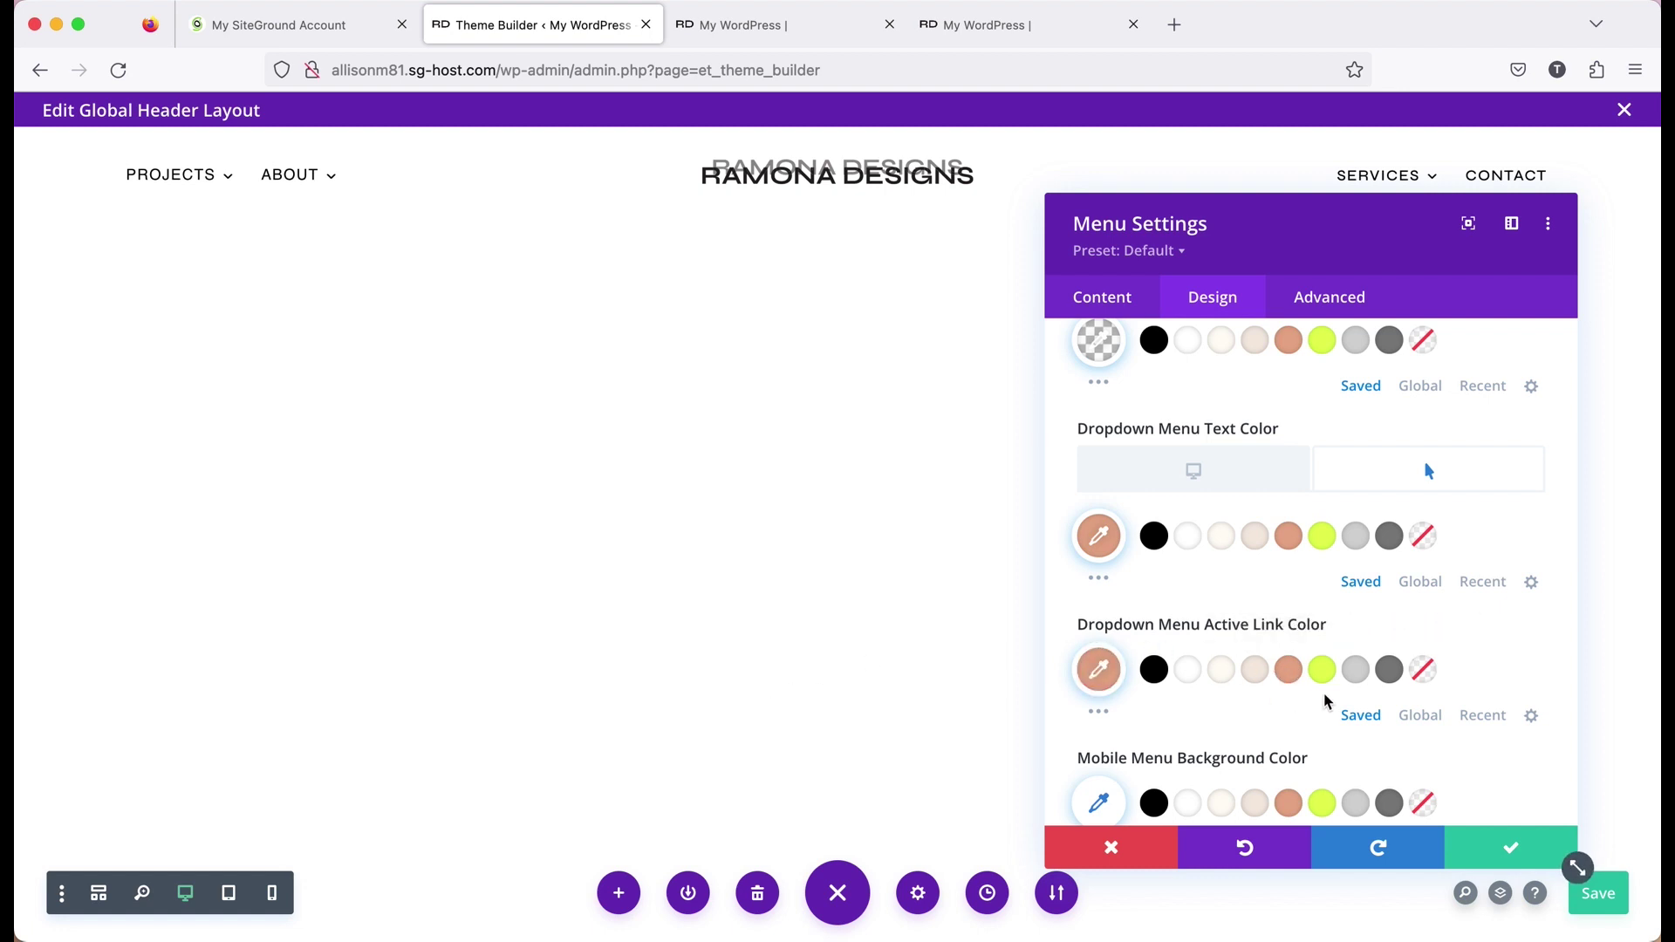
pyautogui.scroll(-3, 1326, 698)
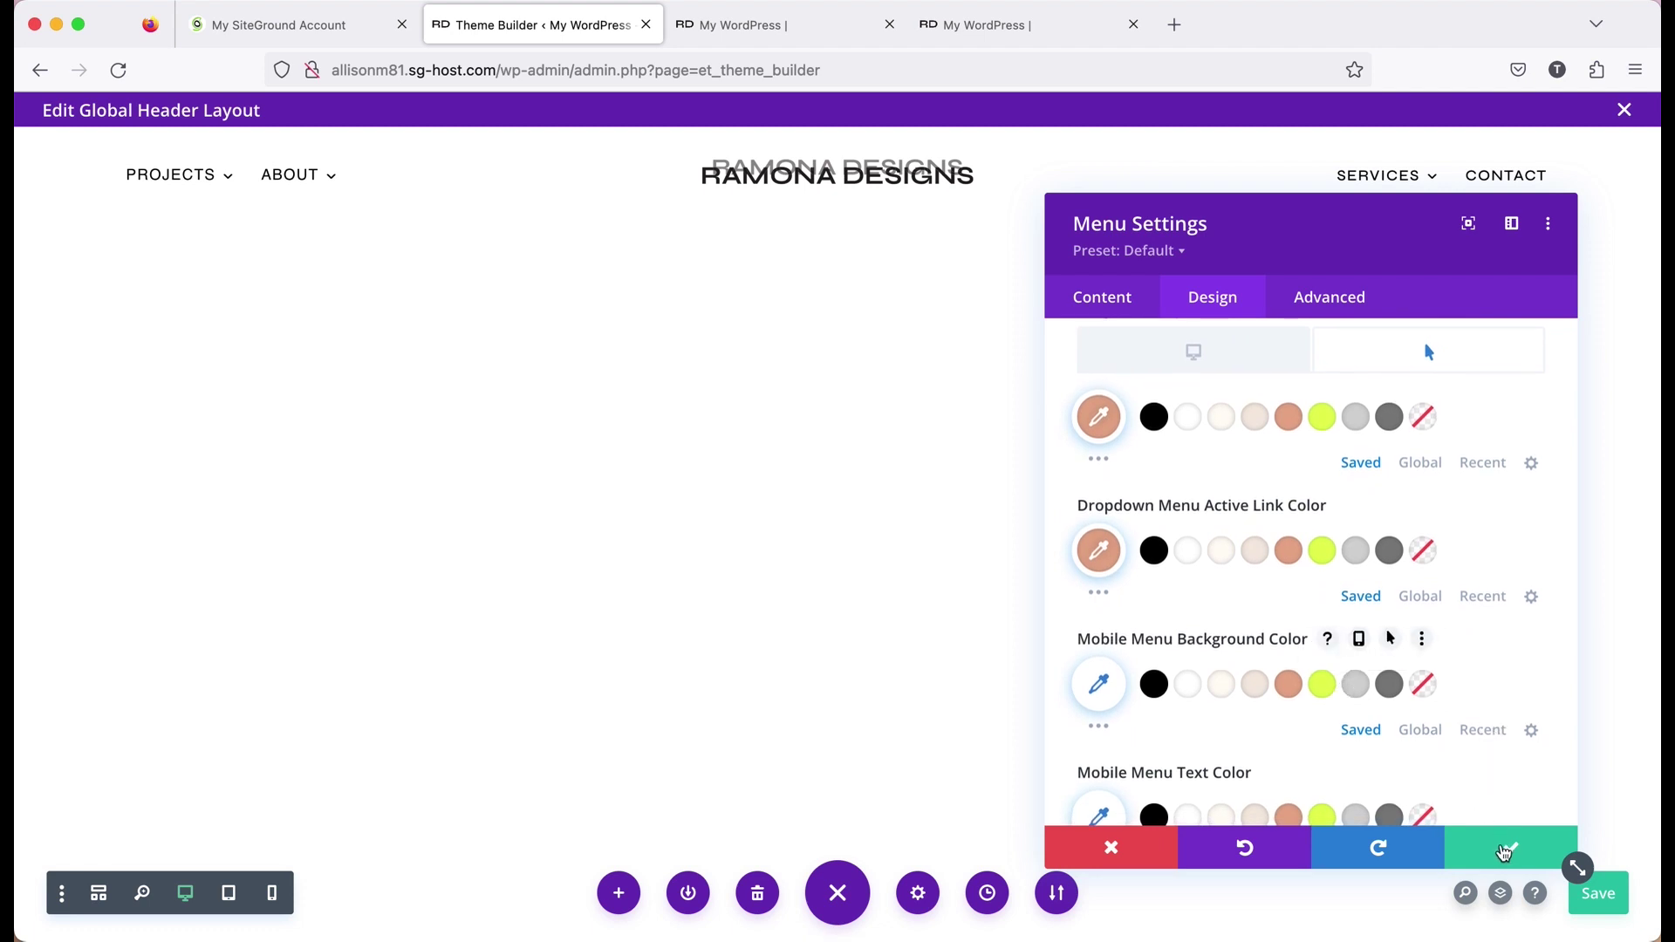
pyautogui.click(1495, 844)
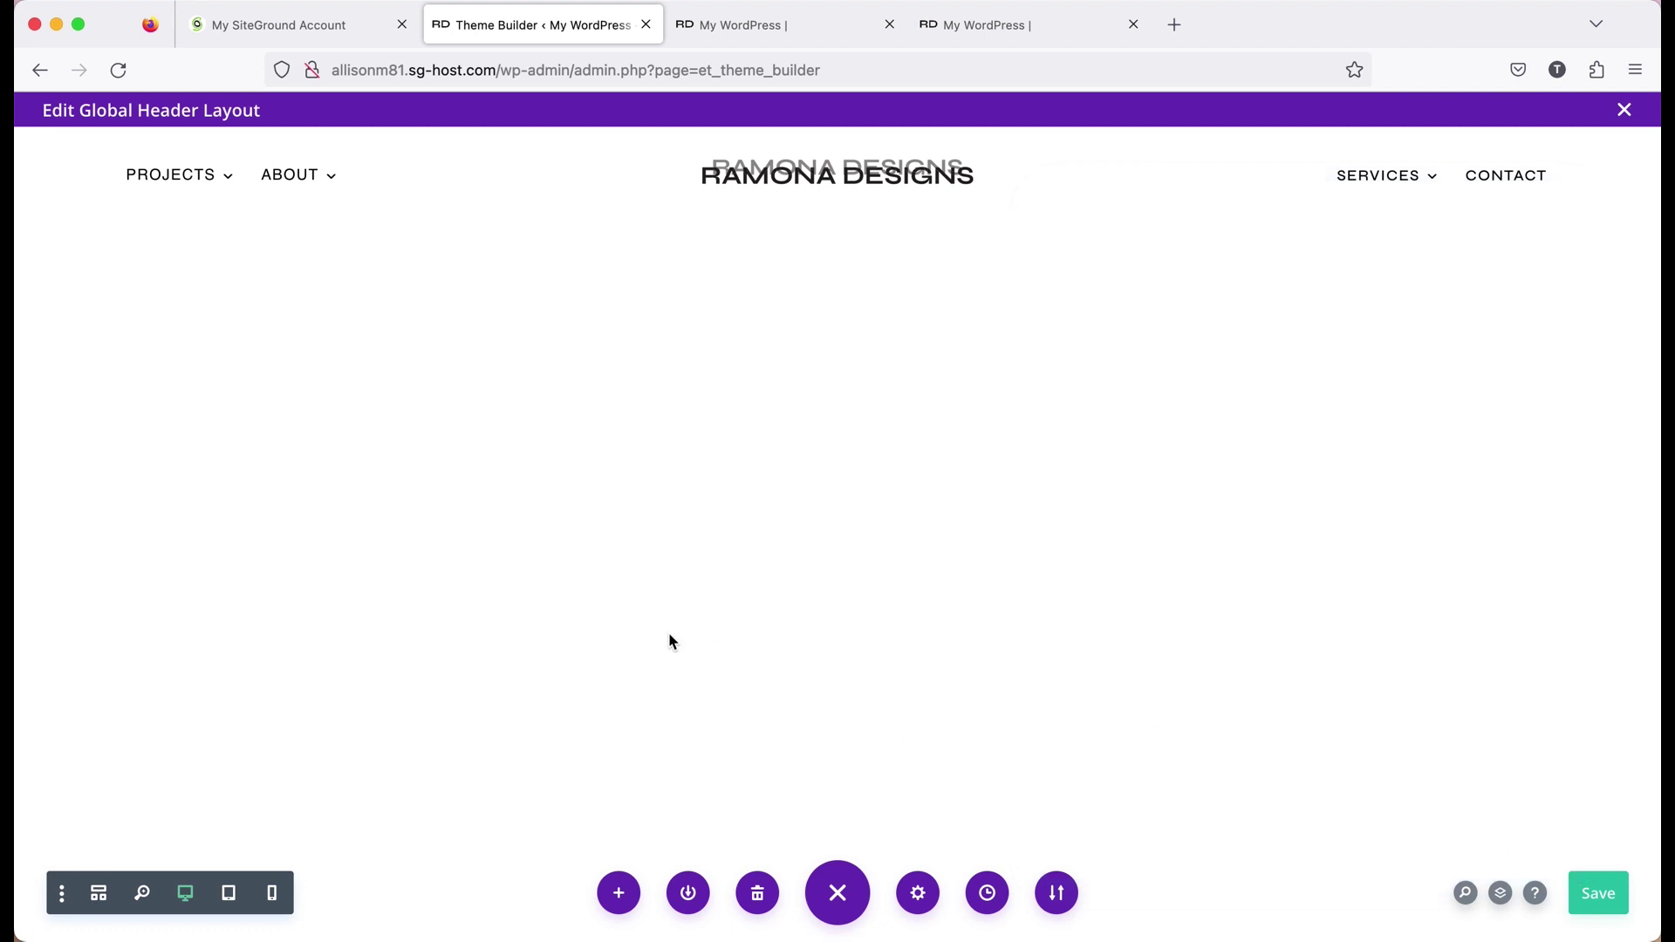
# Copy the Menu Text styles of the Desktop Header's first Menu module, Main Menu Left, onto the row's second Menu module
pyautogui.click(98, 896)
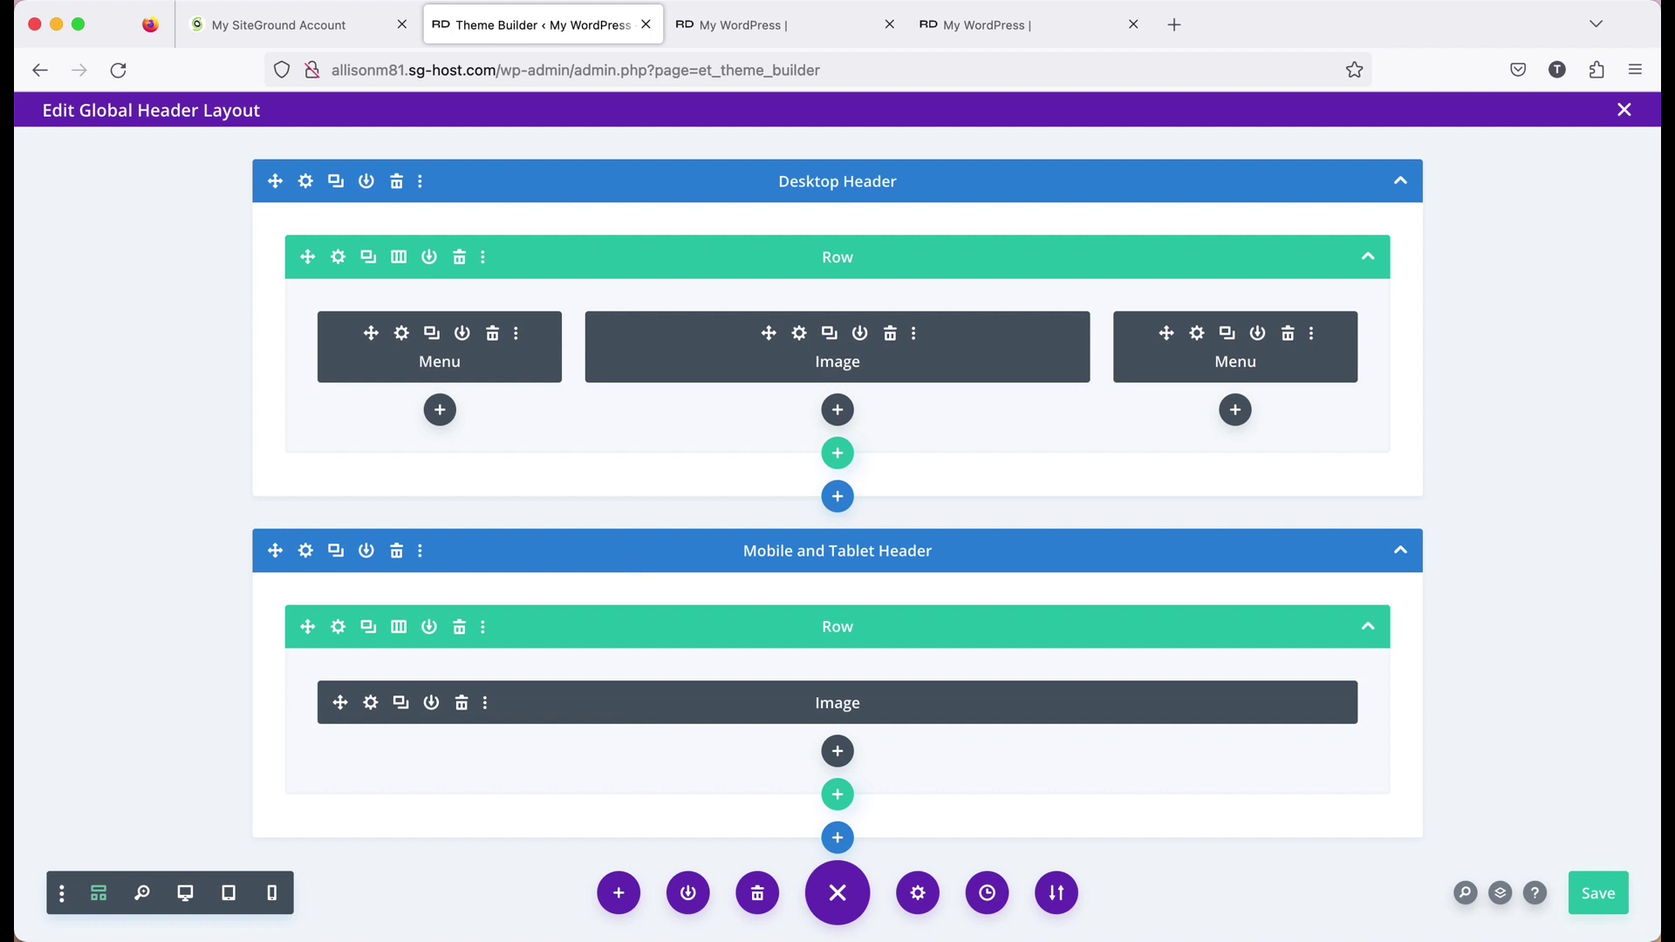
pyautogui.click(402, 340)
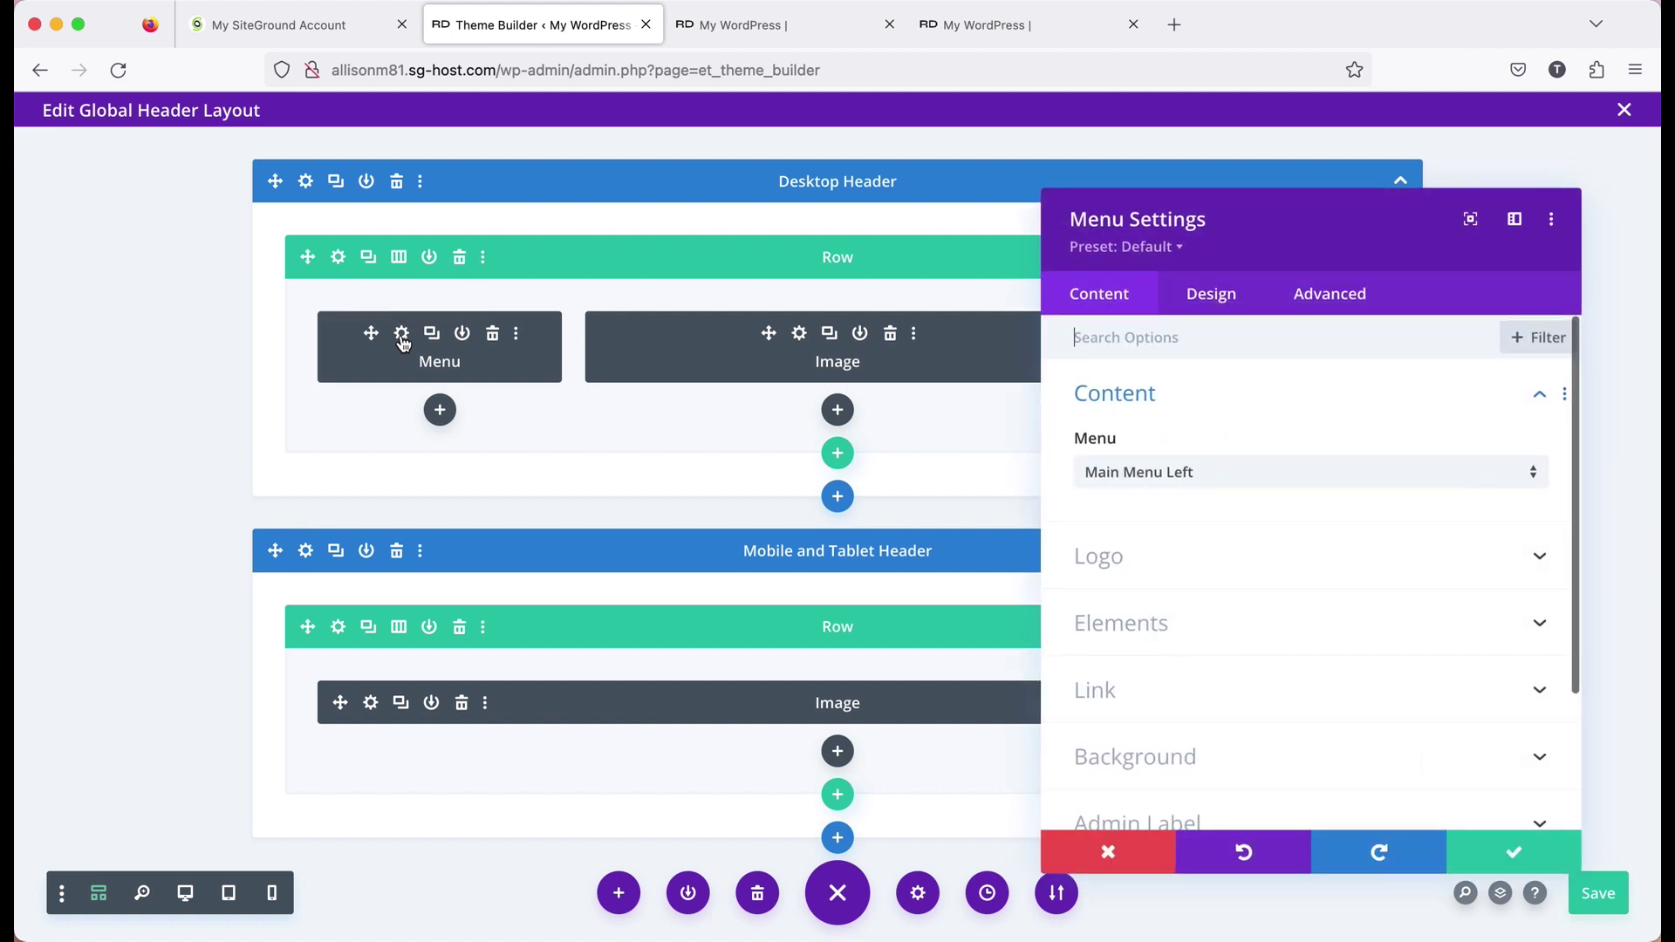
pyautogui.click(1212, 316)
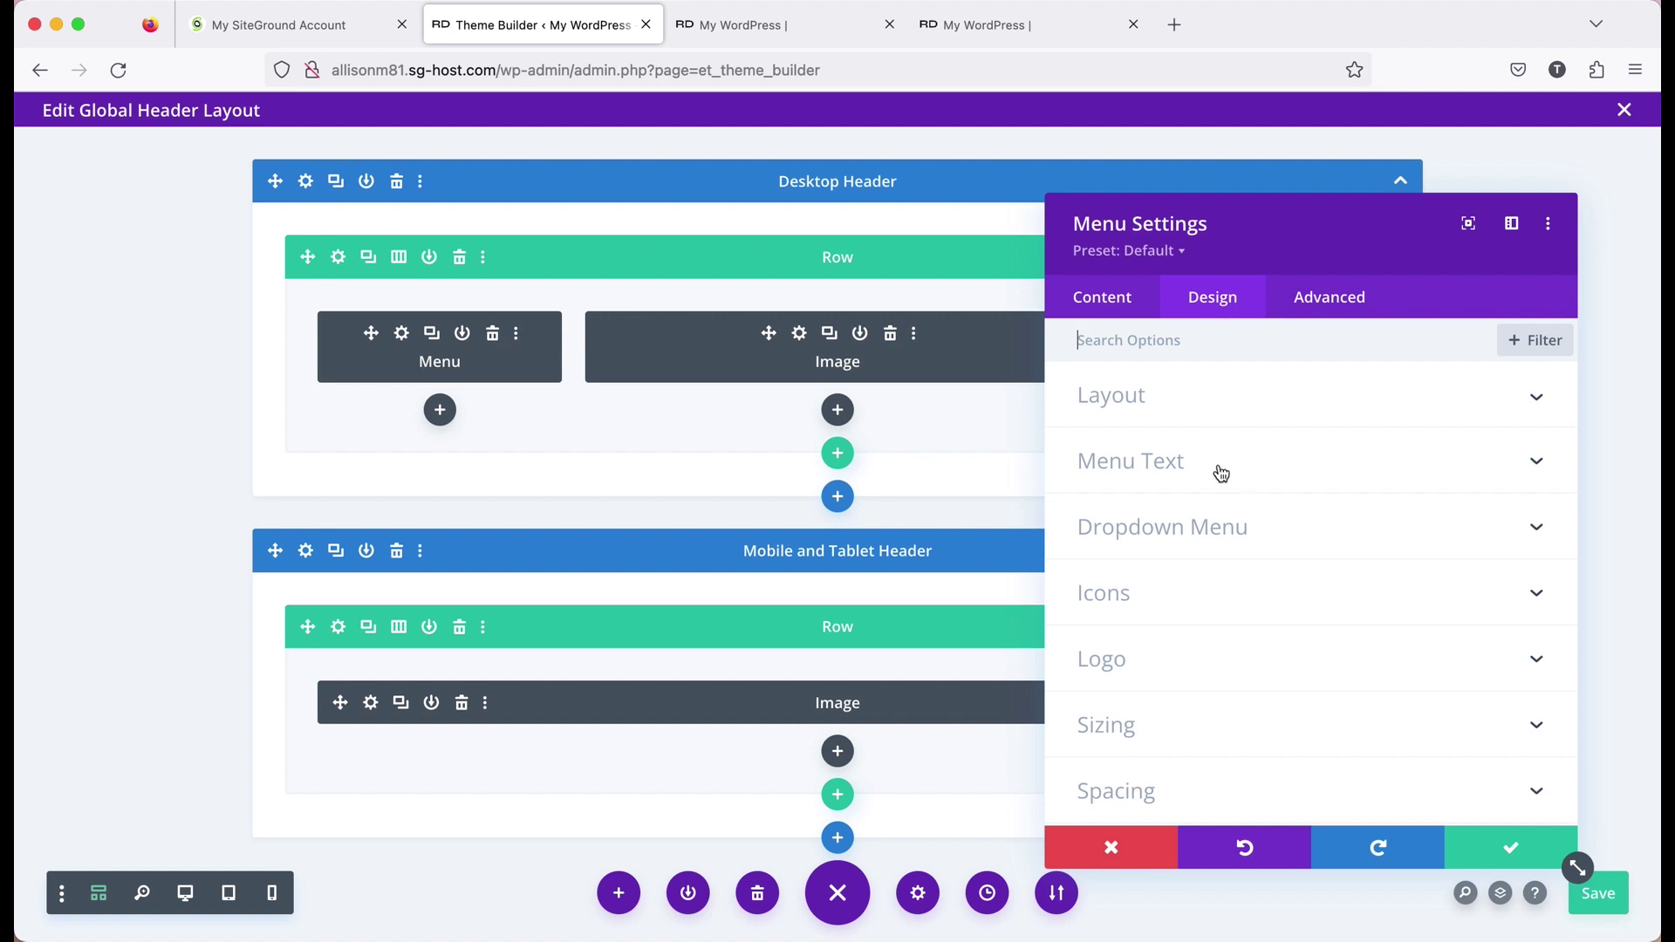
pyautogui.click(1314, 480)
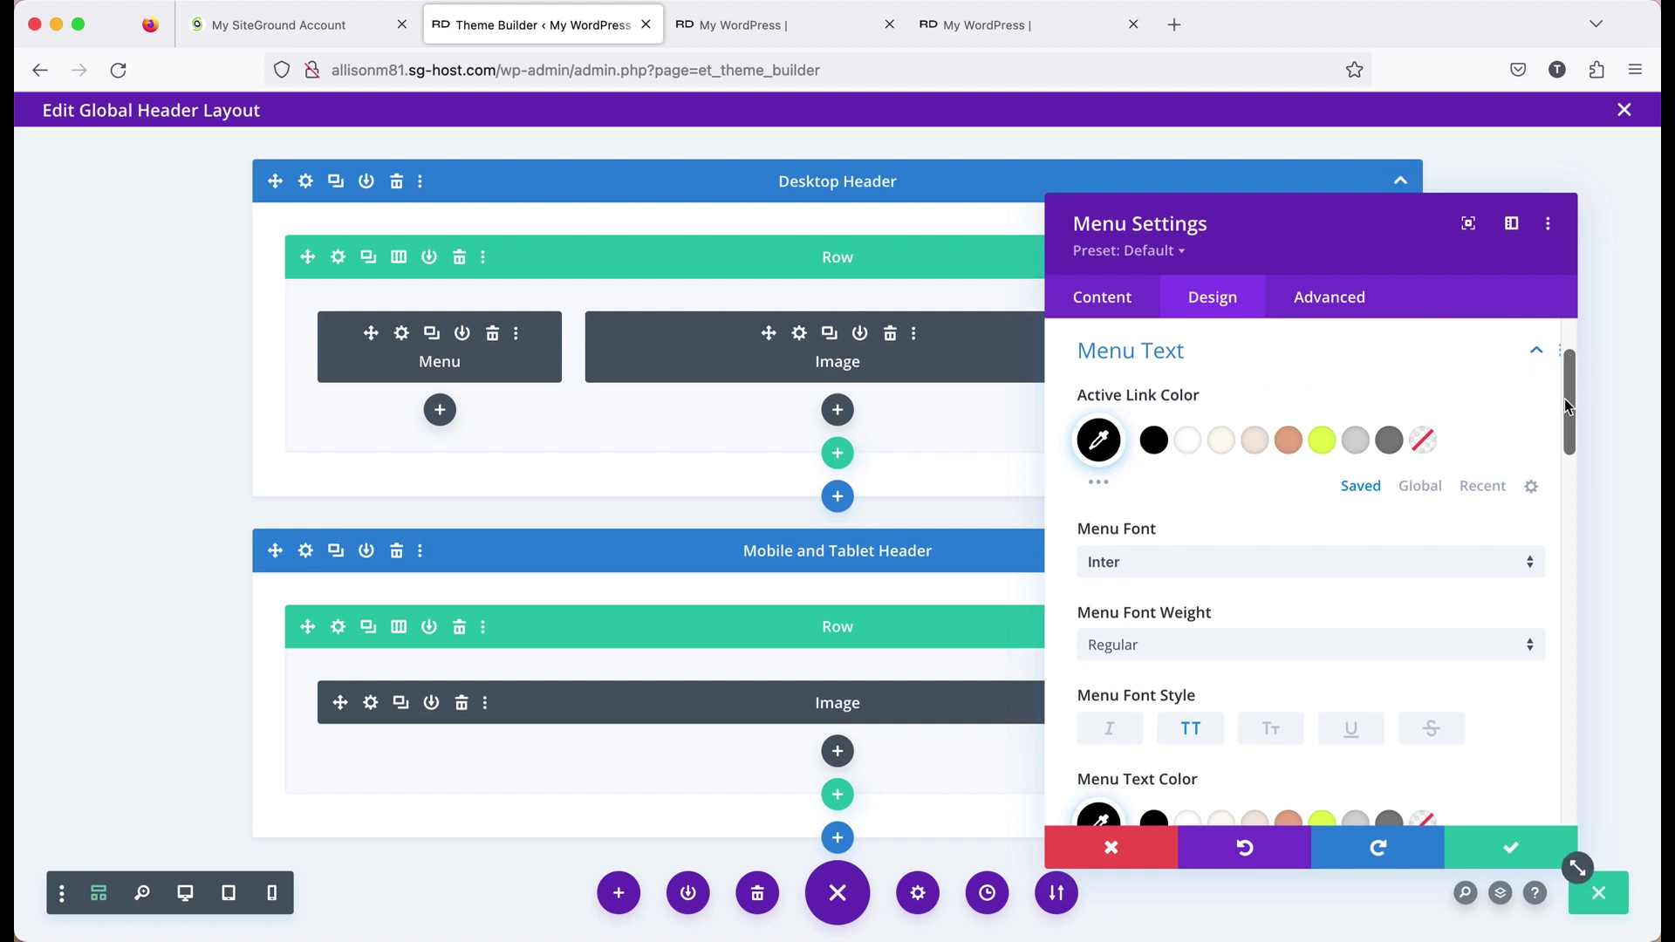
pyautogui.scroll(1, 1396, 419)
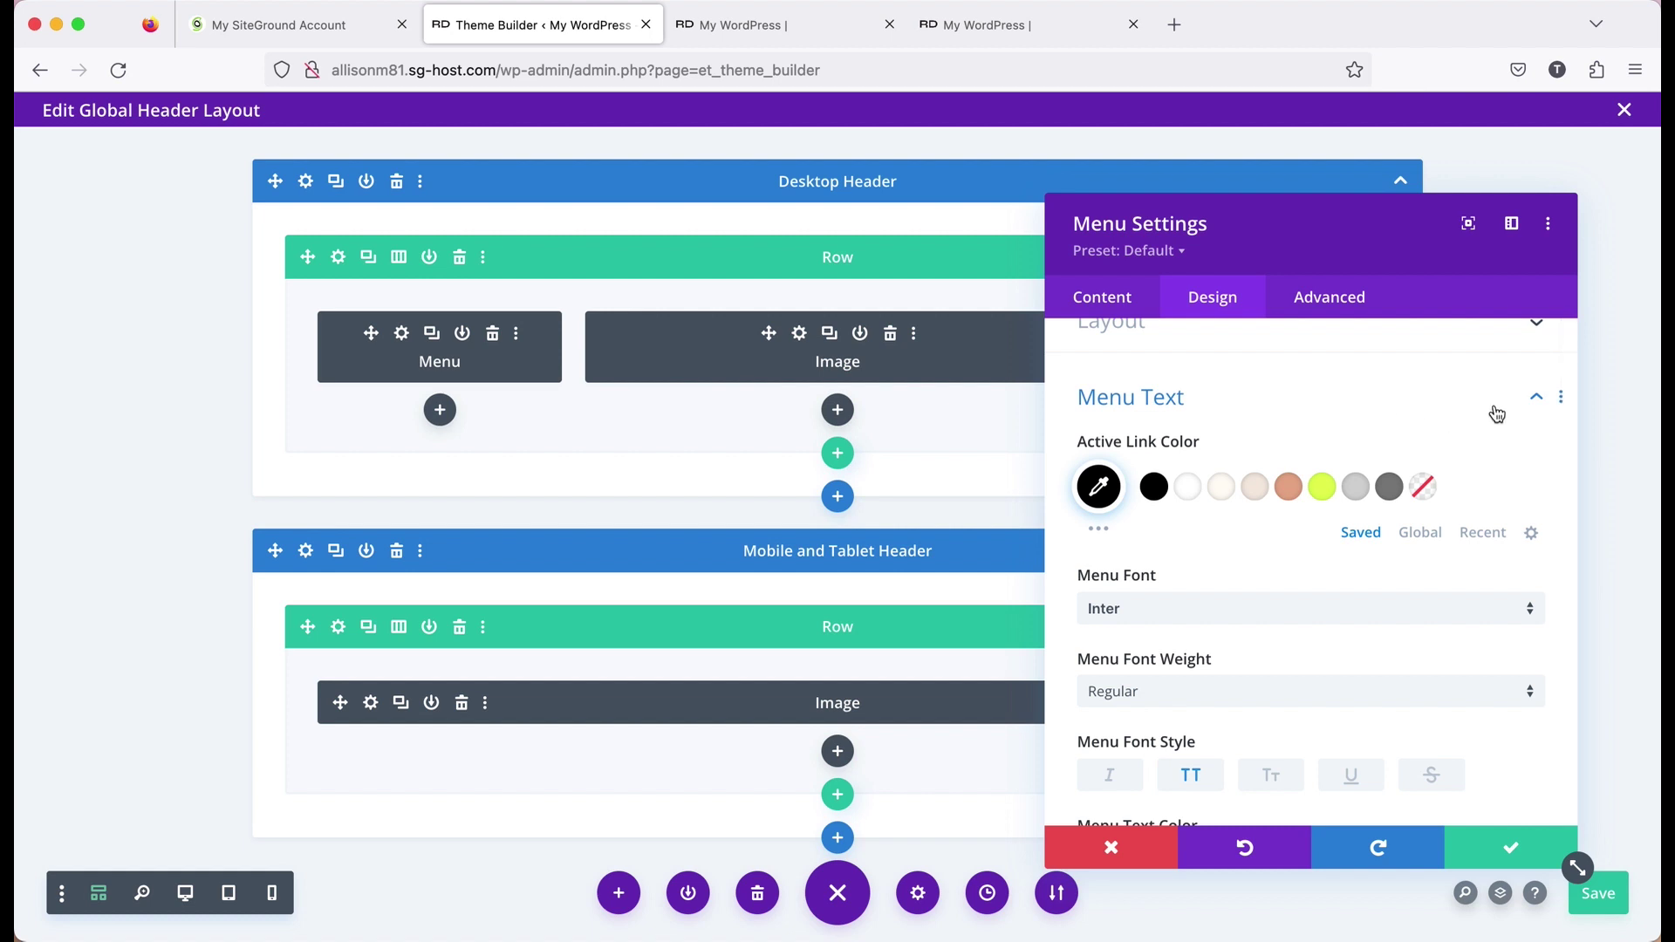
pyautogui.click(1563, 400)
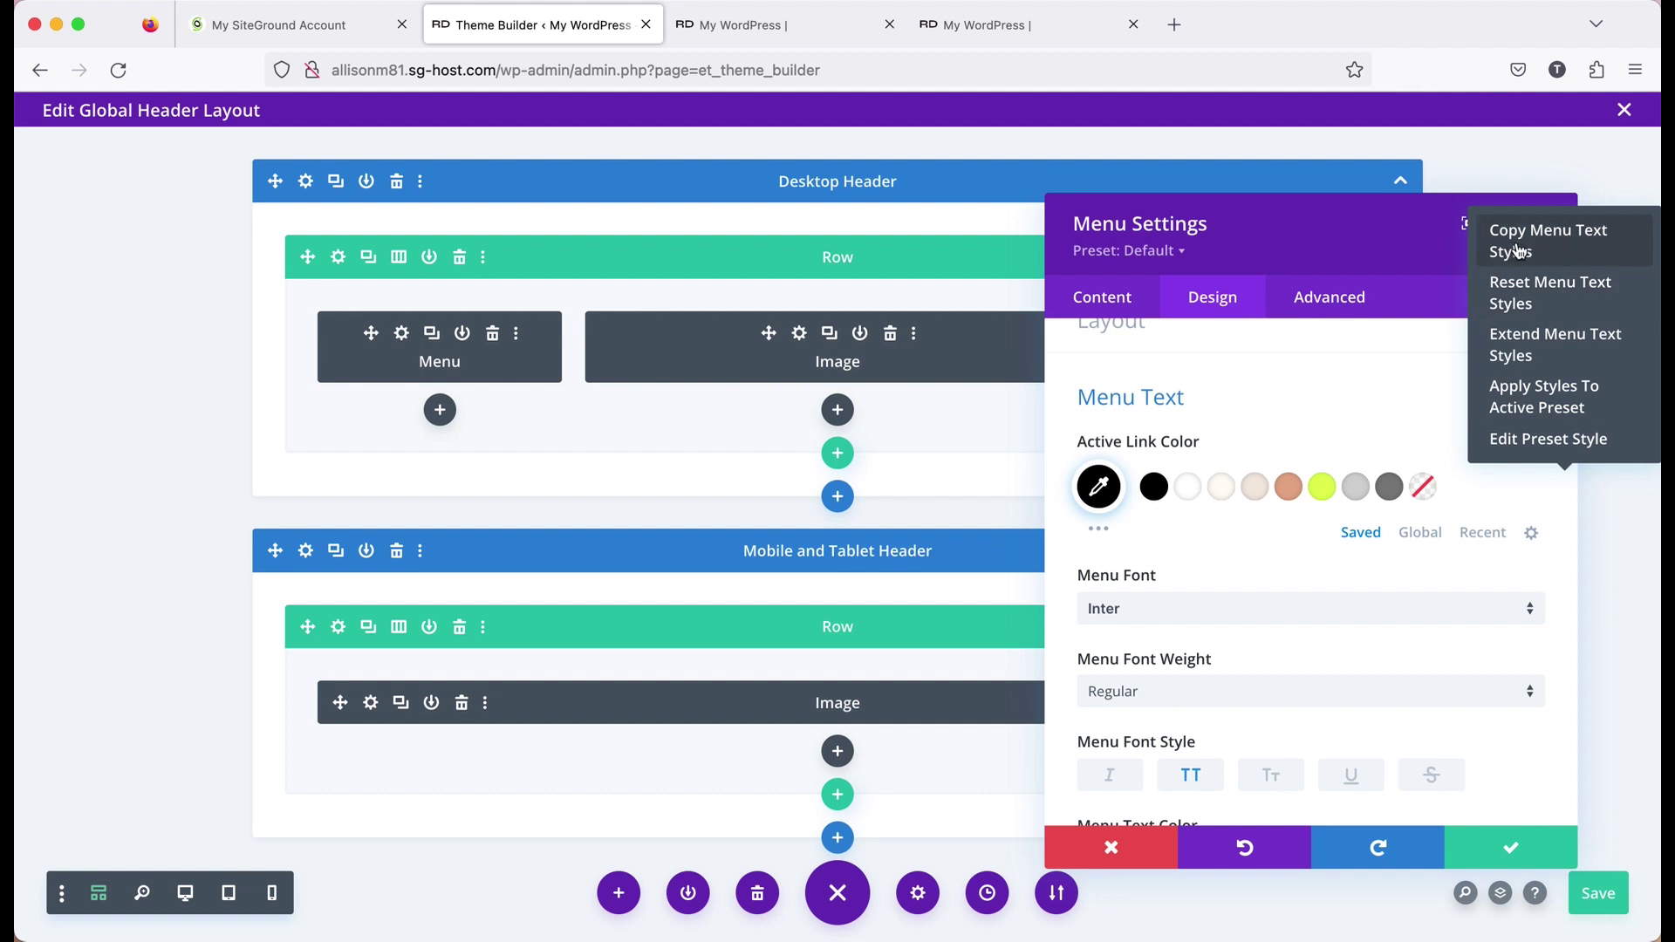
pyautogui.click(1518, 251)
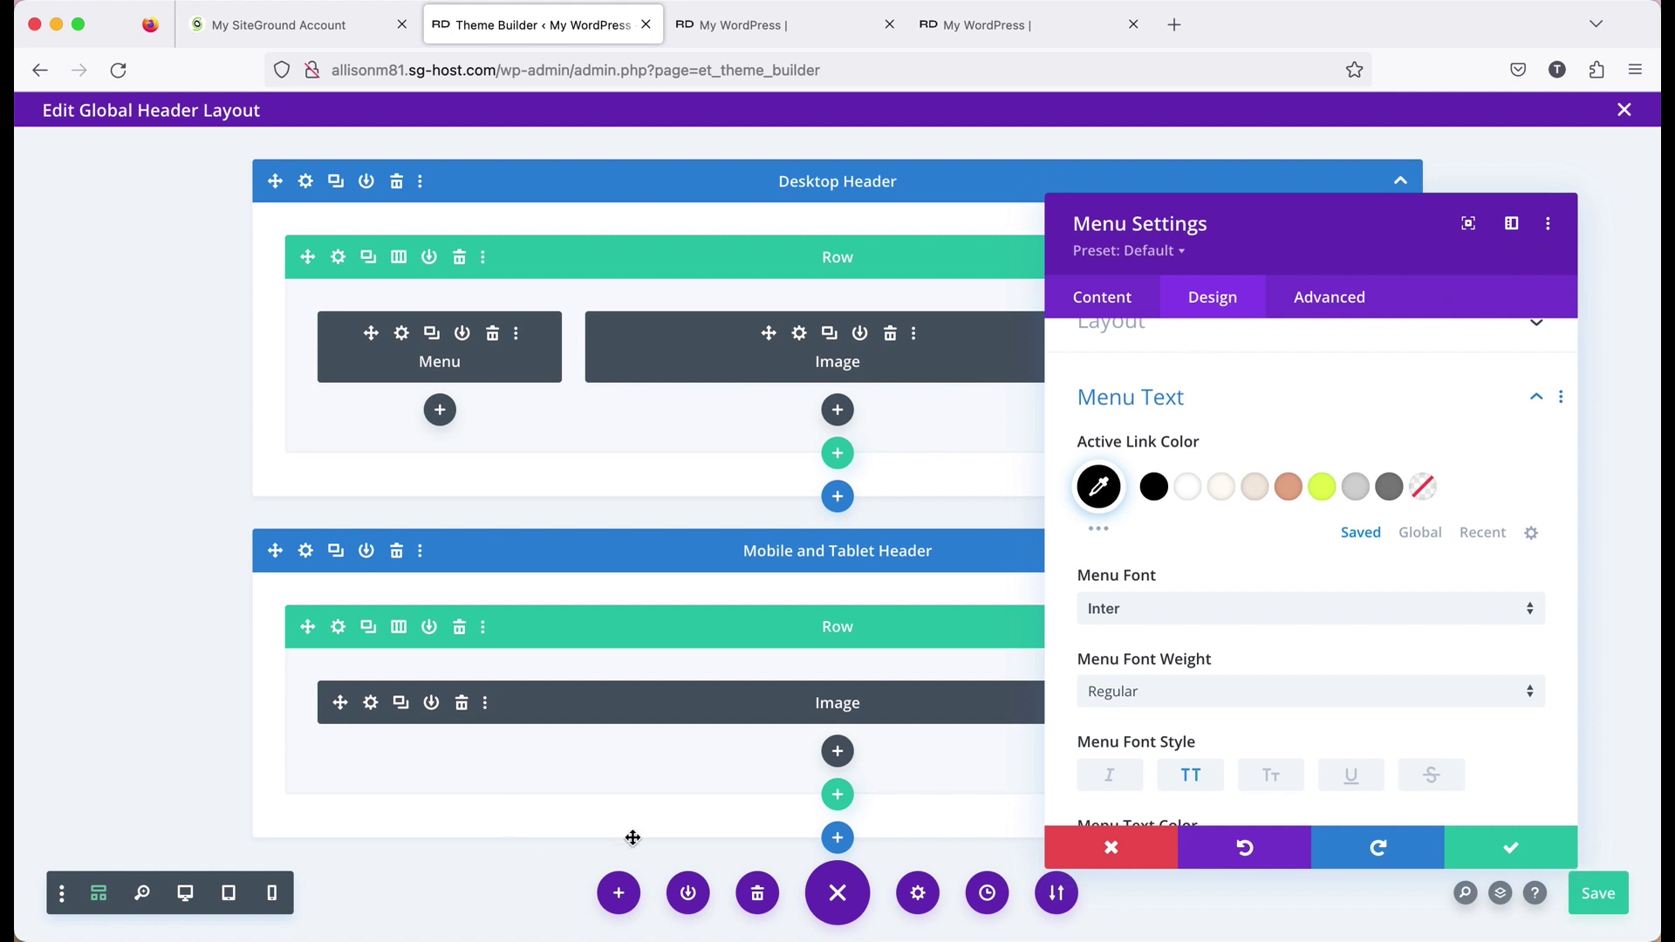
pyautogui.click(1113, 848)
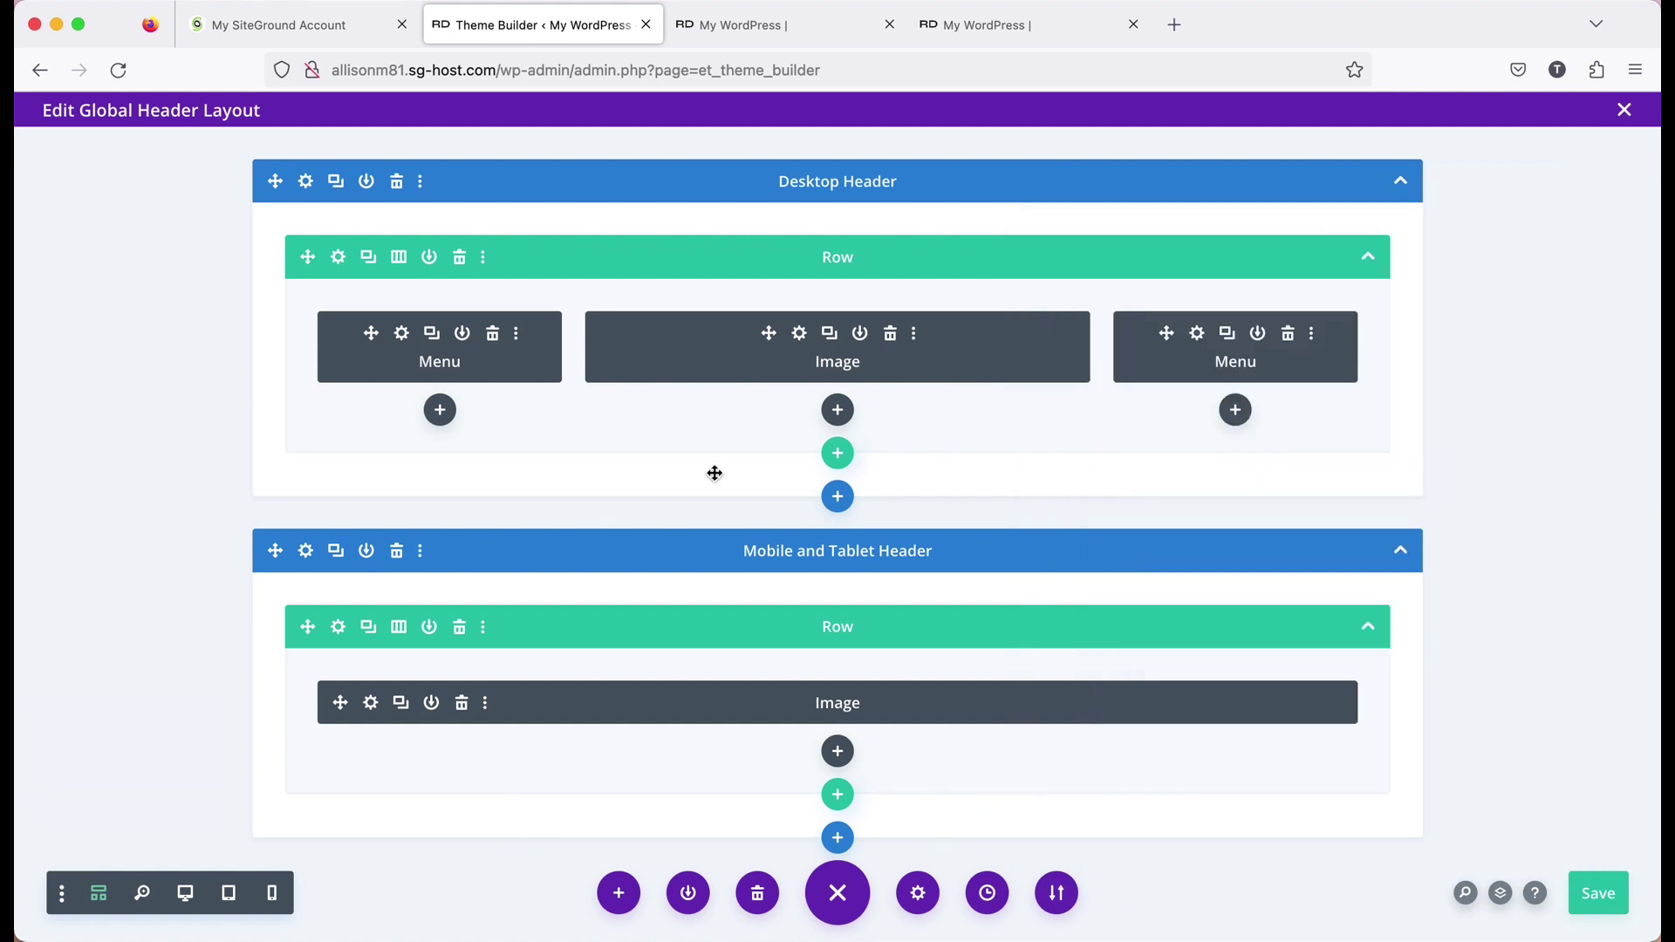
pyautogui.click(1313, 336)
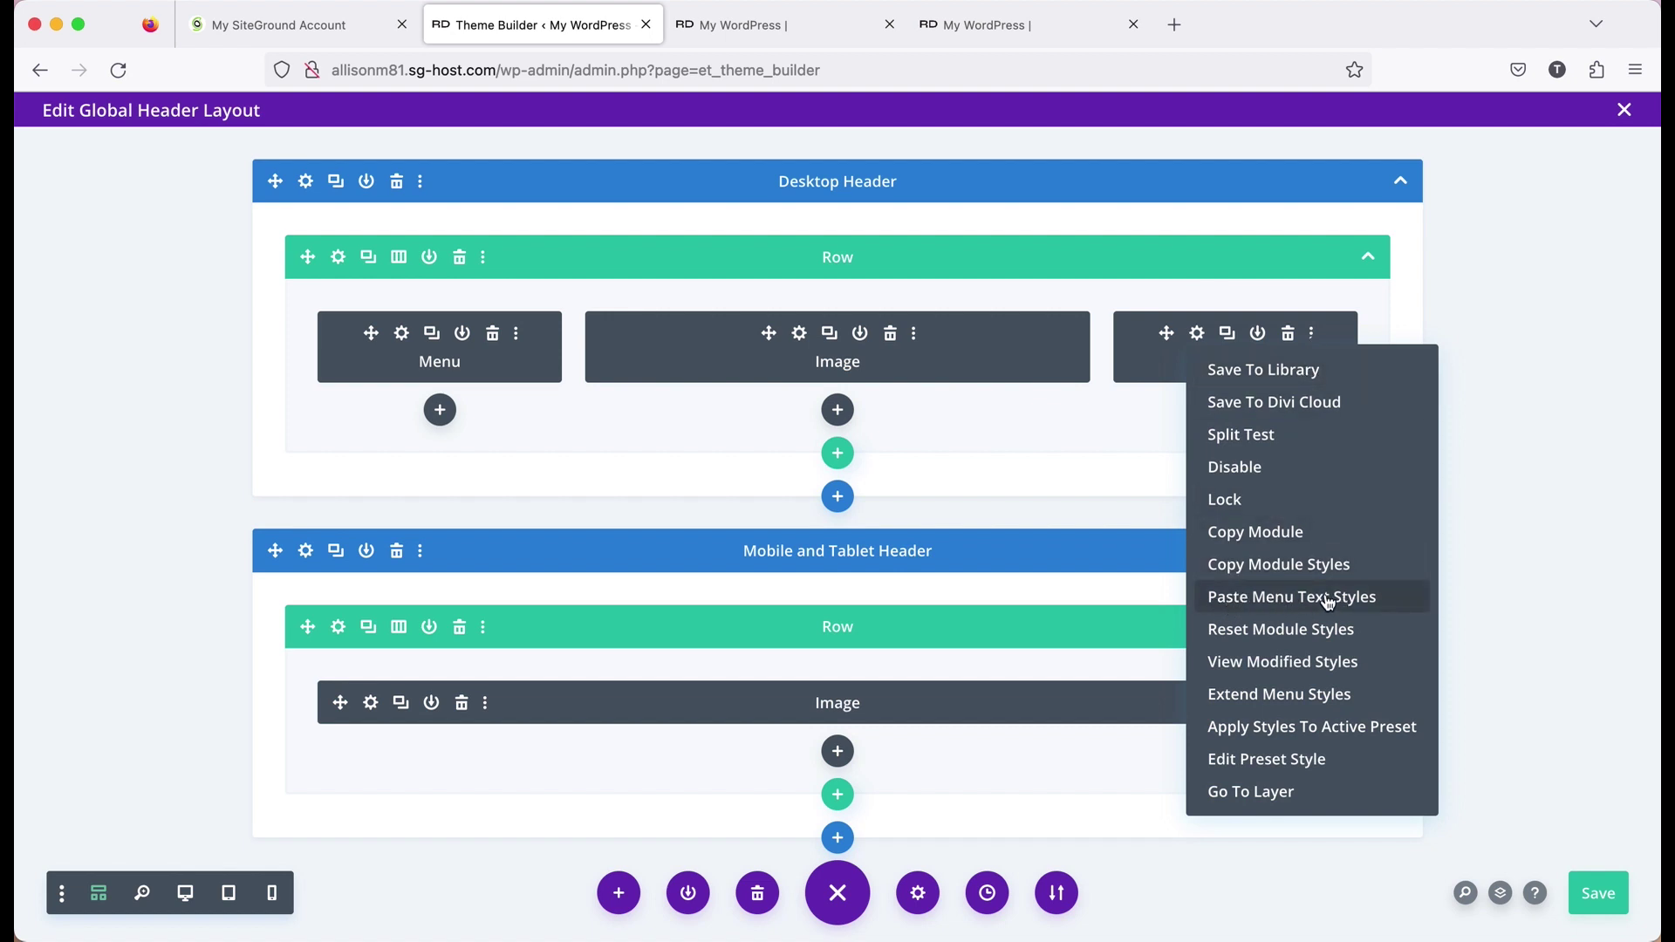
pyautogui.click(1229, 600)
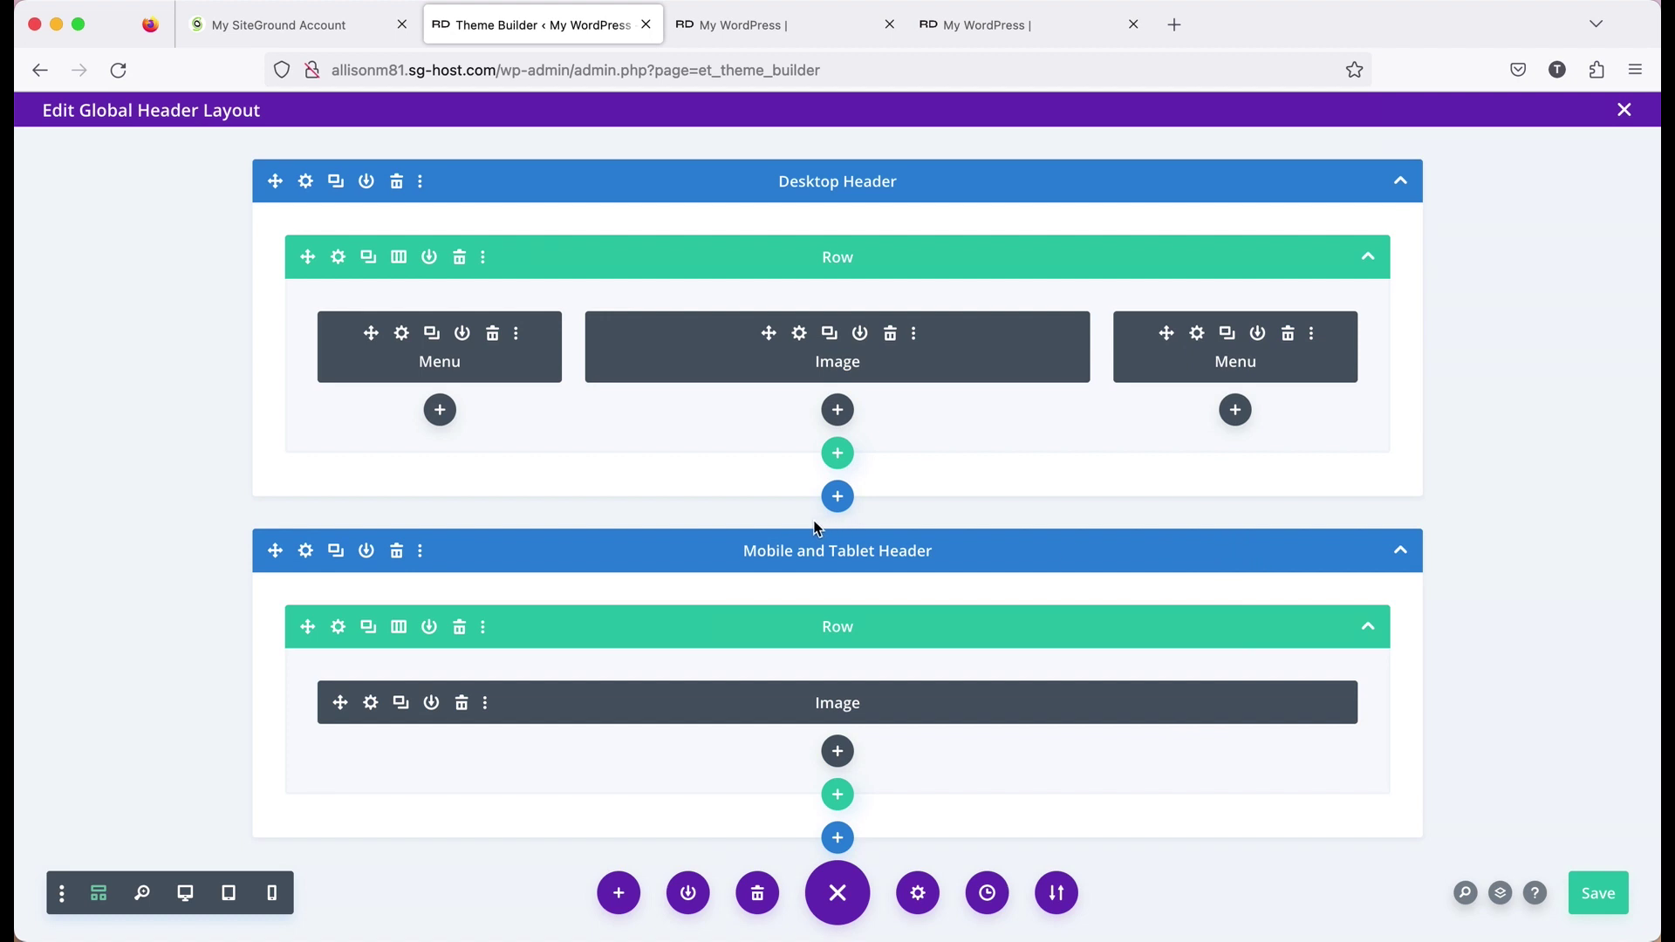
# Copy the Dropdown Menu styles of the Desktop Header's first Menu module onto the row's second Menu module
pyautogui.click(403, 337)
pyautogui.click(1235, 310)
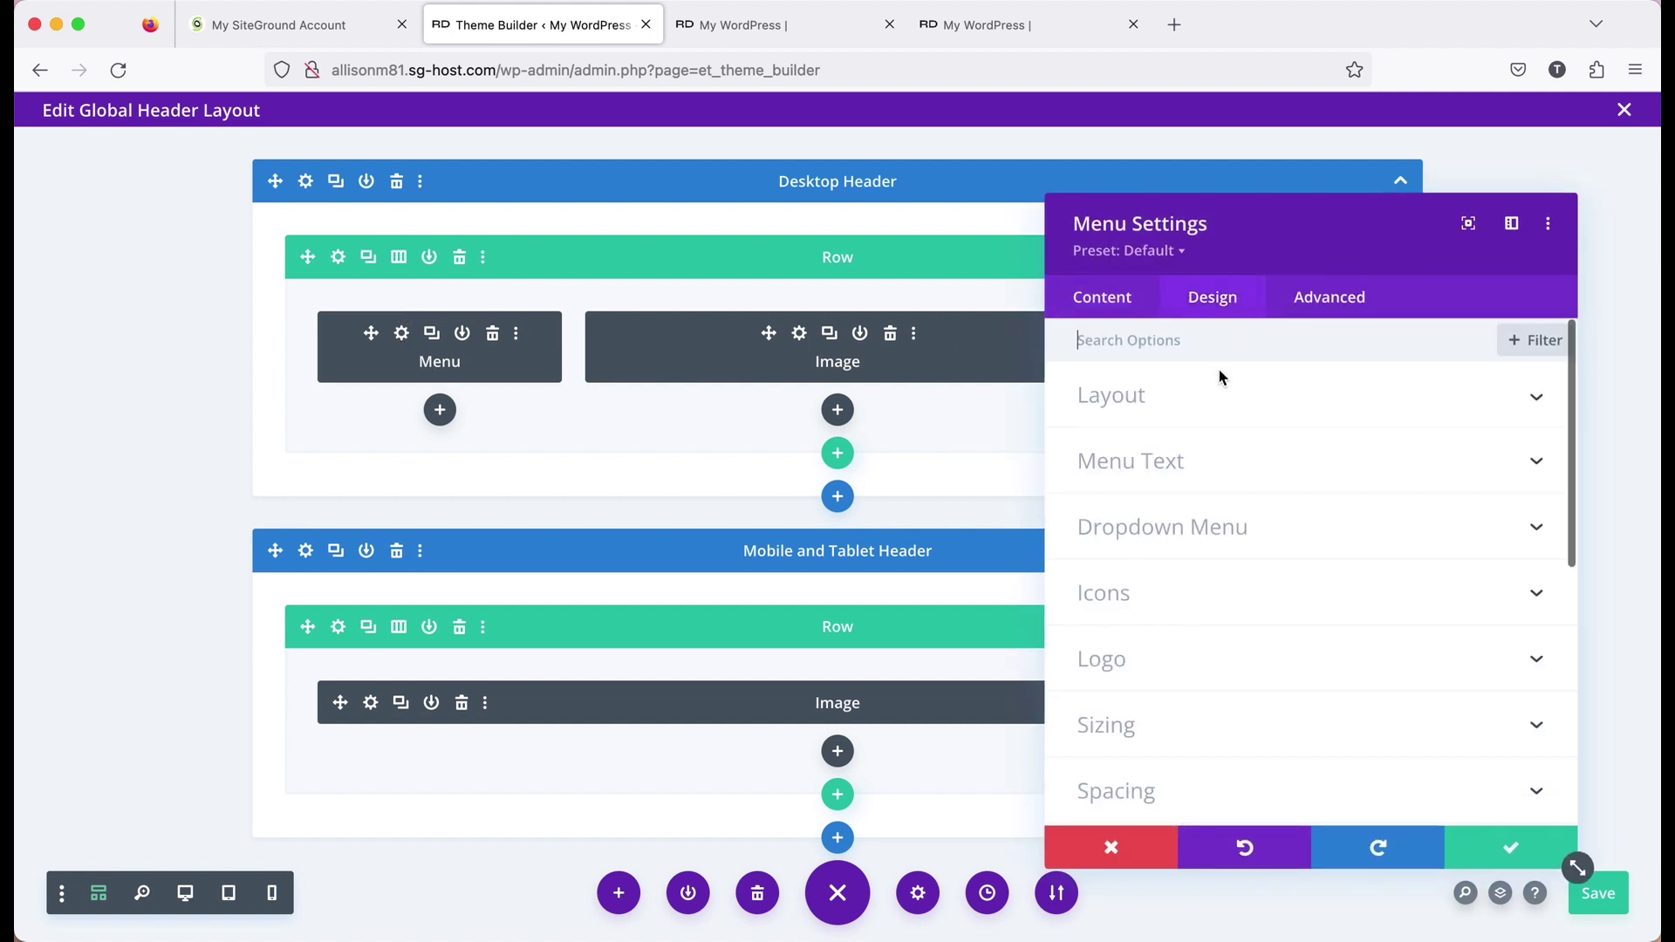
pyautogui.click(1184, 540)
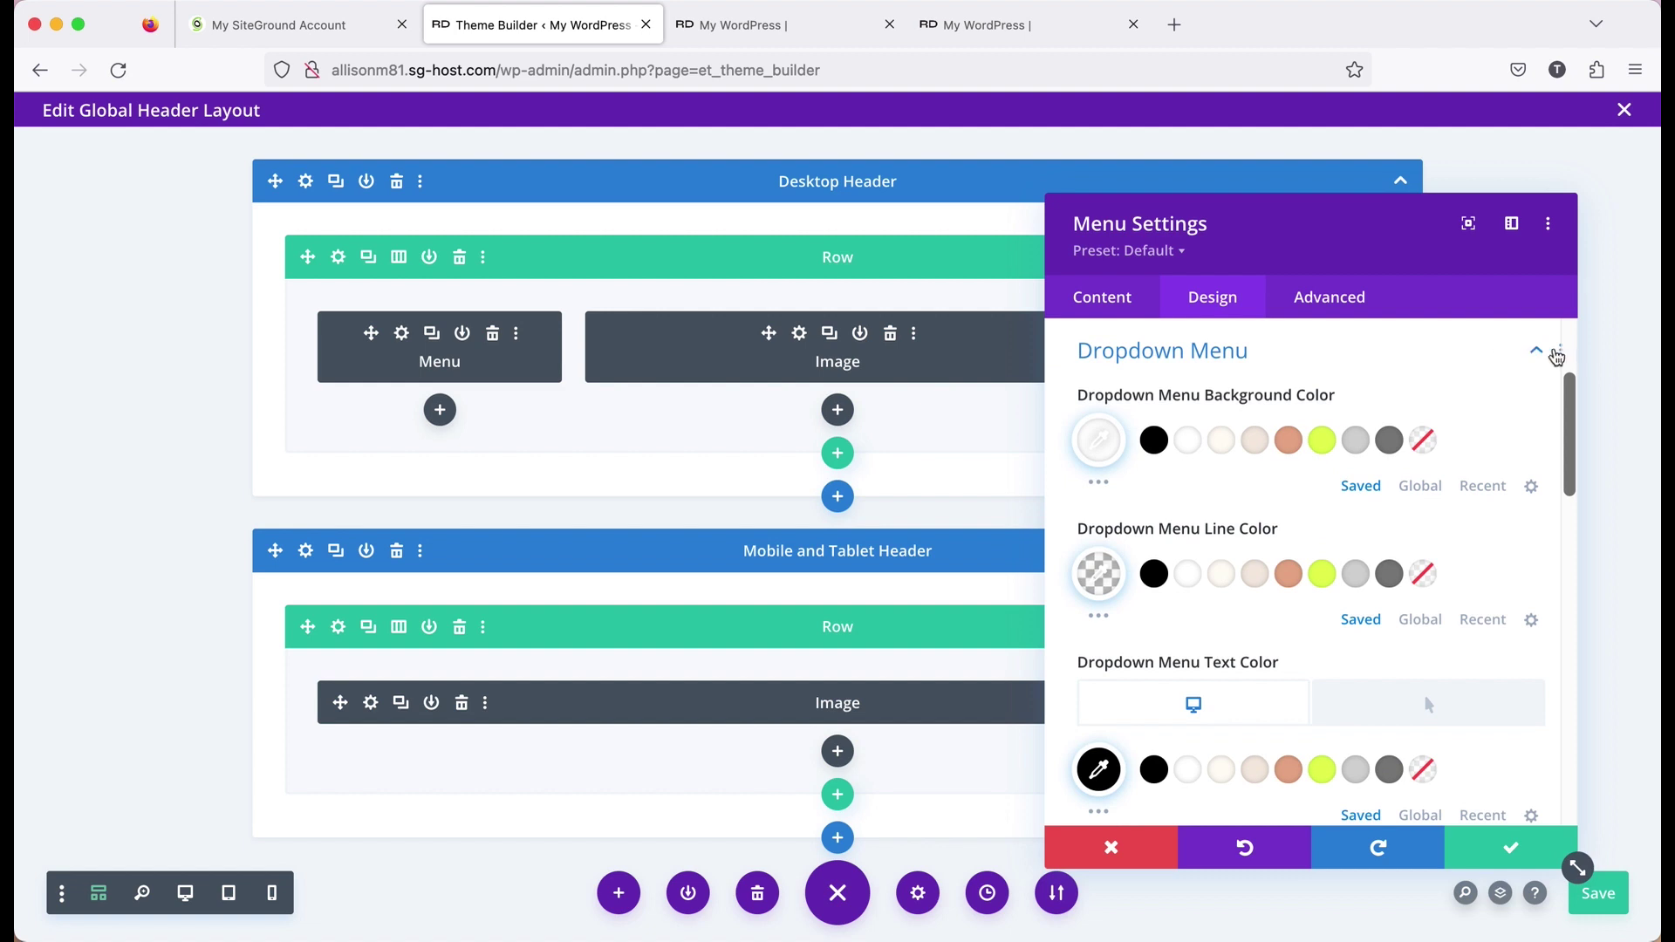
pyautogui.click(1562, 358)
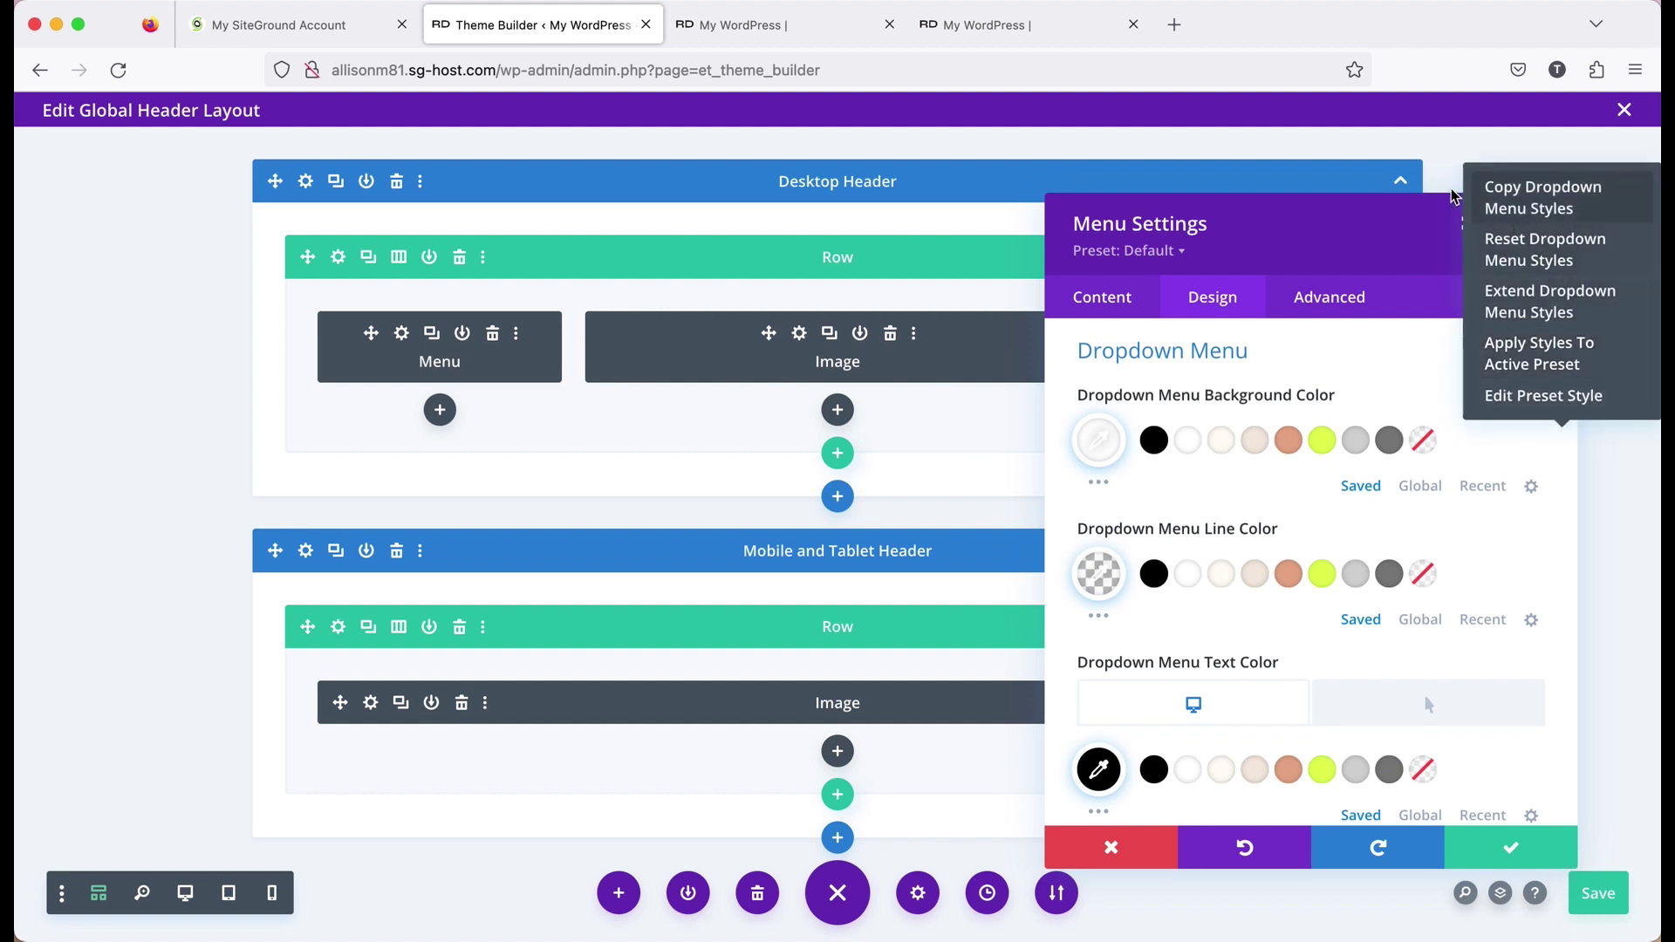
pyautogui.click(1525, 203)
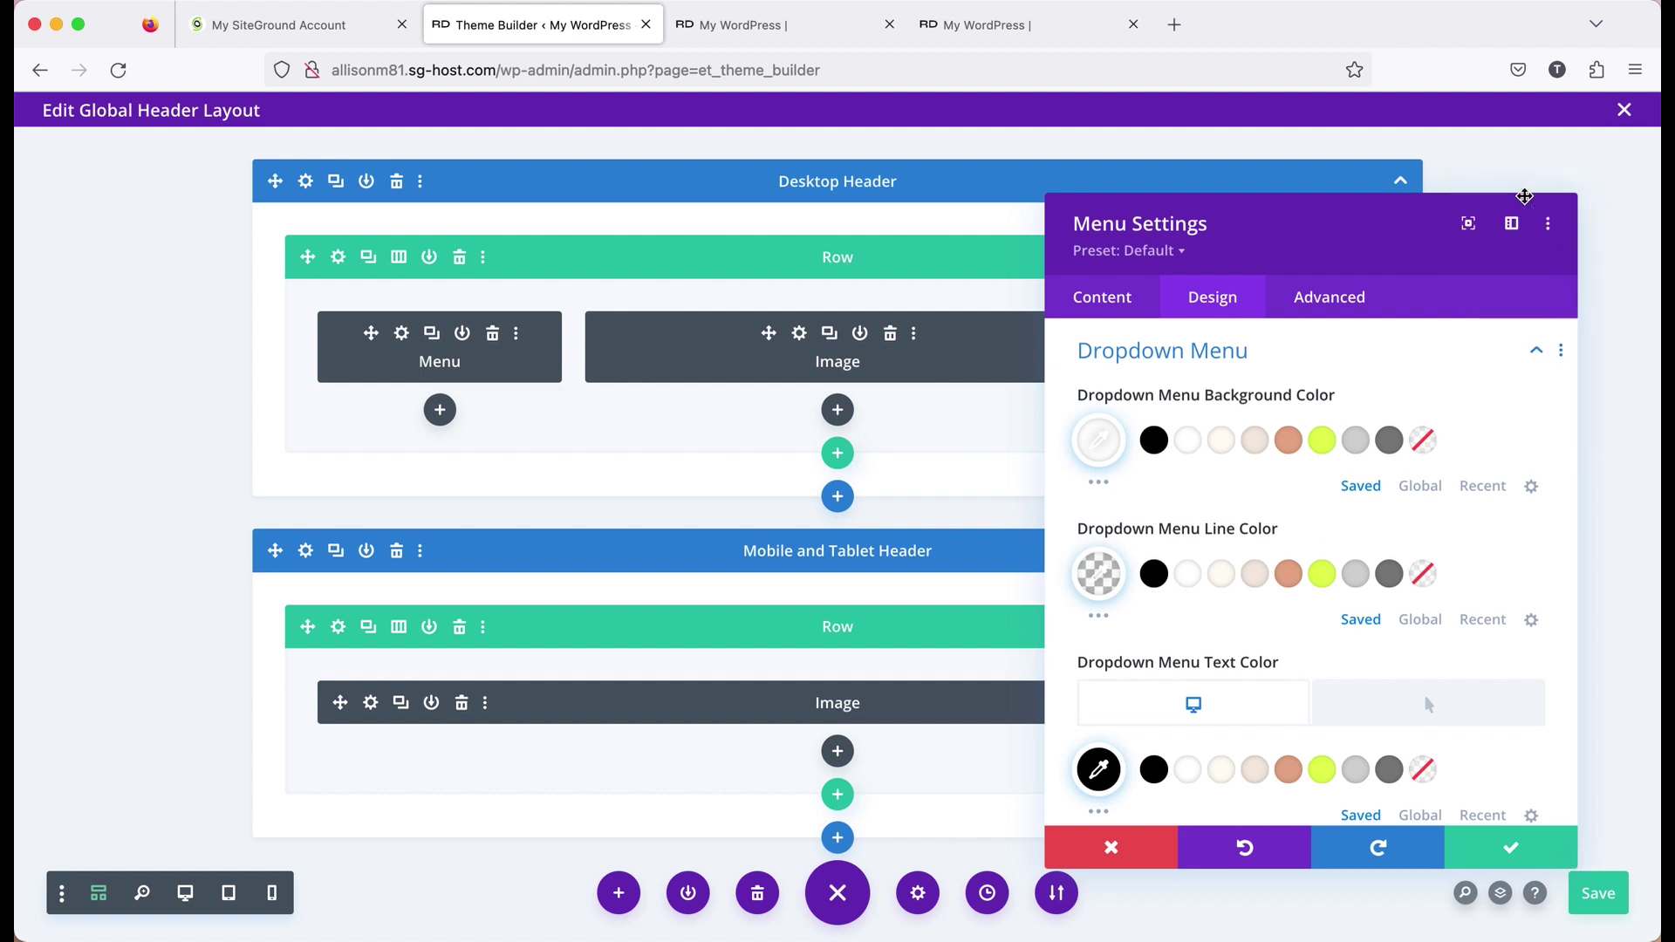
pyautogui.click(1132, 852)
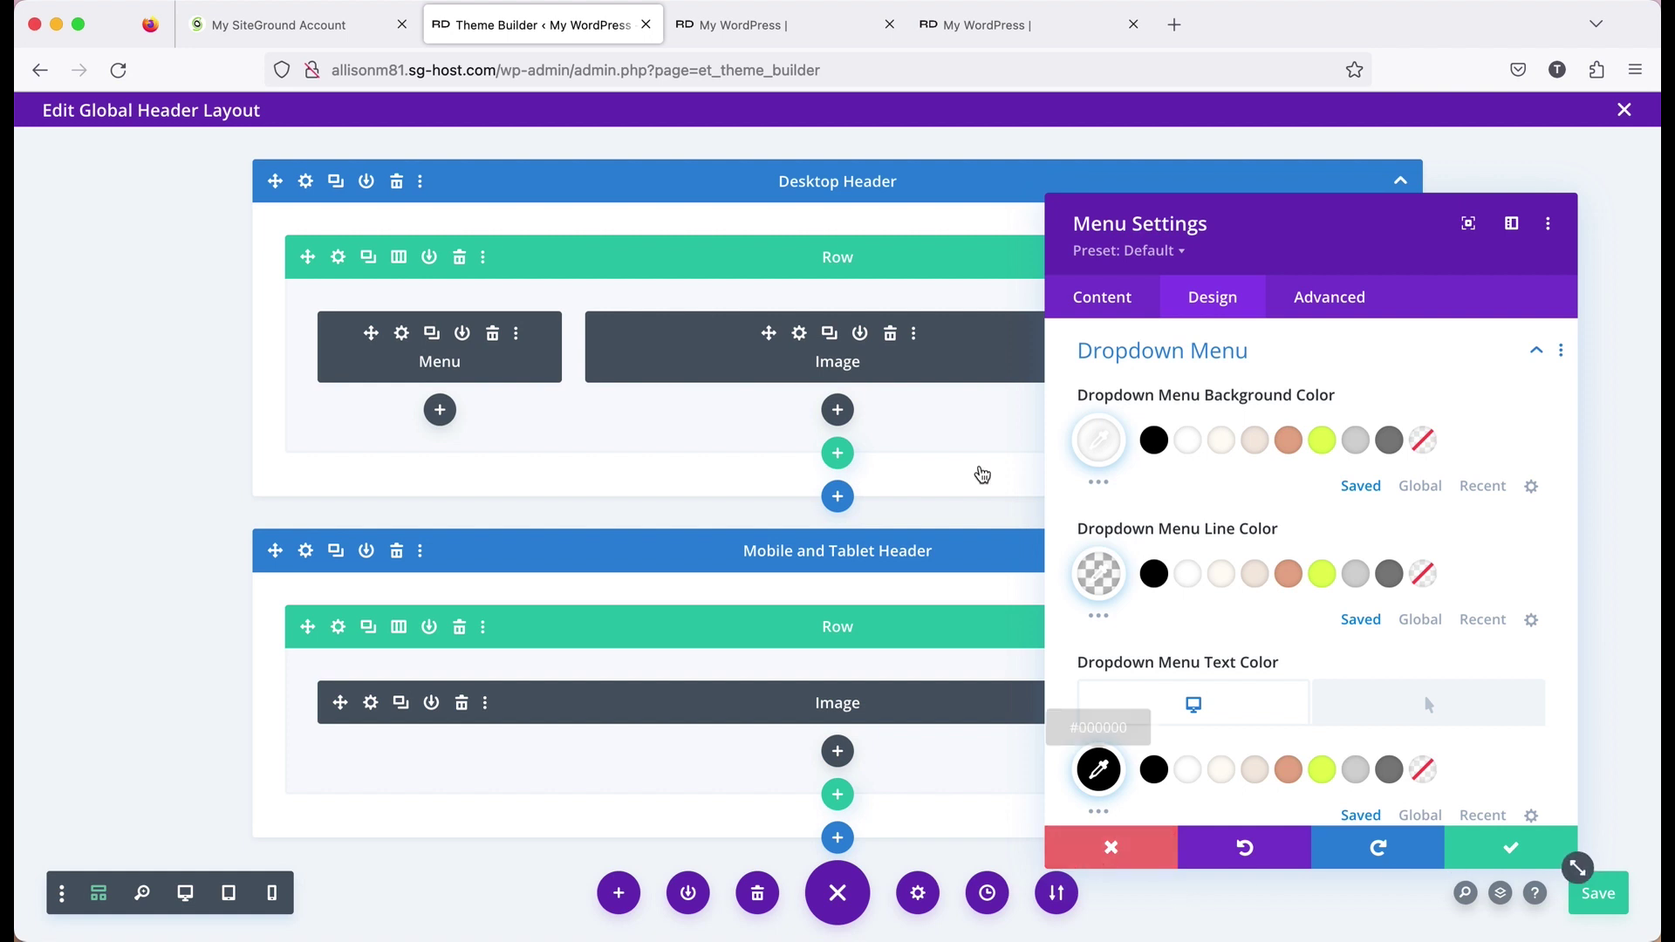
pyautogui.click(1311, 337)
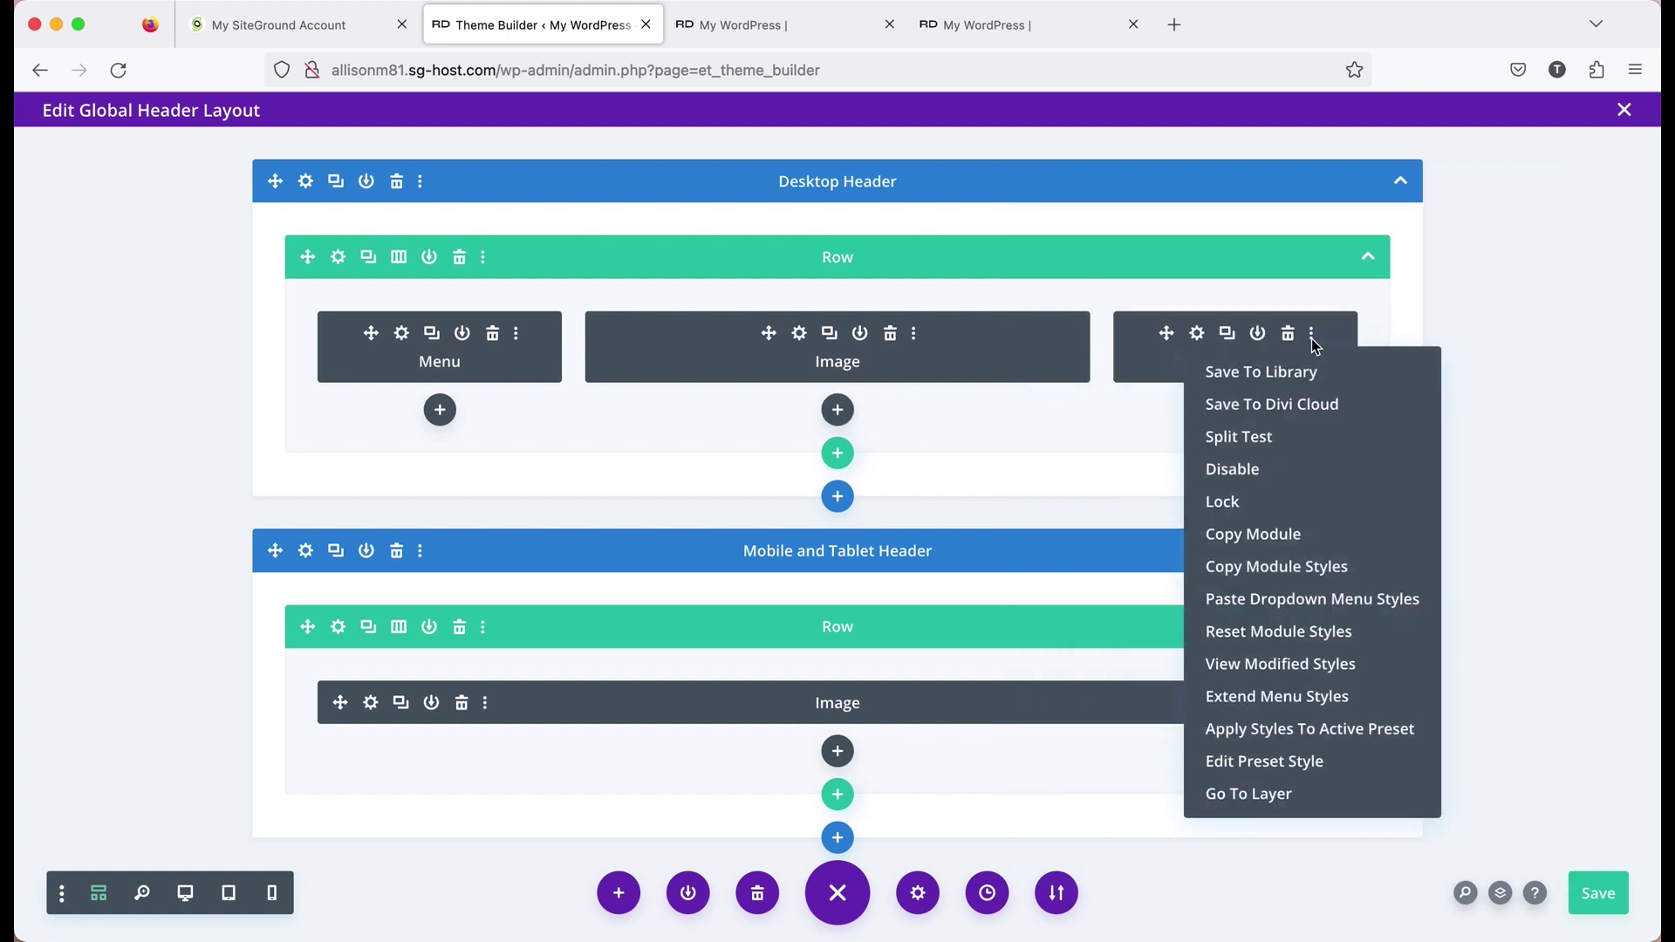
pyautogui.click(1314, 608)
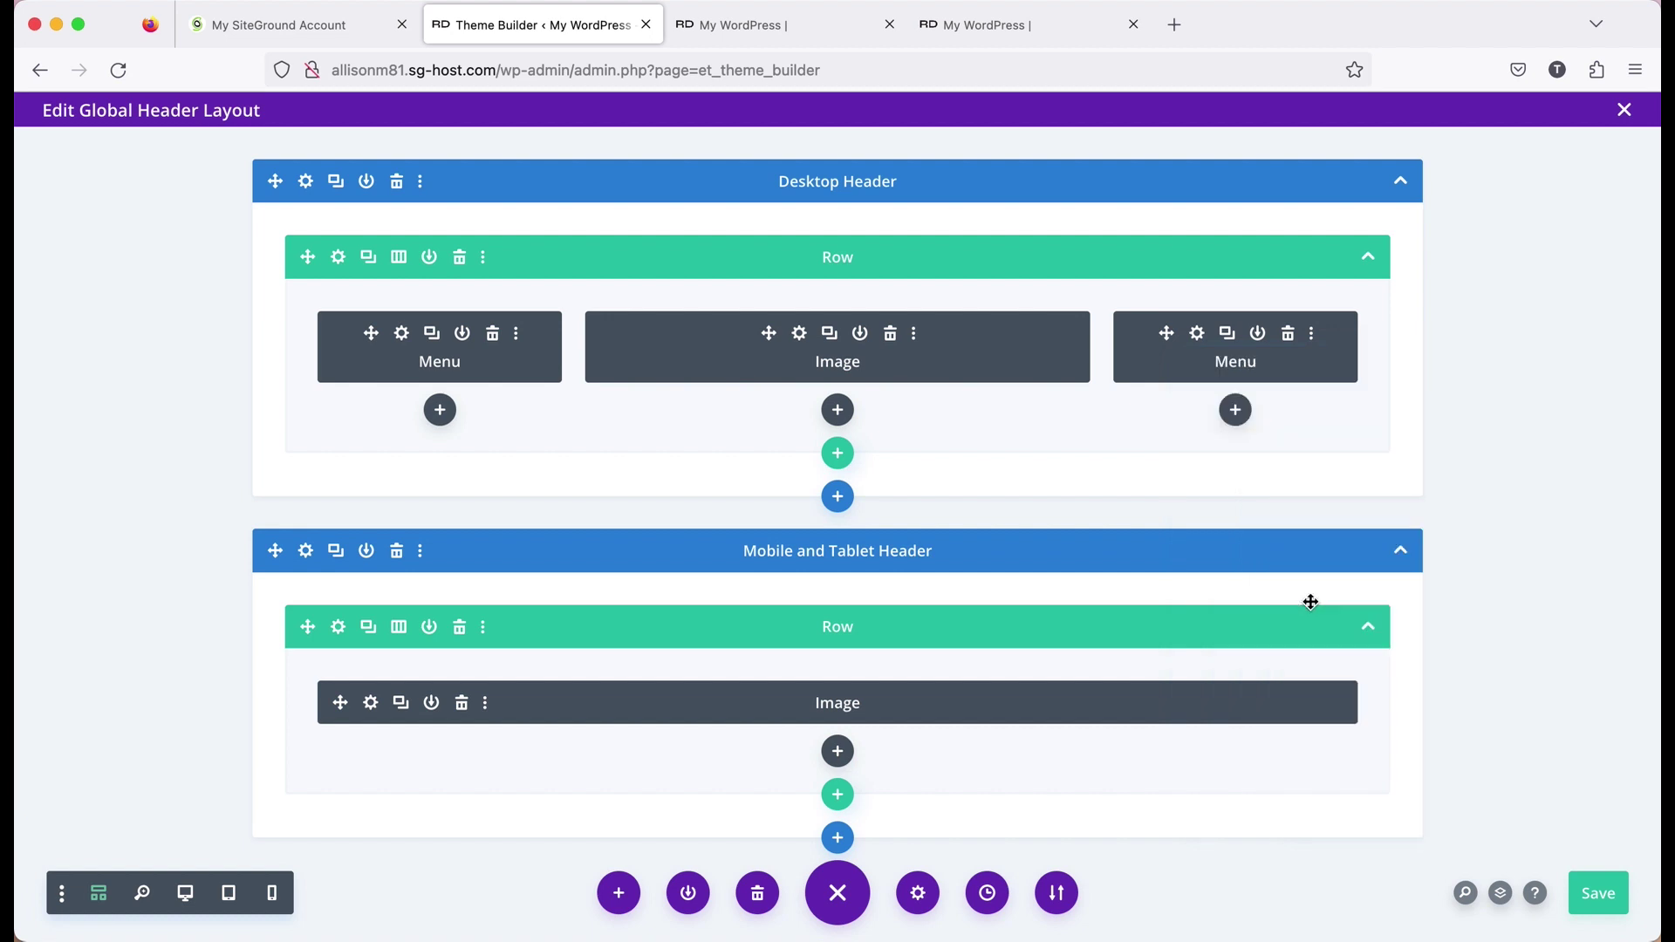
# Return the header to desktop view, reload the live homepage and examine the hover styling of the Projects, About and Services menus
pyautogui.click(187, 896)
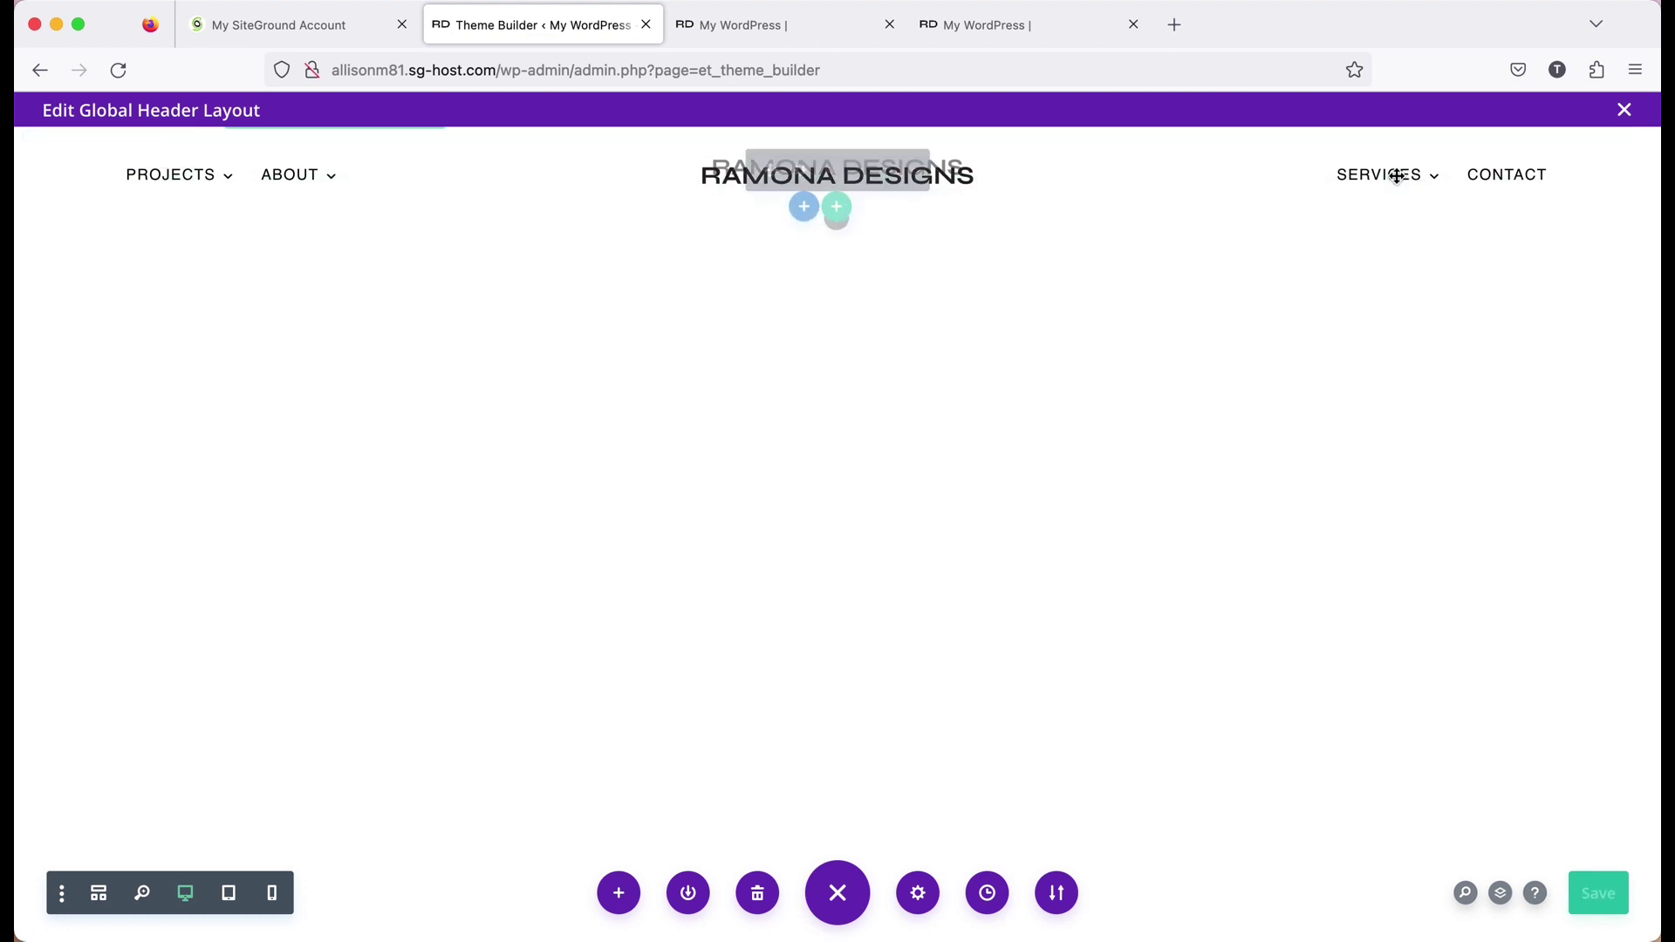
pyautogui.click(756, 35)
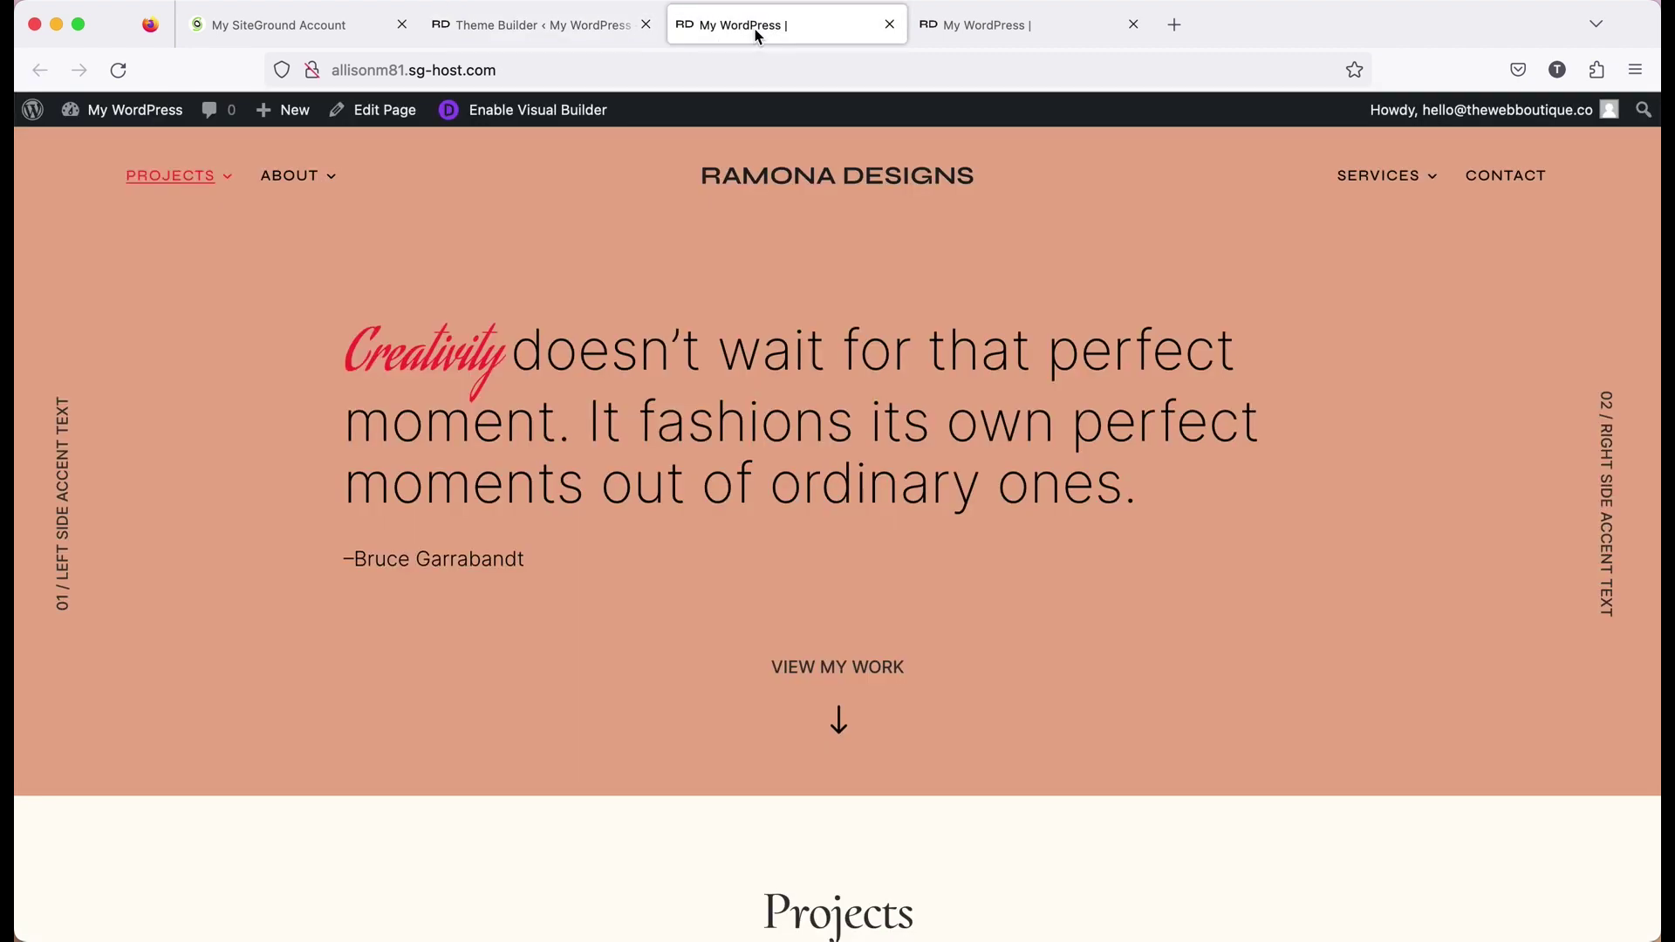
pyautogui.click(131, 72)
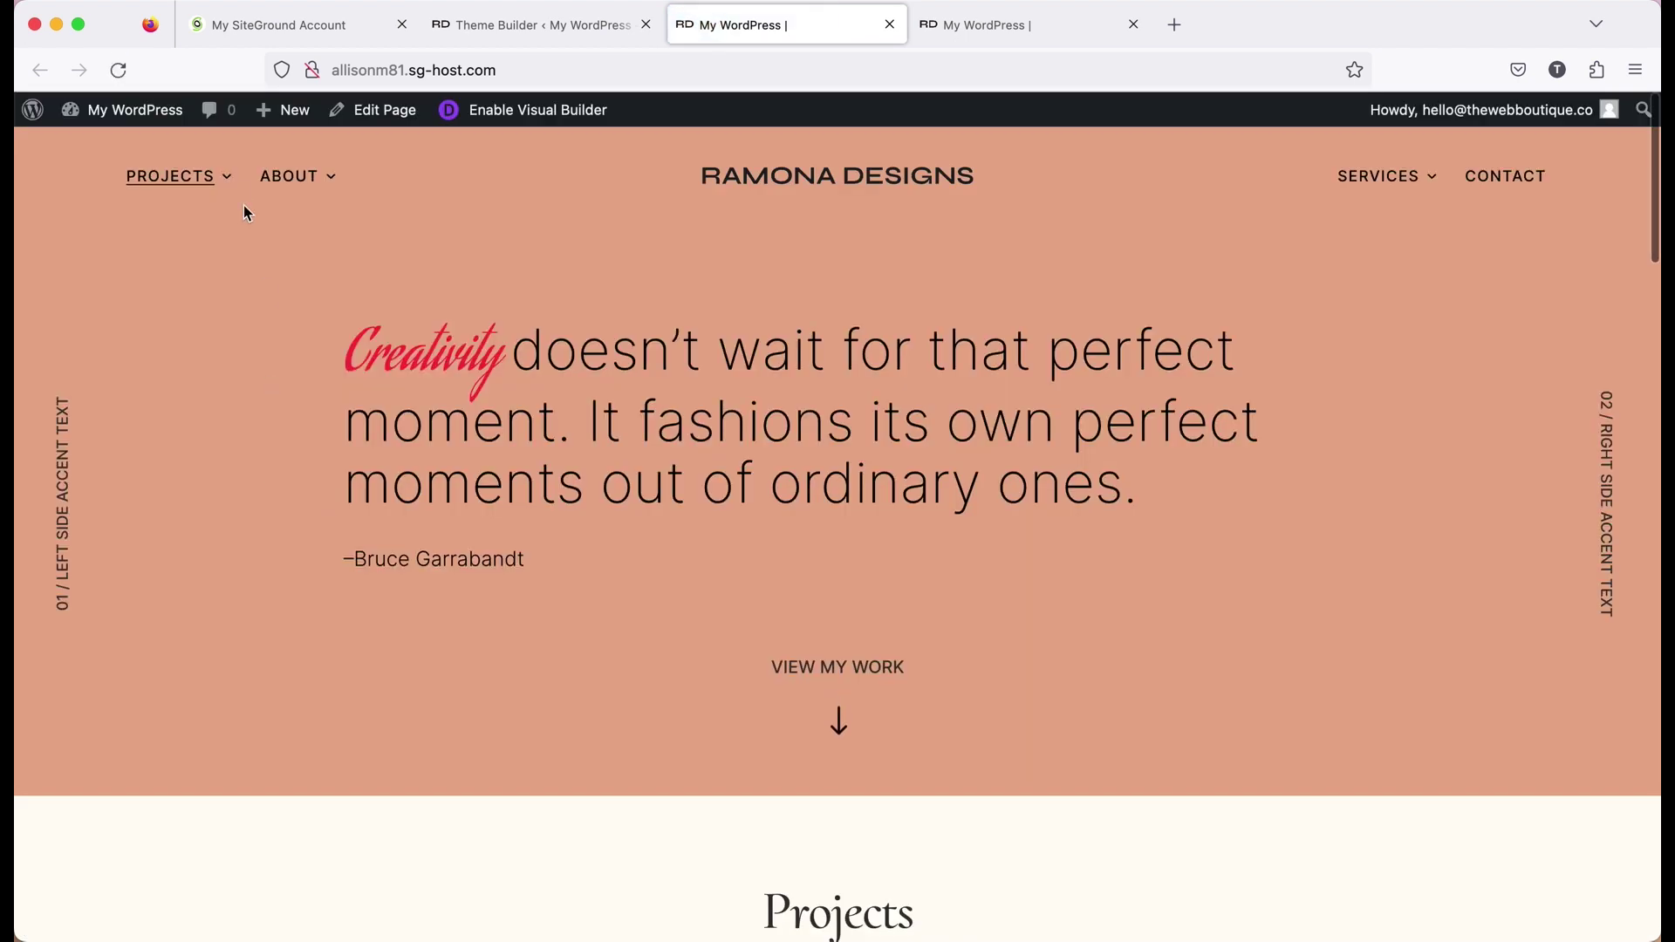
pyautogui.moveTo(209, 179)
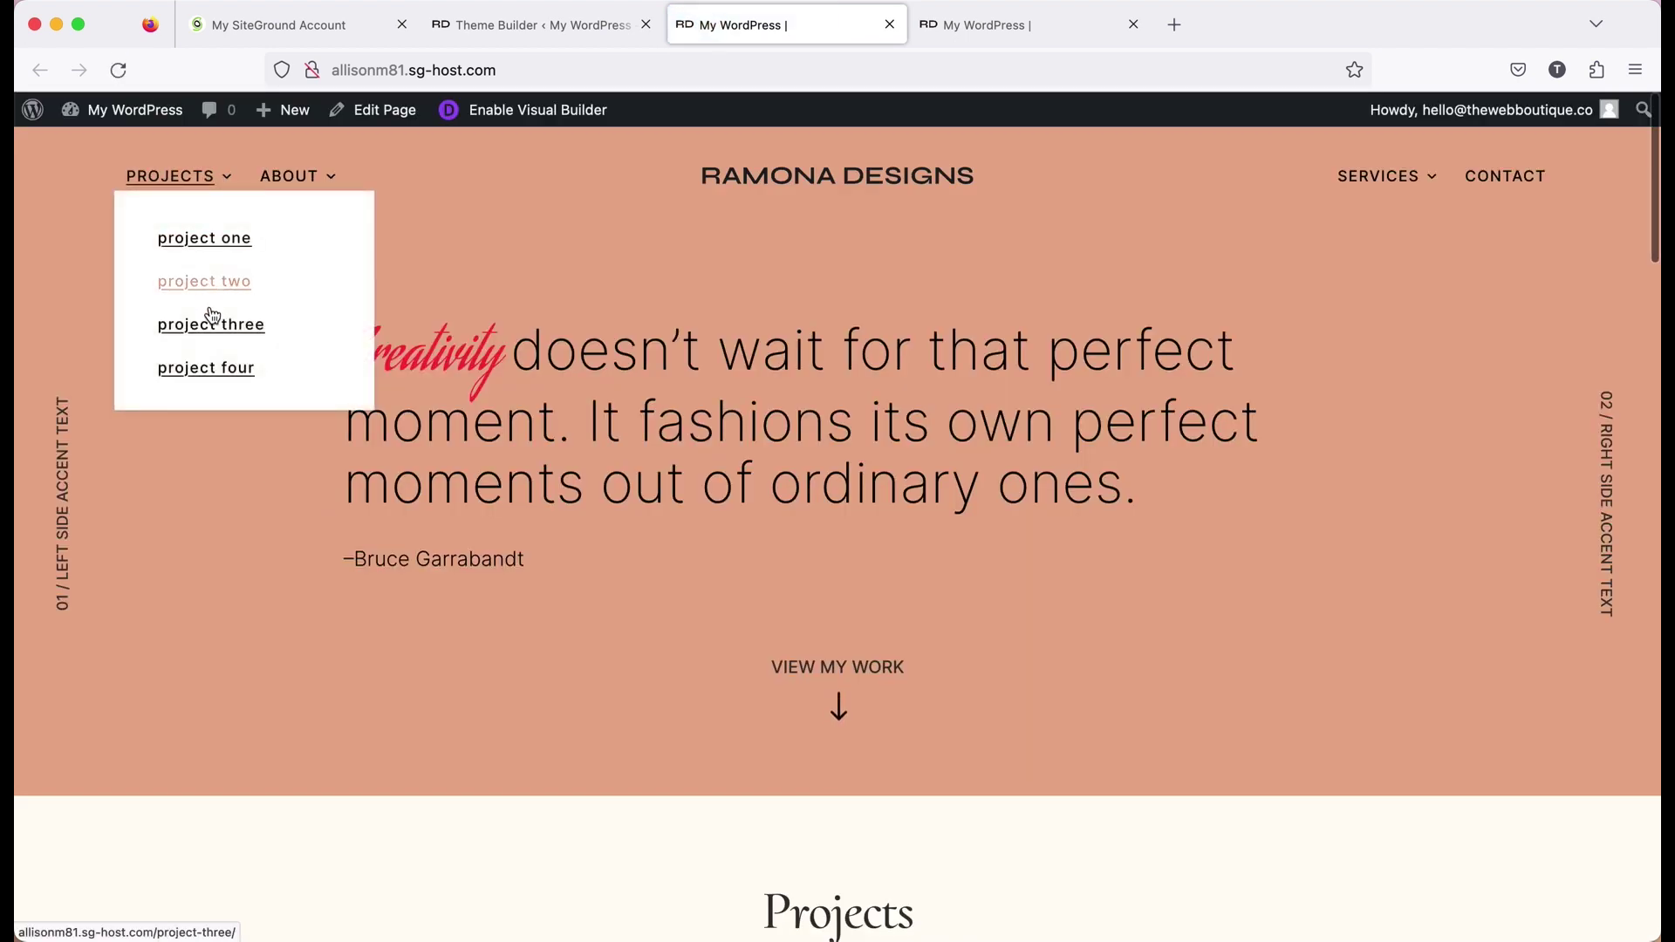
pyautogui.moveTo(279, 181)
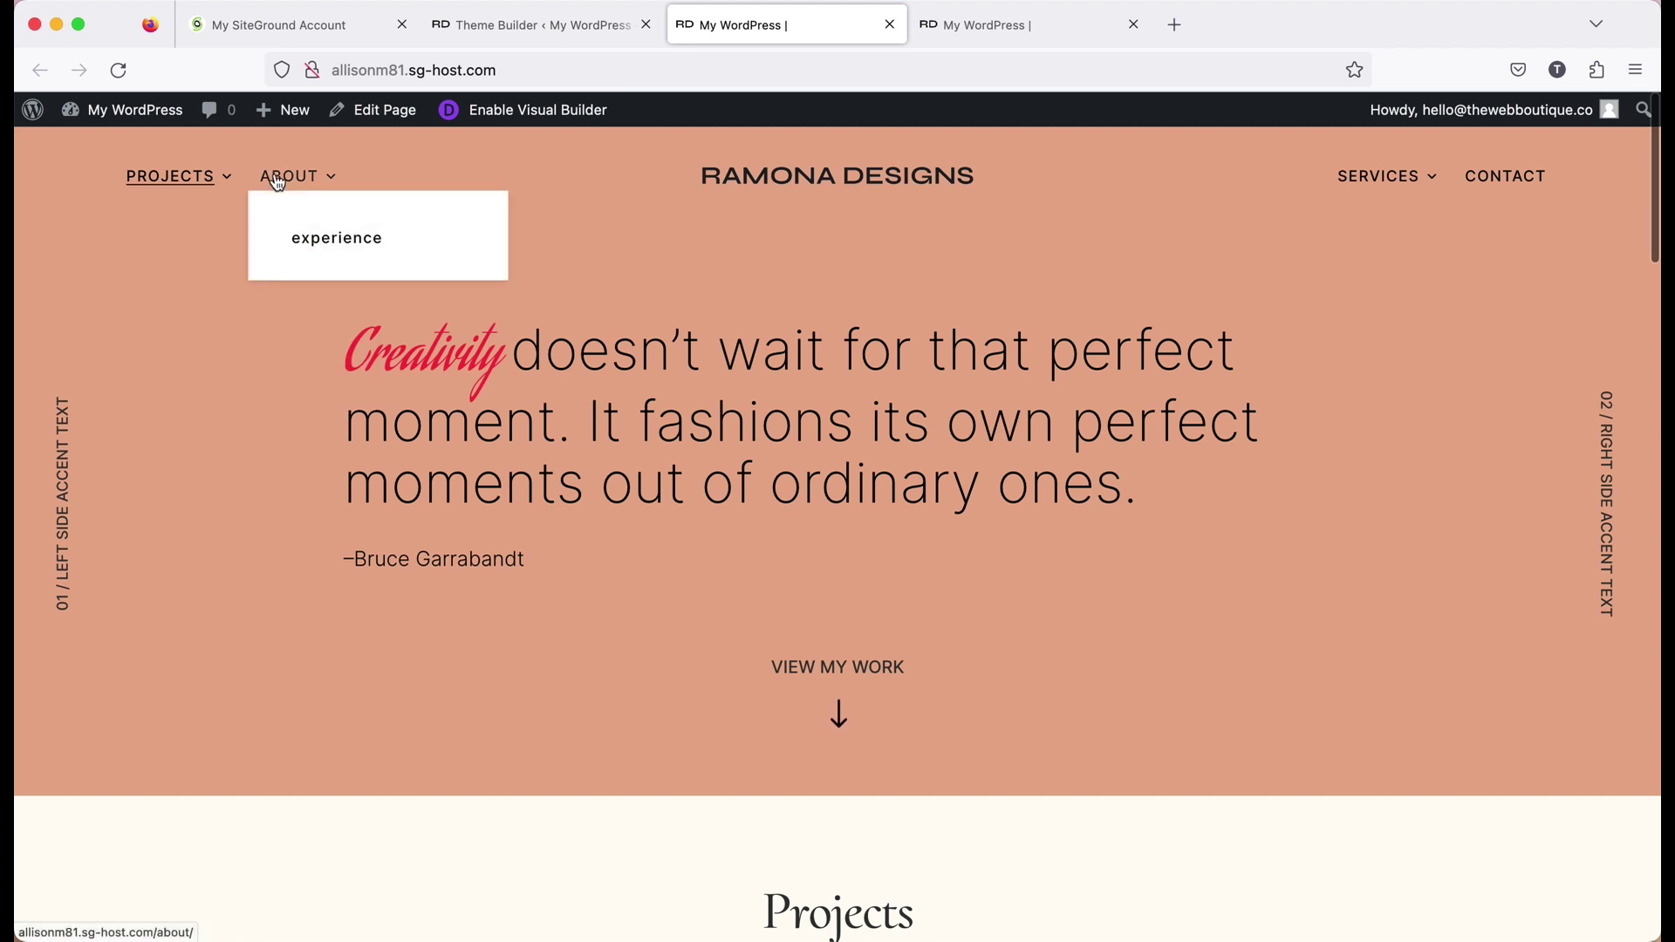
pyautogui.moveTo(1384, 176)
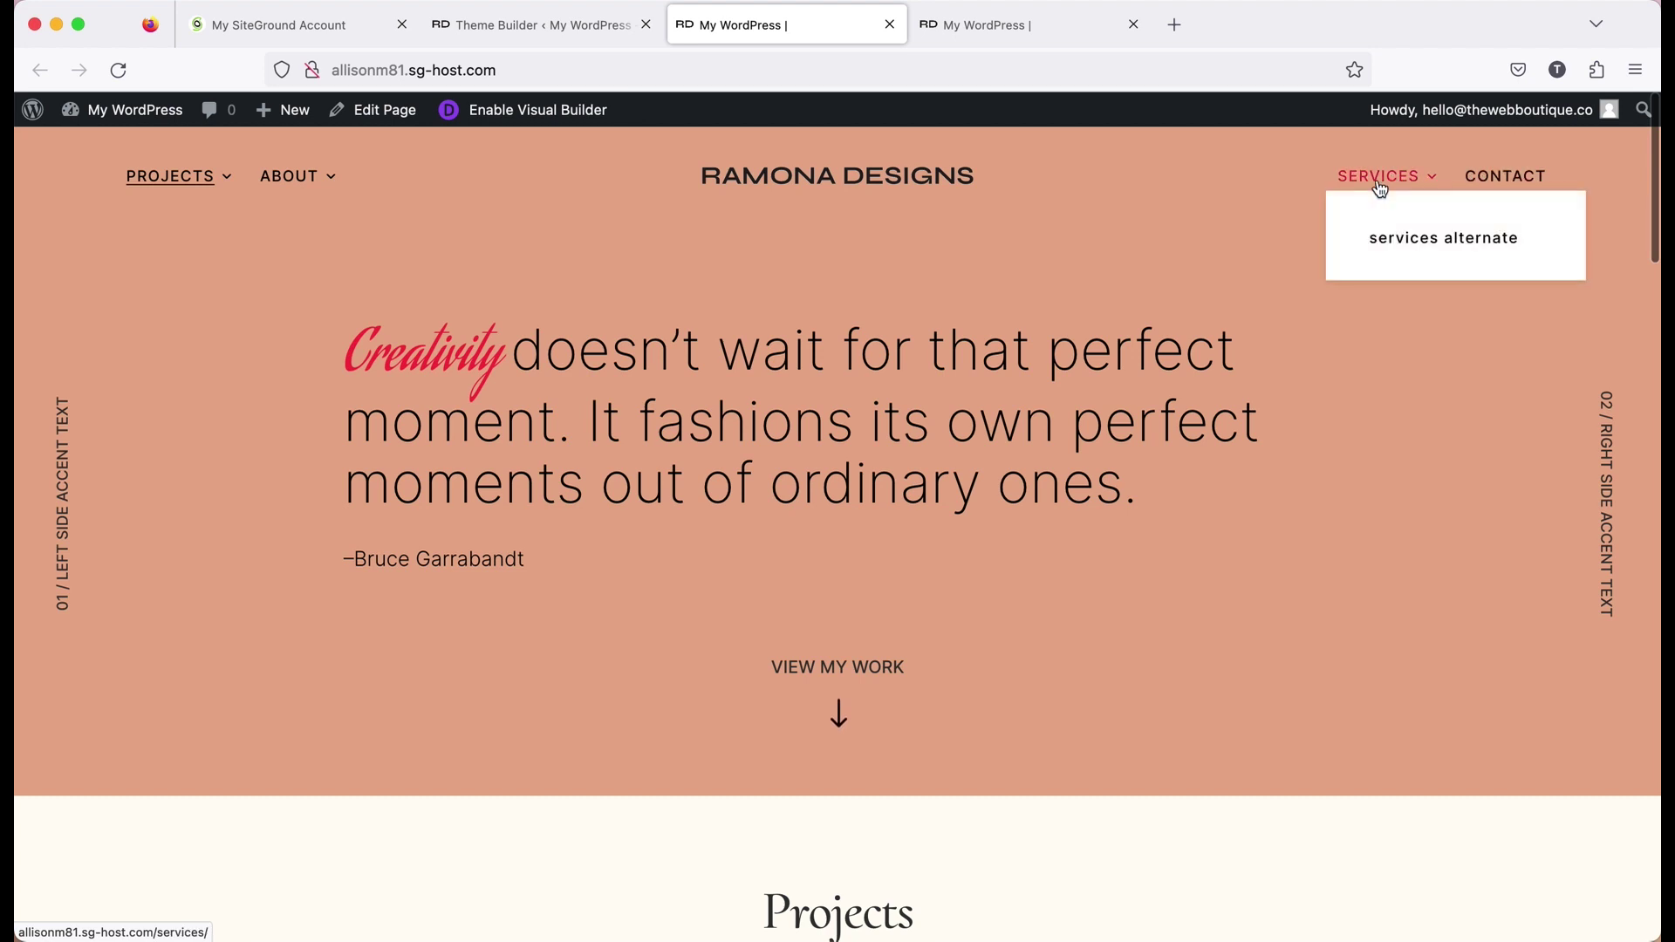
# Clear the hover color from the Menu Text Color of the Desktop Header row's second Menu module and keep the module changes
pyautogui.click(492, 33)
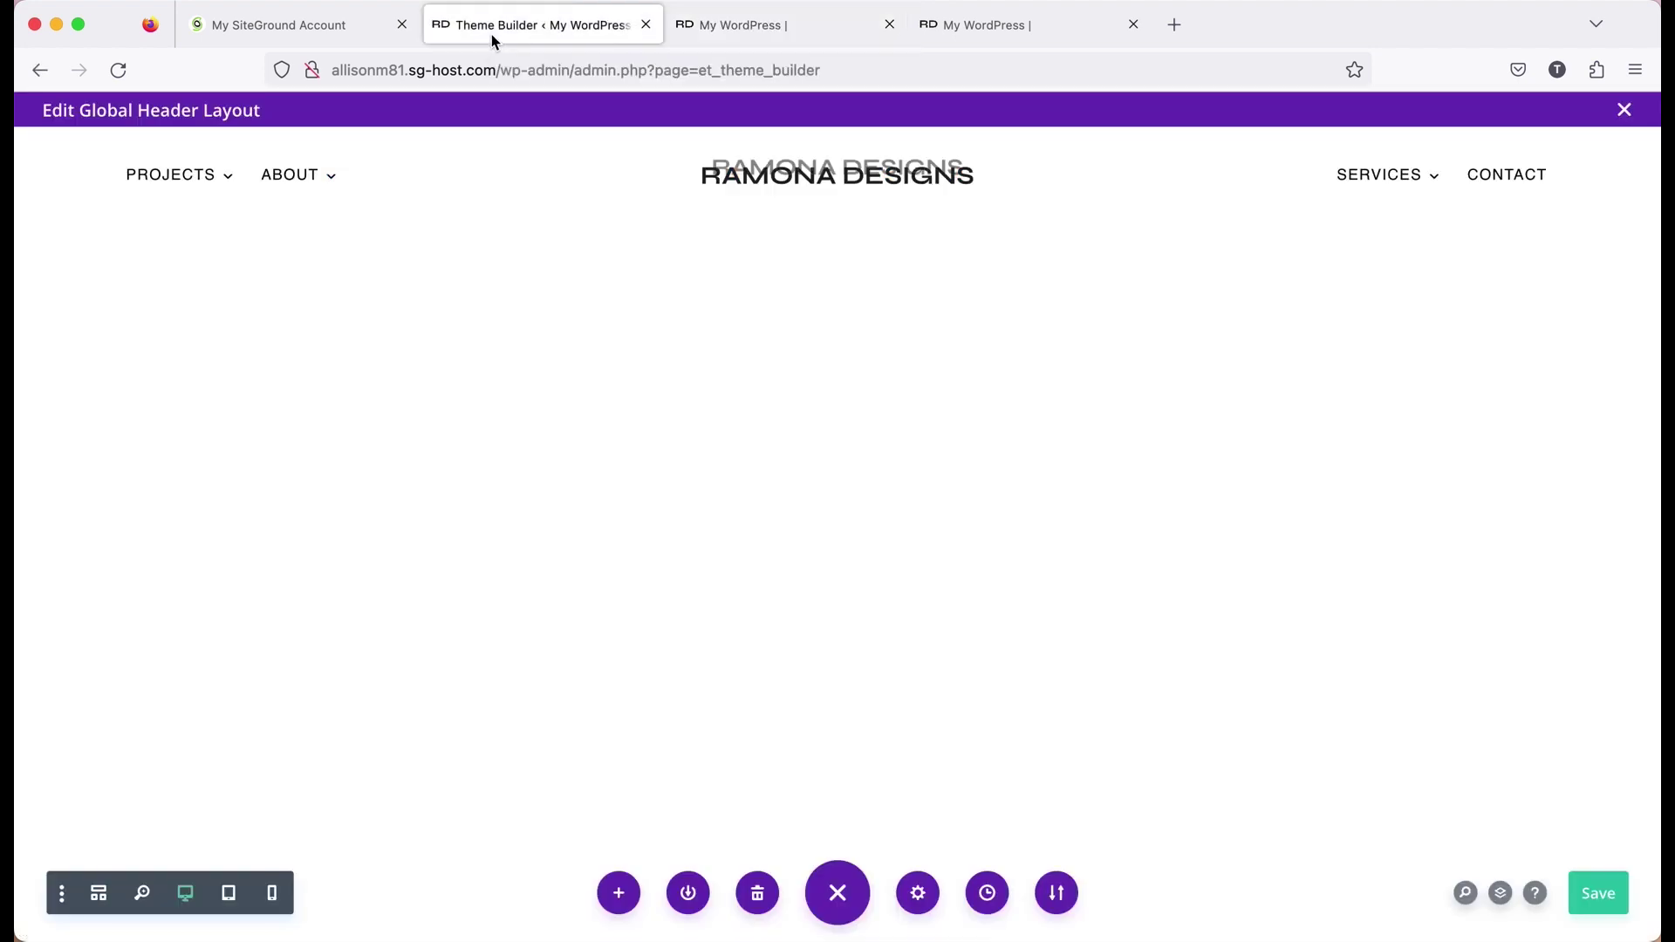
pyautogui.click(98, 893)
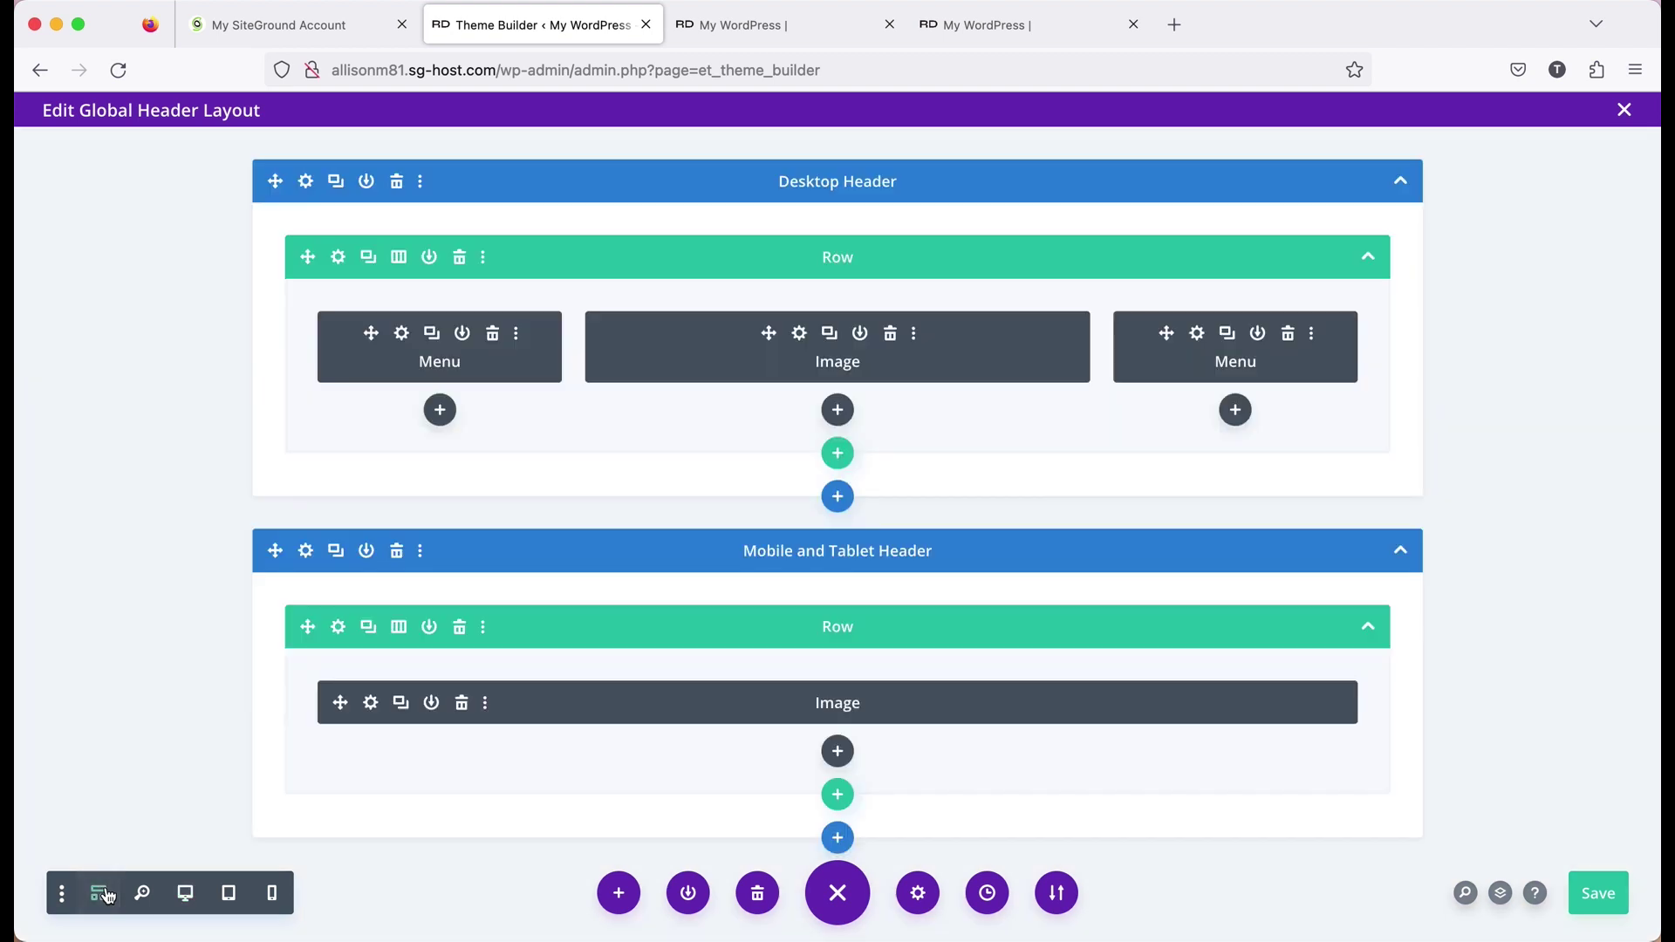
pyautogui.click(1197, 340)
pyautogui.click(1215, 305)
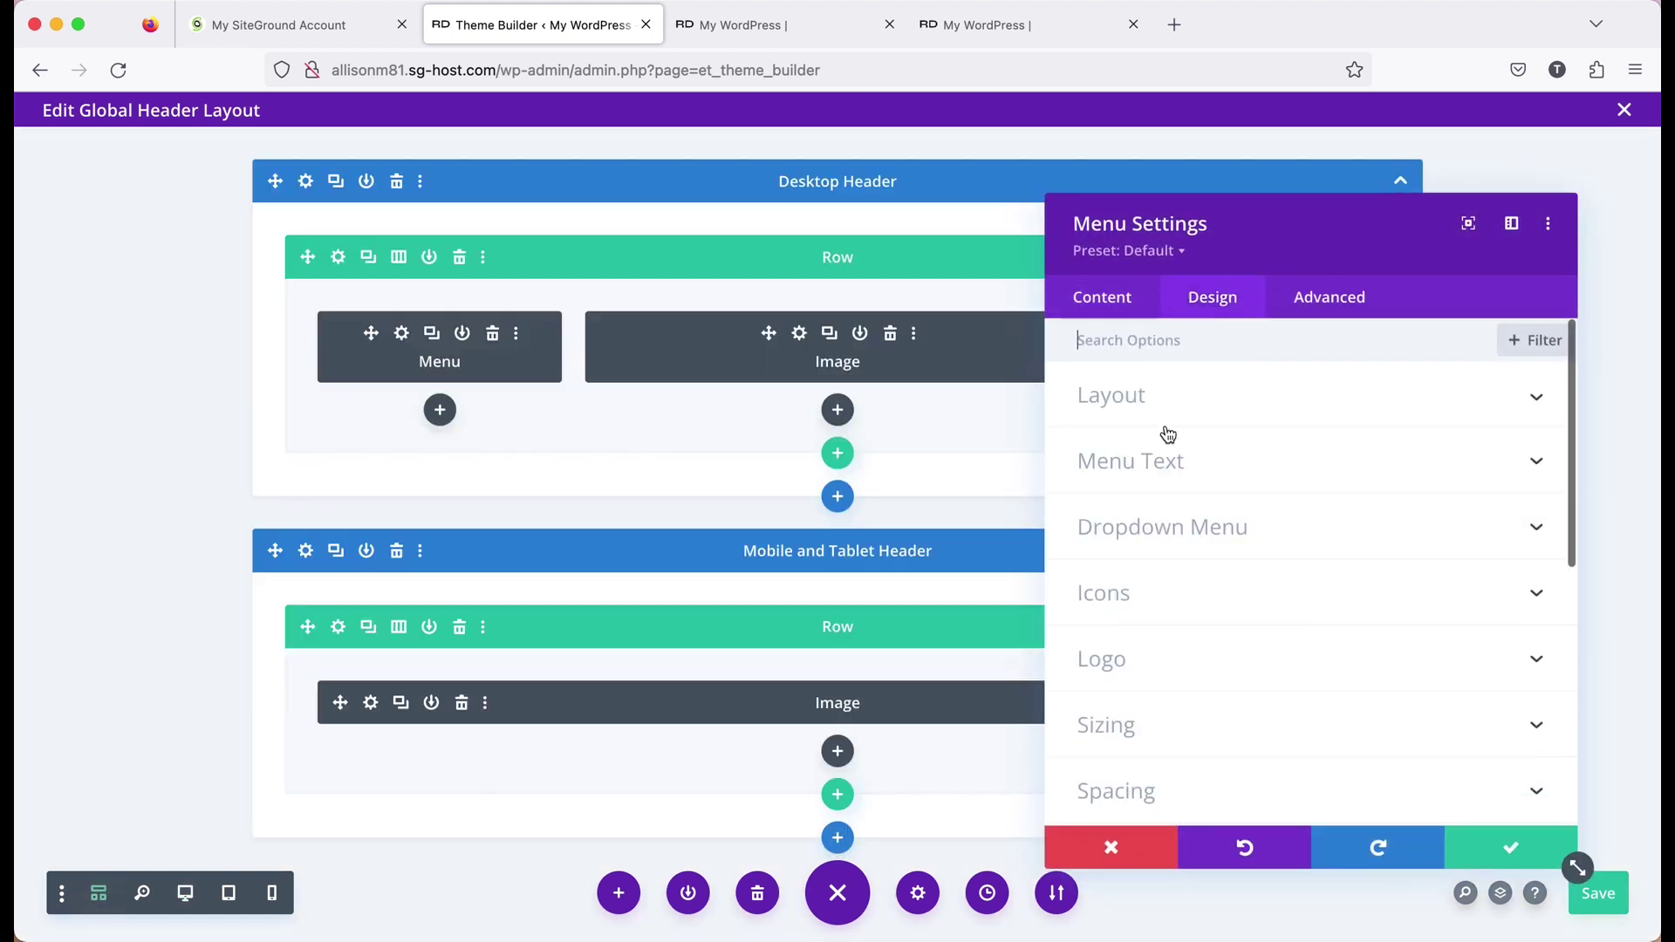
pyautogui.click(1168, 476)
pyautogui.scroll(-5, 1170, 477)
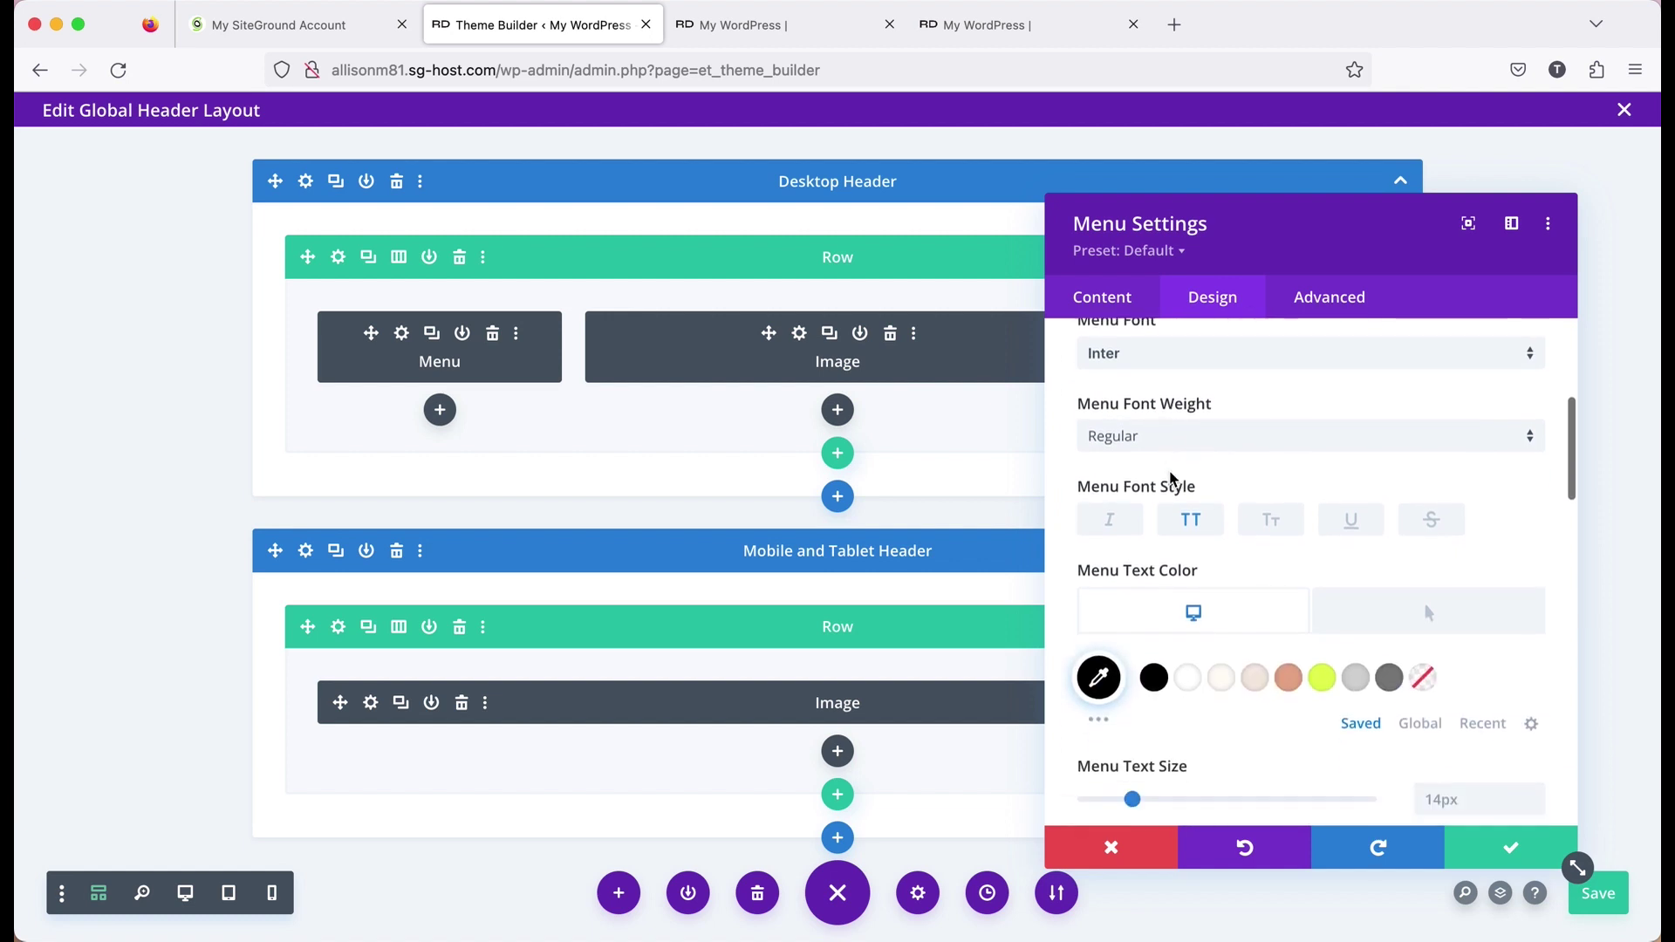
pyautogui.click(1279, 493)
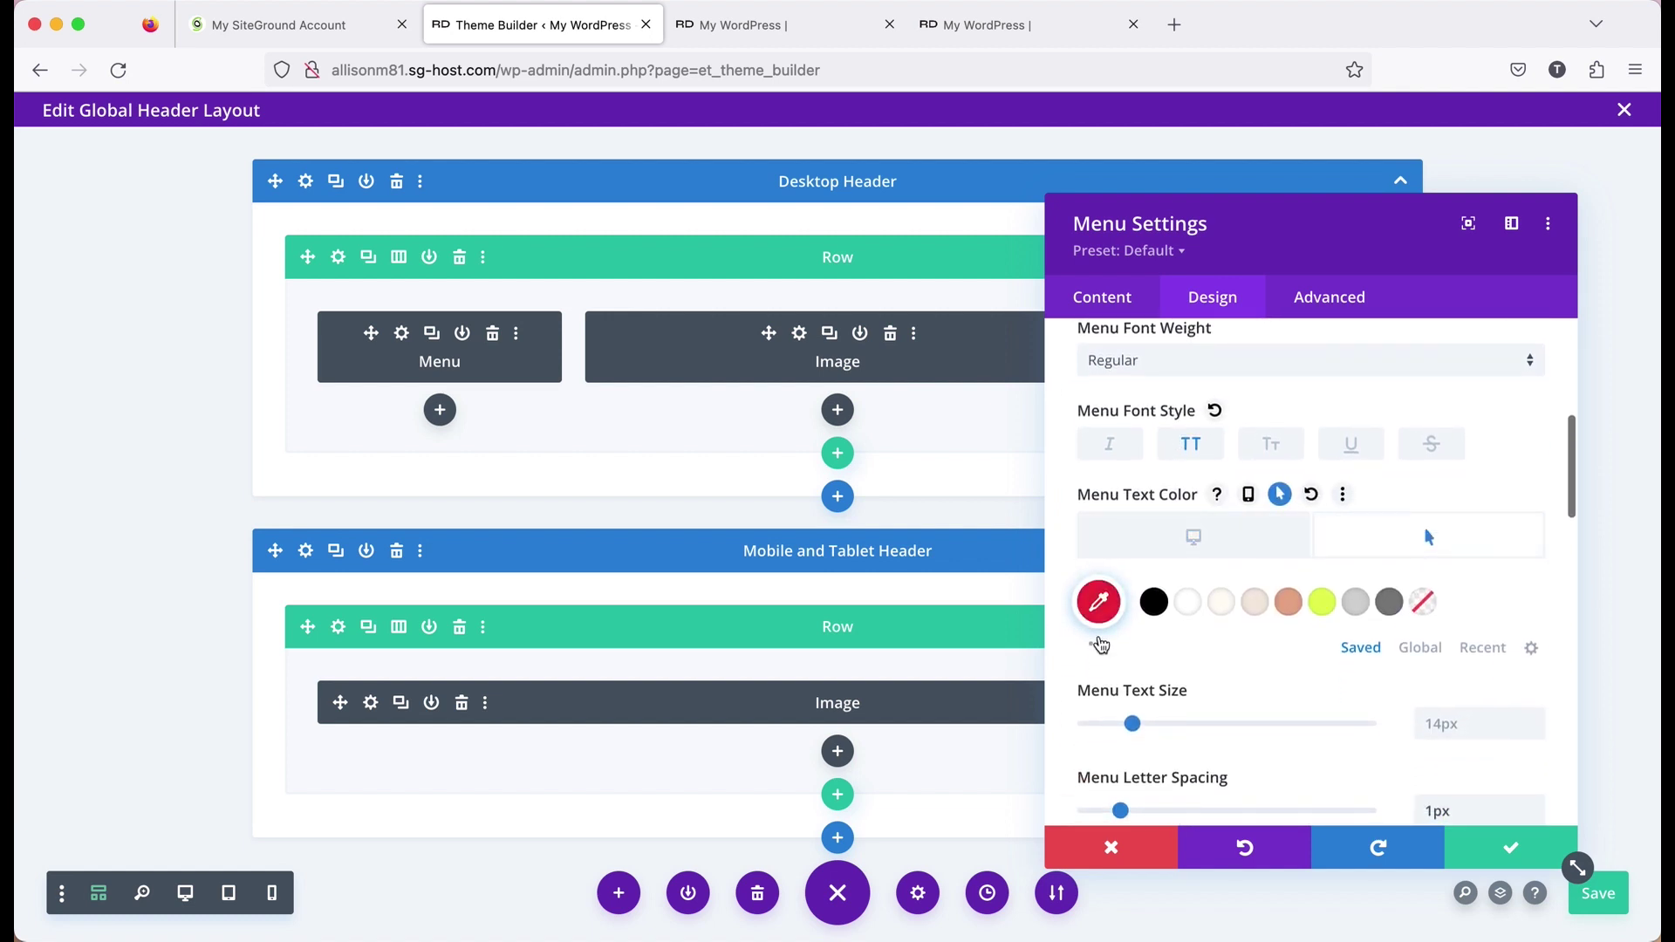
pyautogui.moveTo(1311, 498)
pyautogui.click(1311, 497)
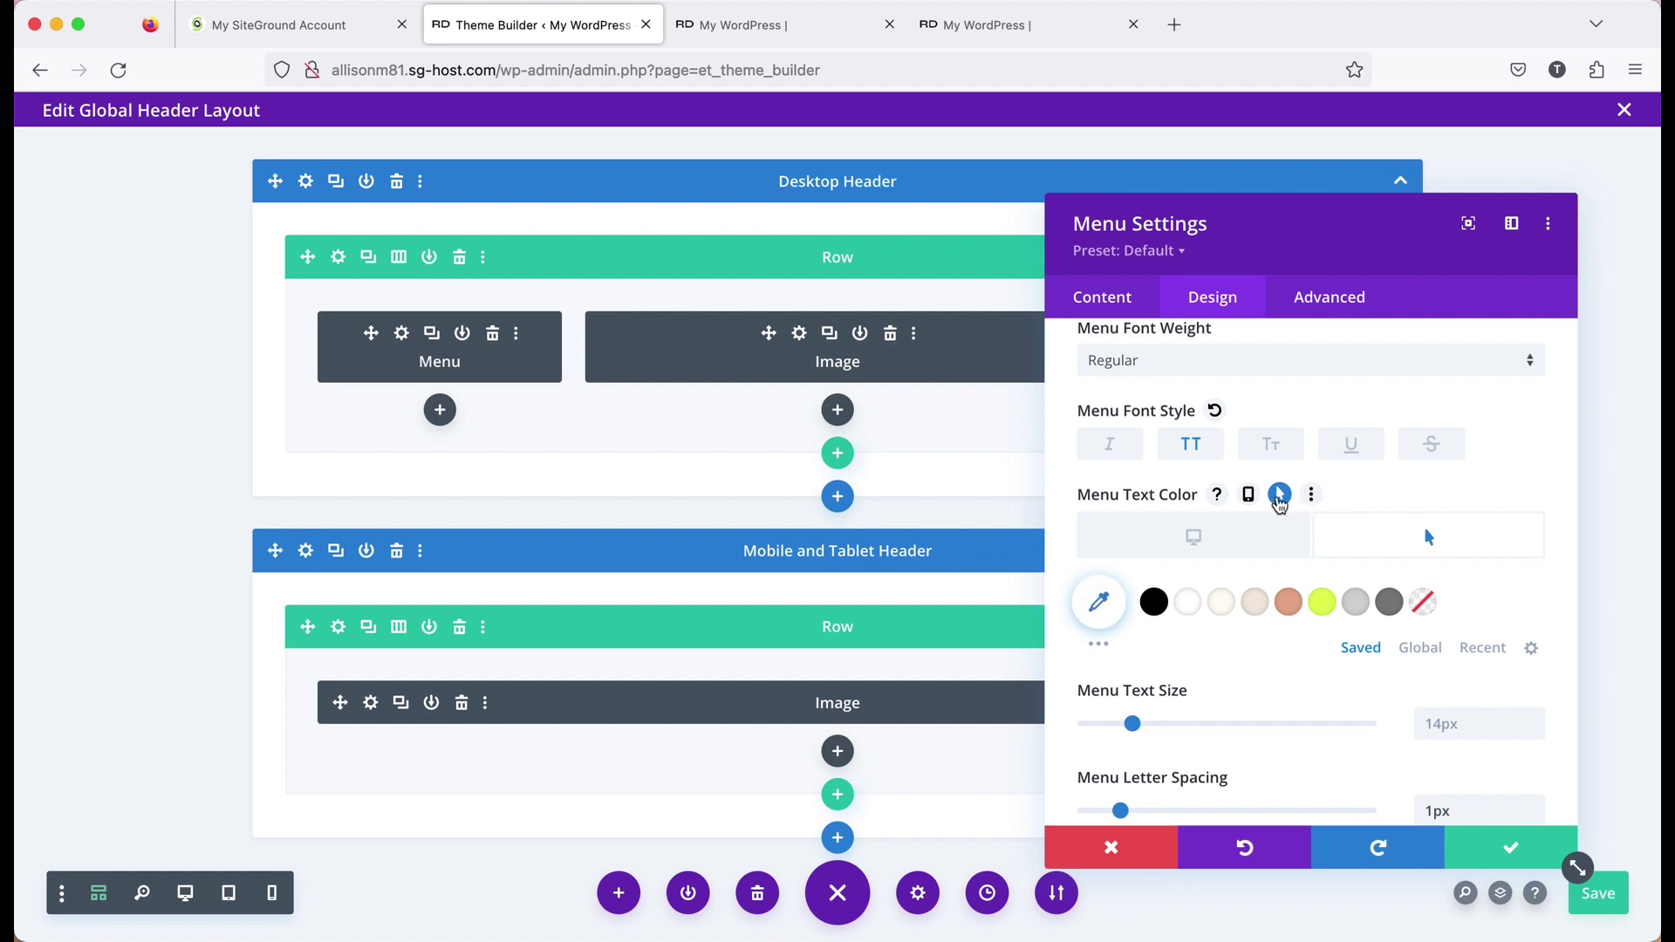
pyautogui.click(1279, 496)
pyautogui.scroll(-5, 1342, 546)
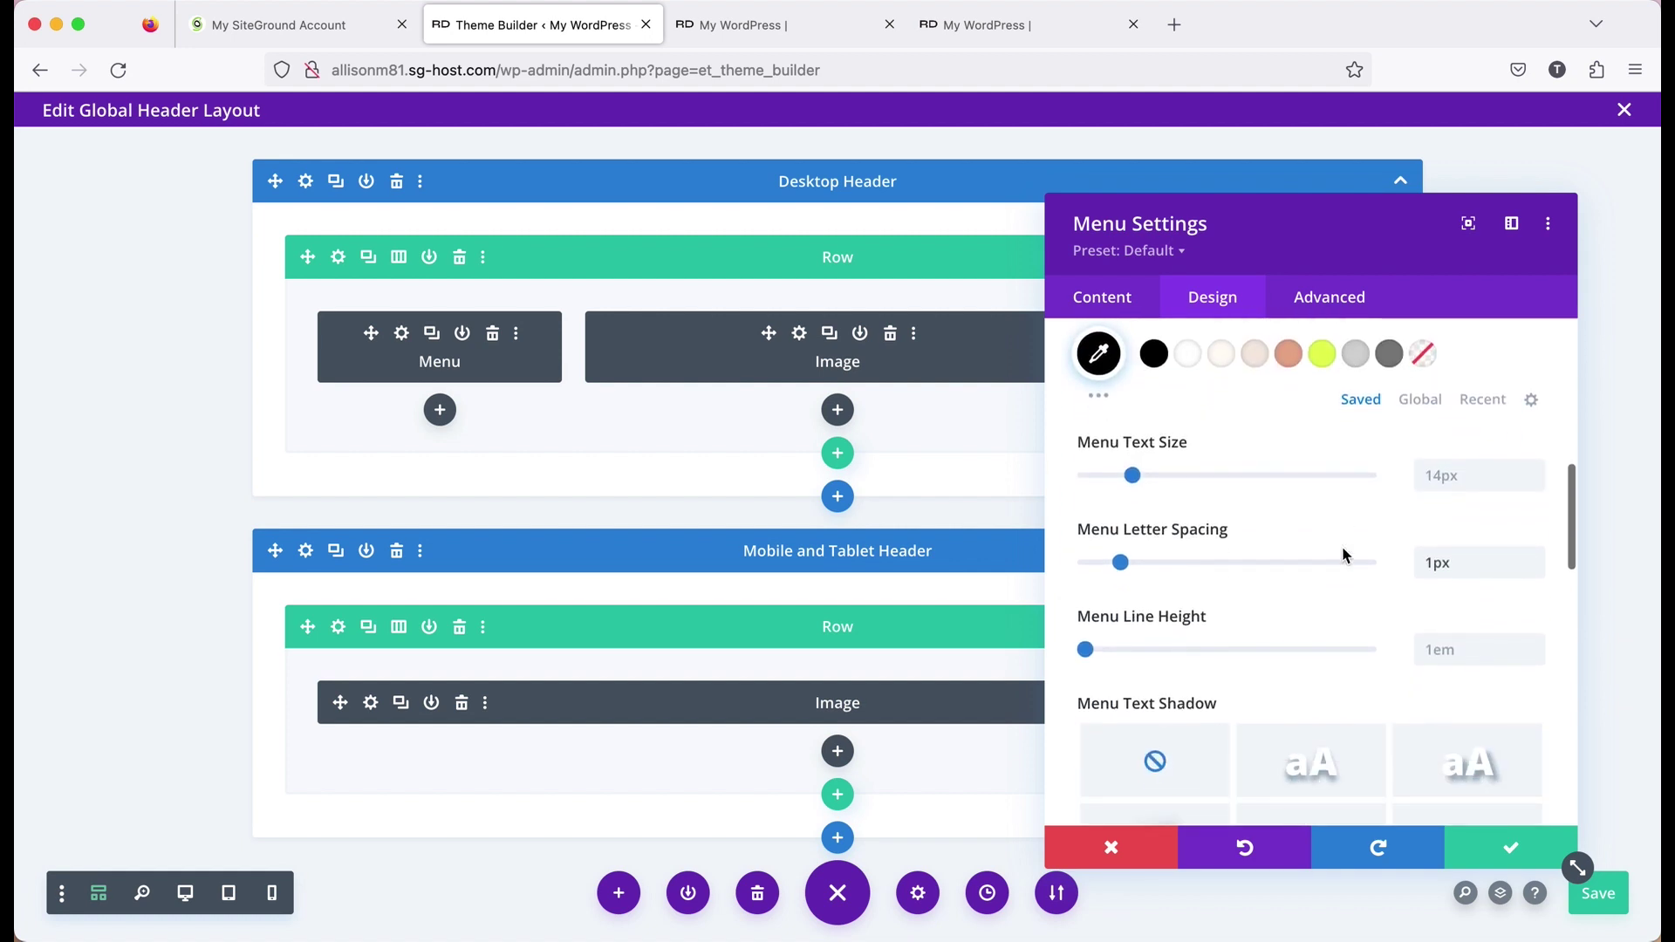
pyautogui.click(1512, 853)
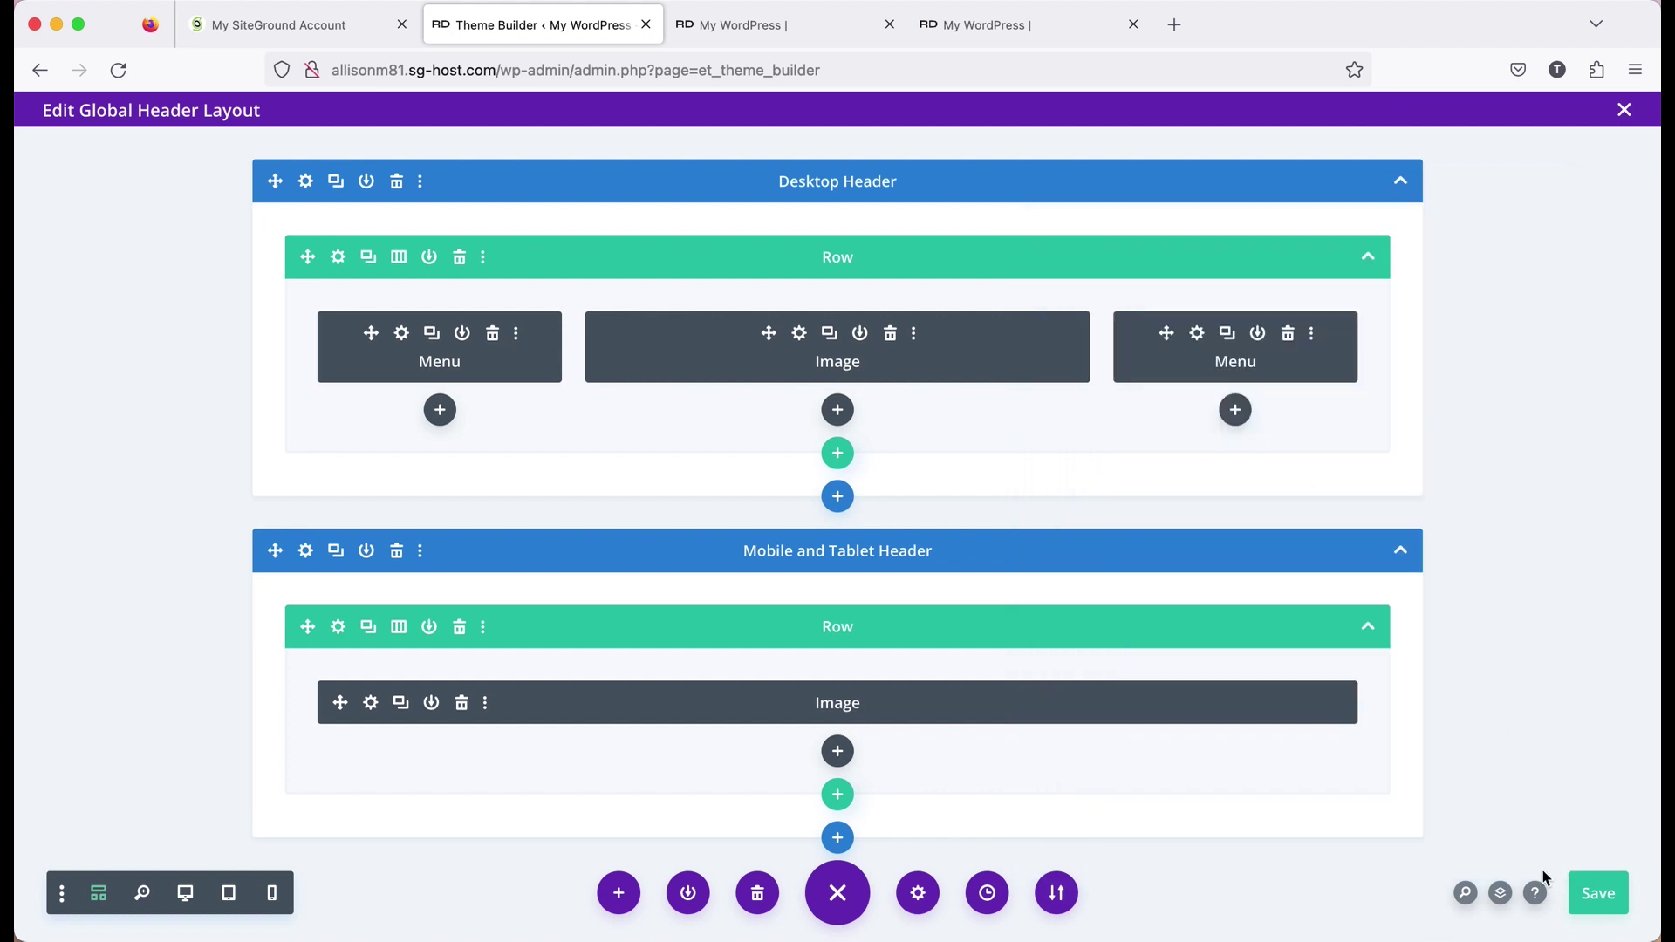
# Save the global header layout, reload the live homepage and check the Services menu's hover styling
pyautogui.click(1615, 898)
pyautogui.click(732, 32)
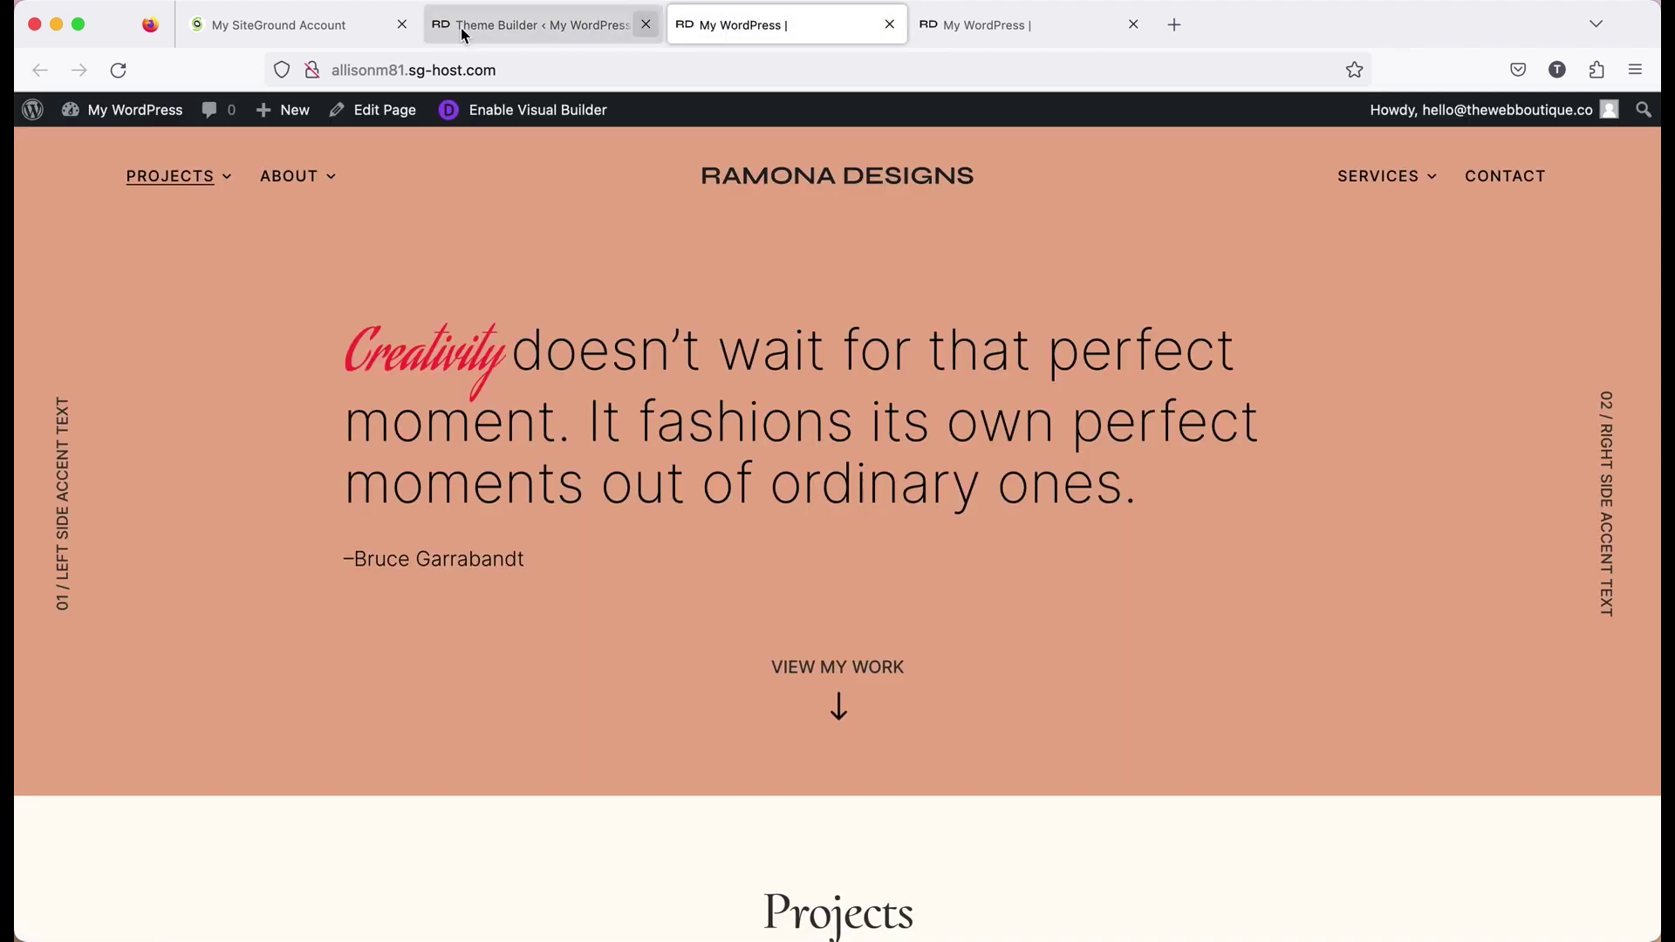
pyautogui.click(119, 76)
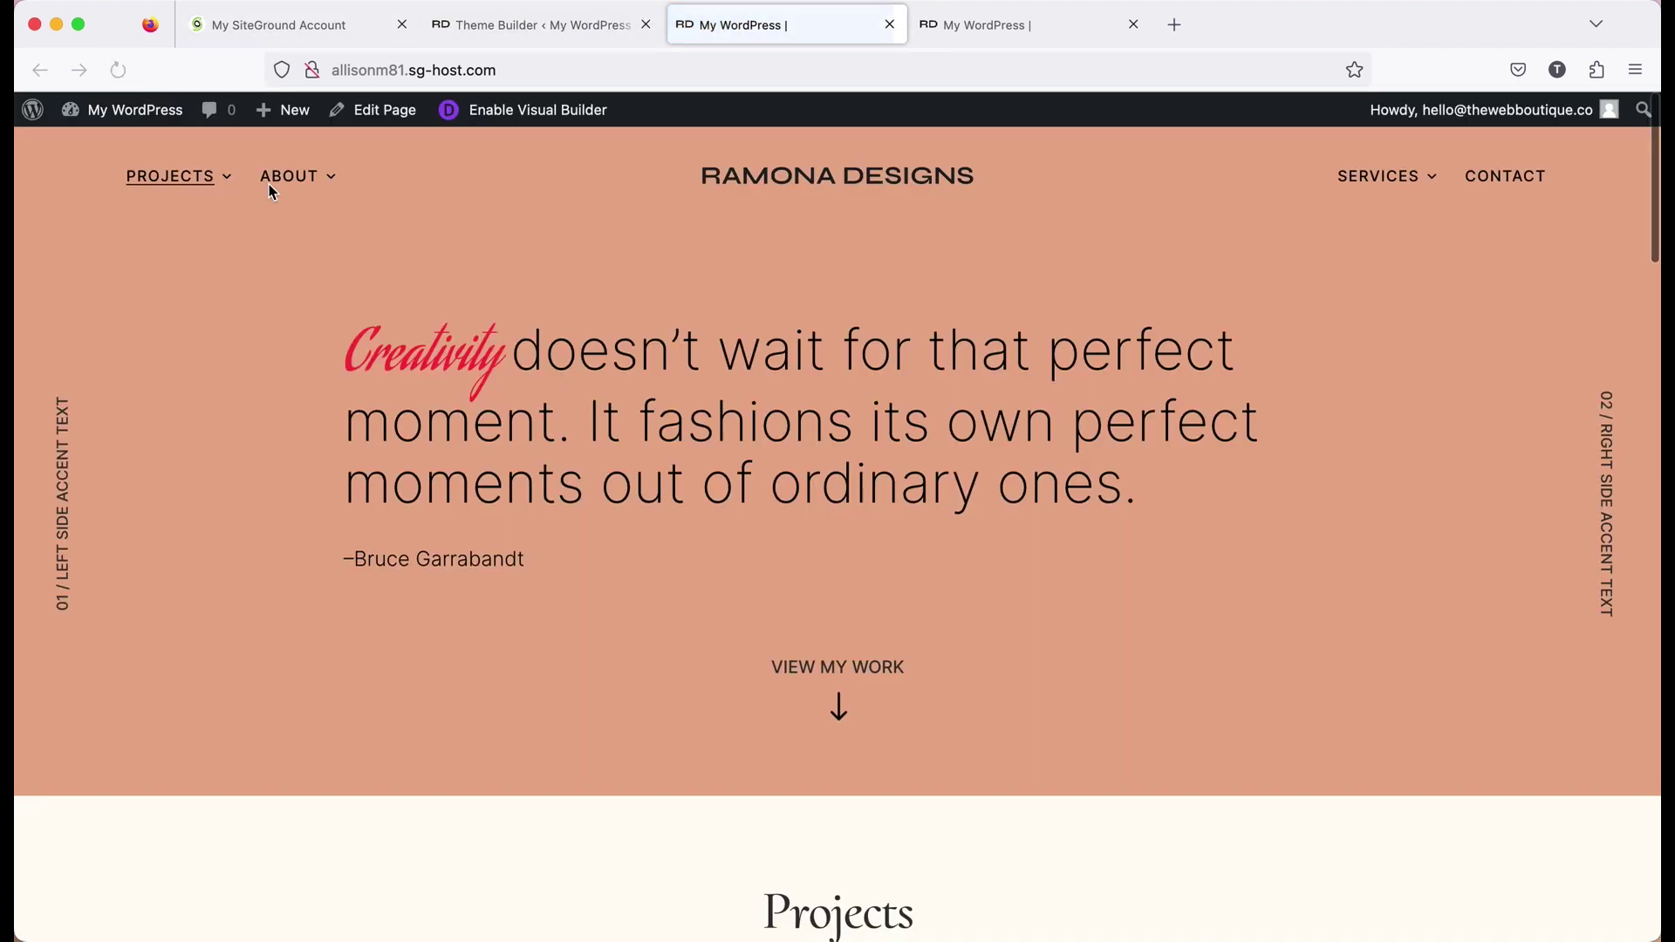
pyautogui.moveTo(1405, 185)
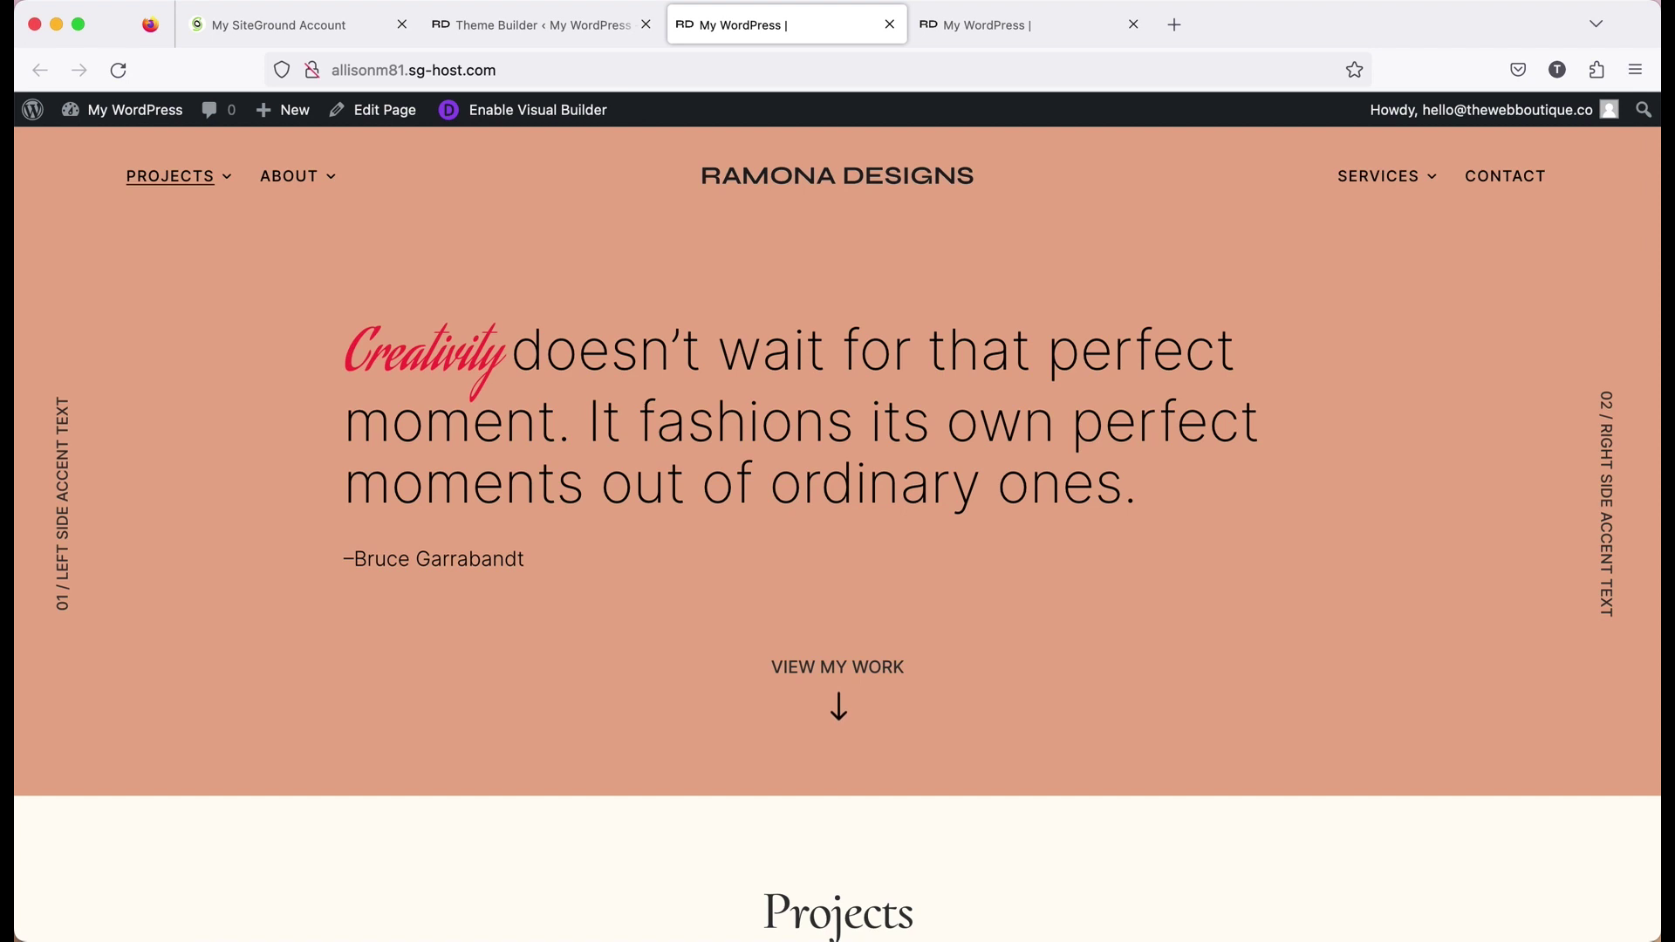
# Close the global header layout and examine the footer at the end of the live homepage
pyautogui.click(515, 45)
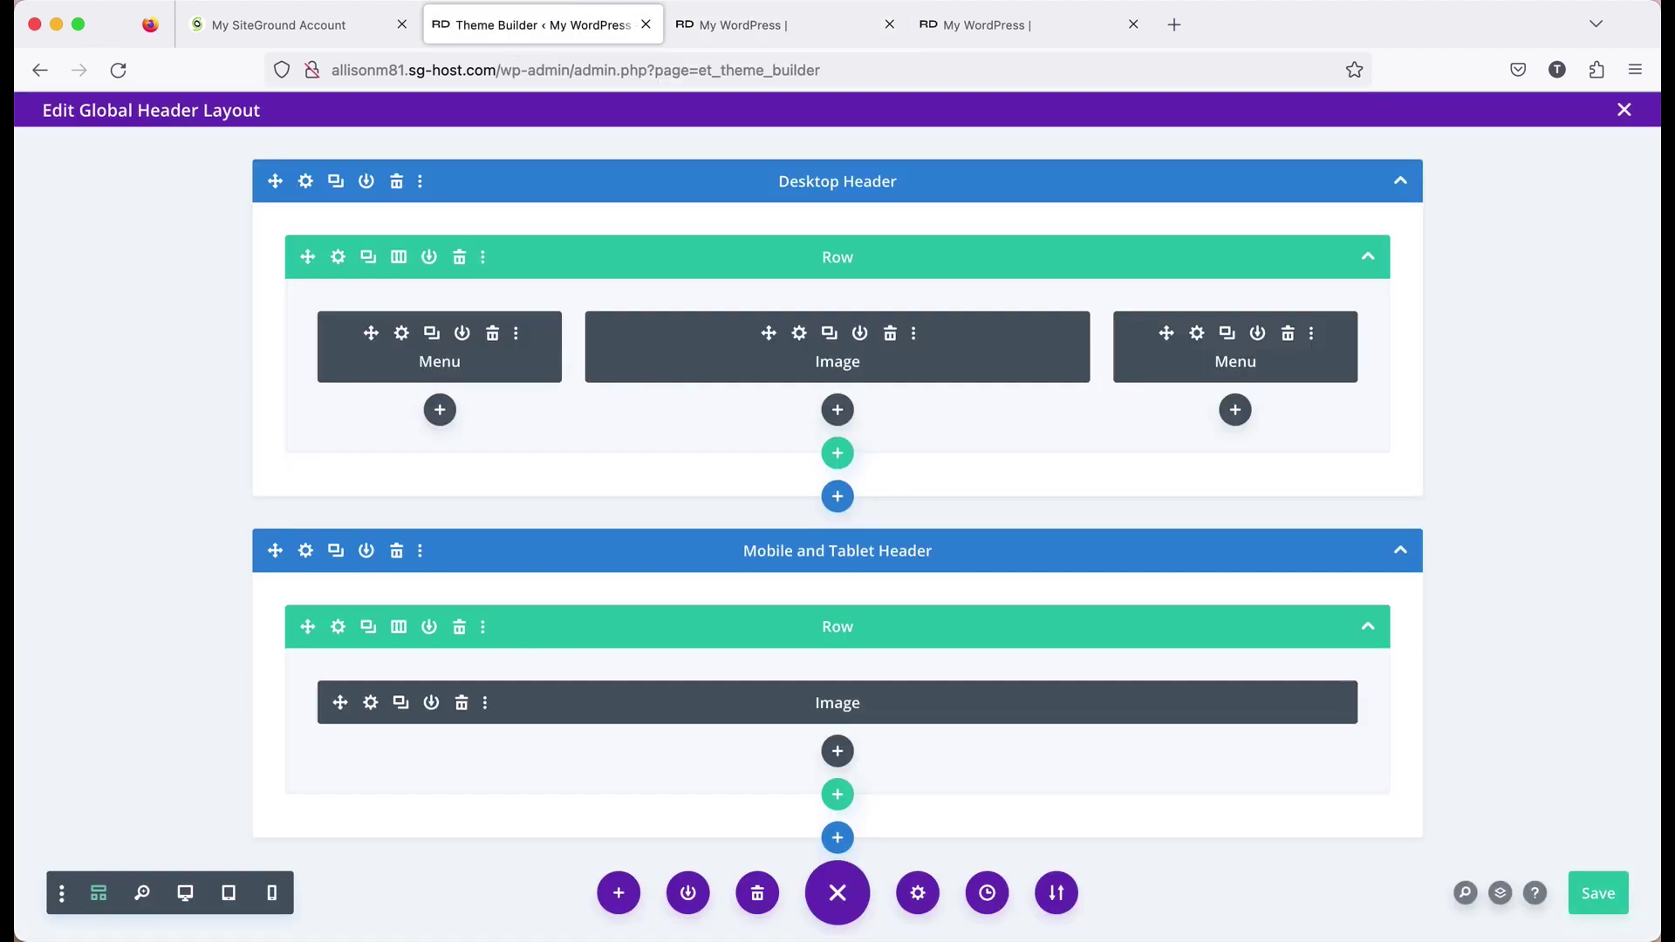
pyautogui.click(1627, 111)
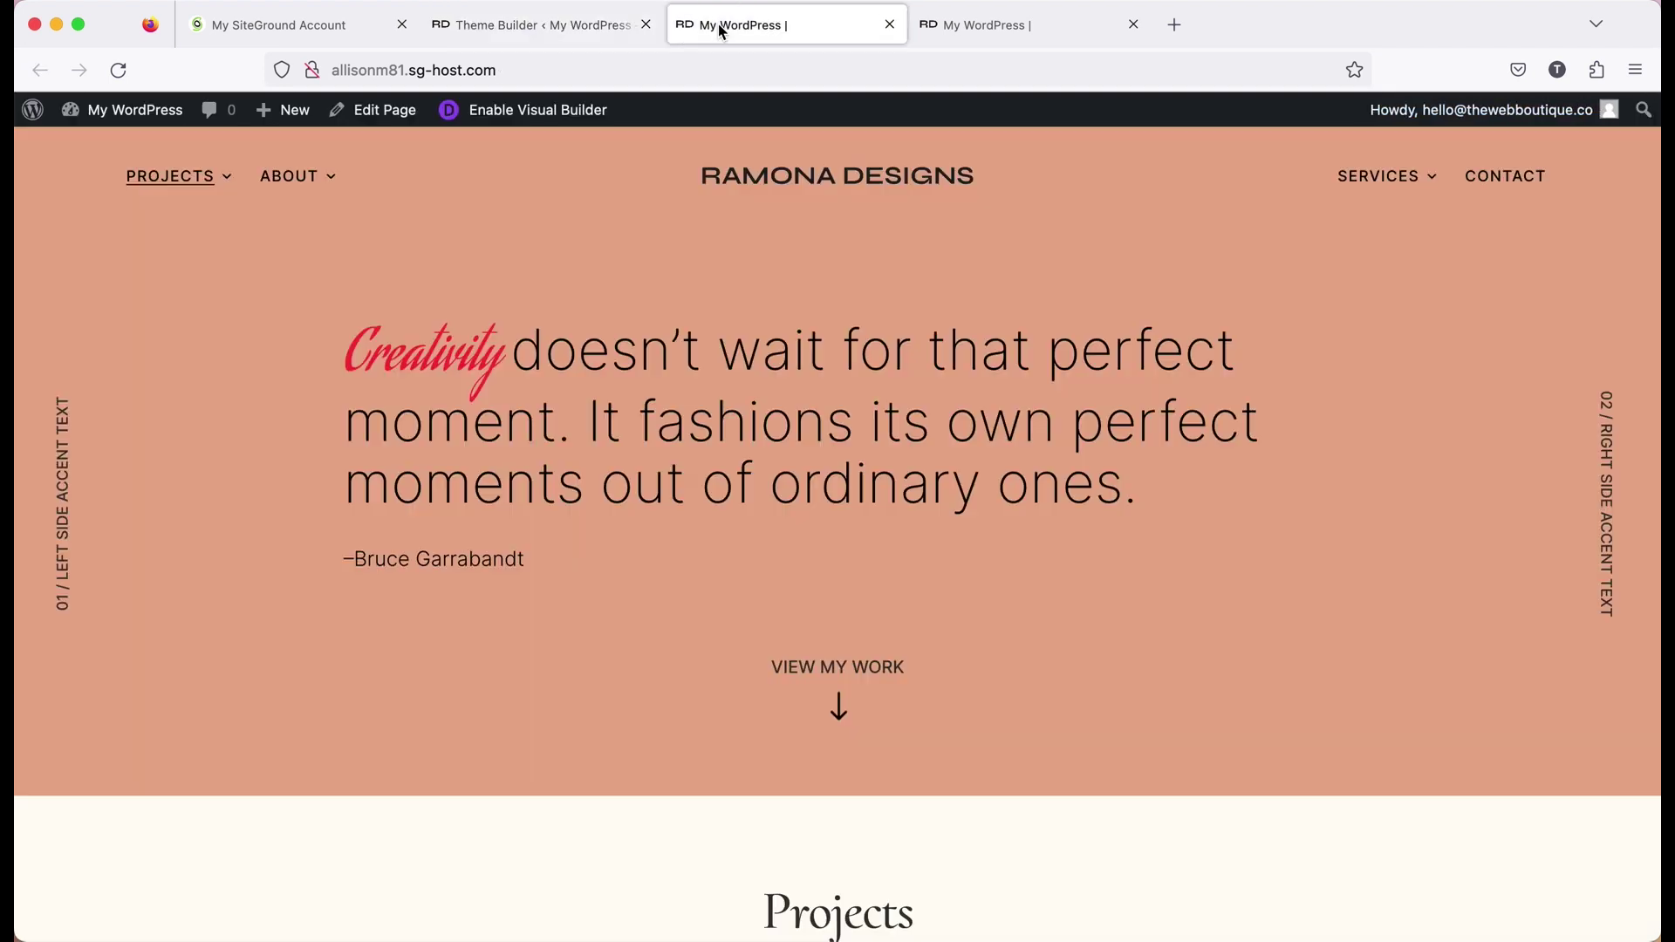
pyautogui.click(719, 23)
pyautogui.scroll(-20, 375, 622)
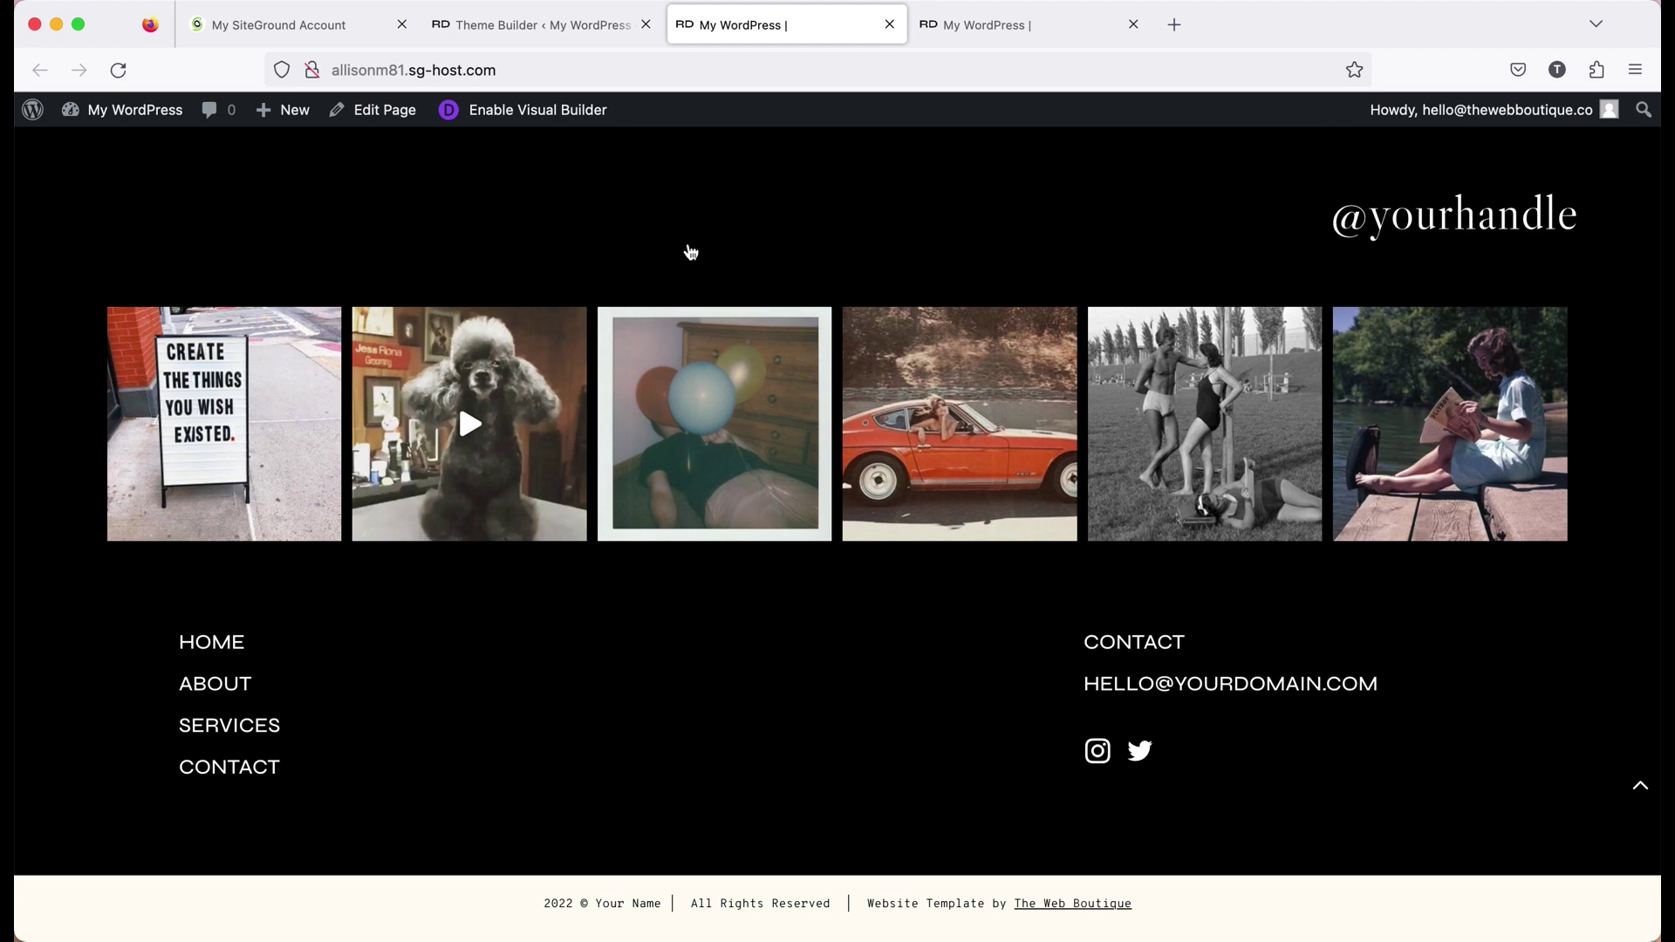
# Edit the Default Website Template's Global Footer and set the background of its Instagram and links section to the saved color #e8ad8d
pyautogui.click(516, 37)
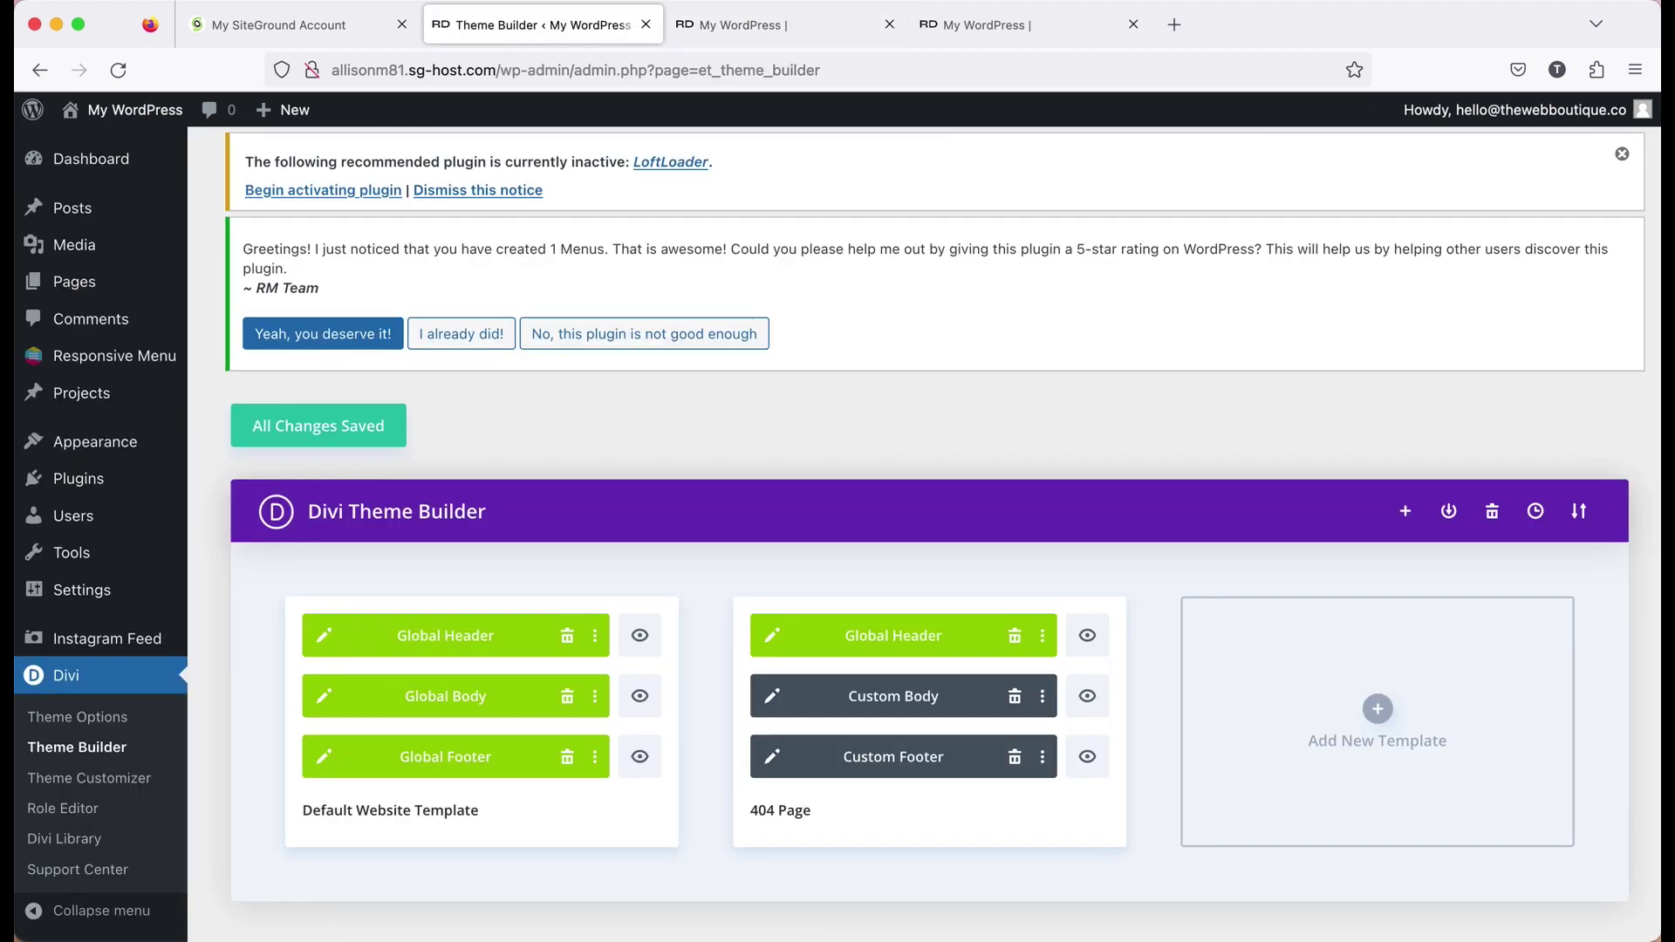
pyautogui.click(325, 758)
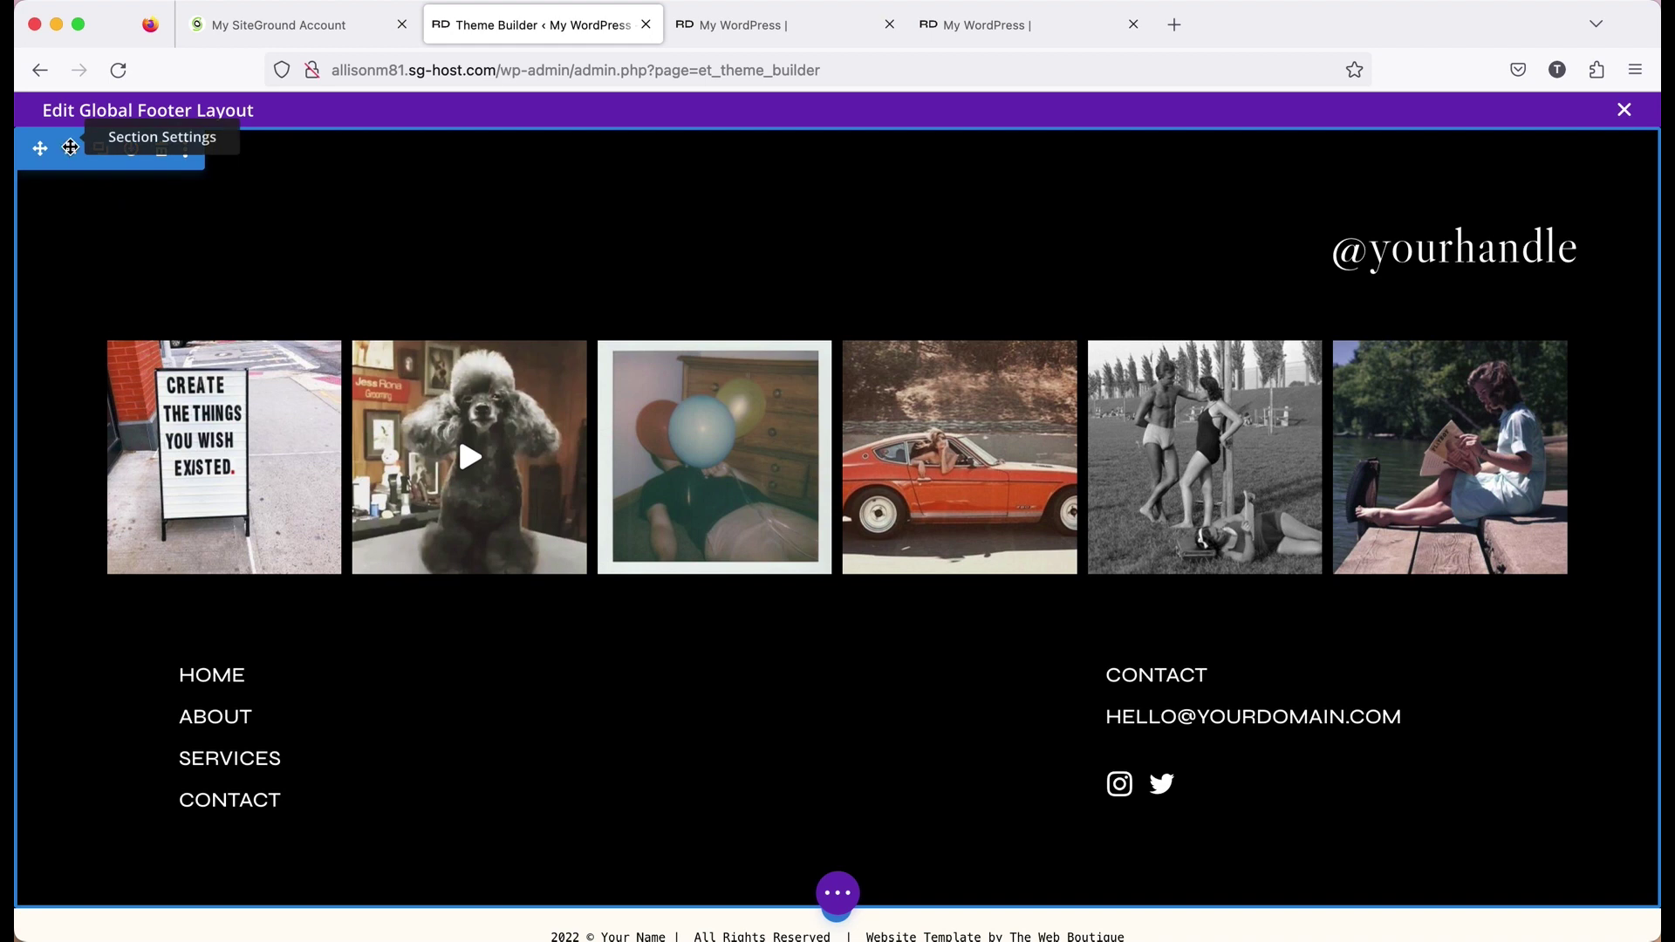
pyautogui.click(72, 151)
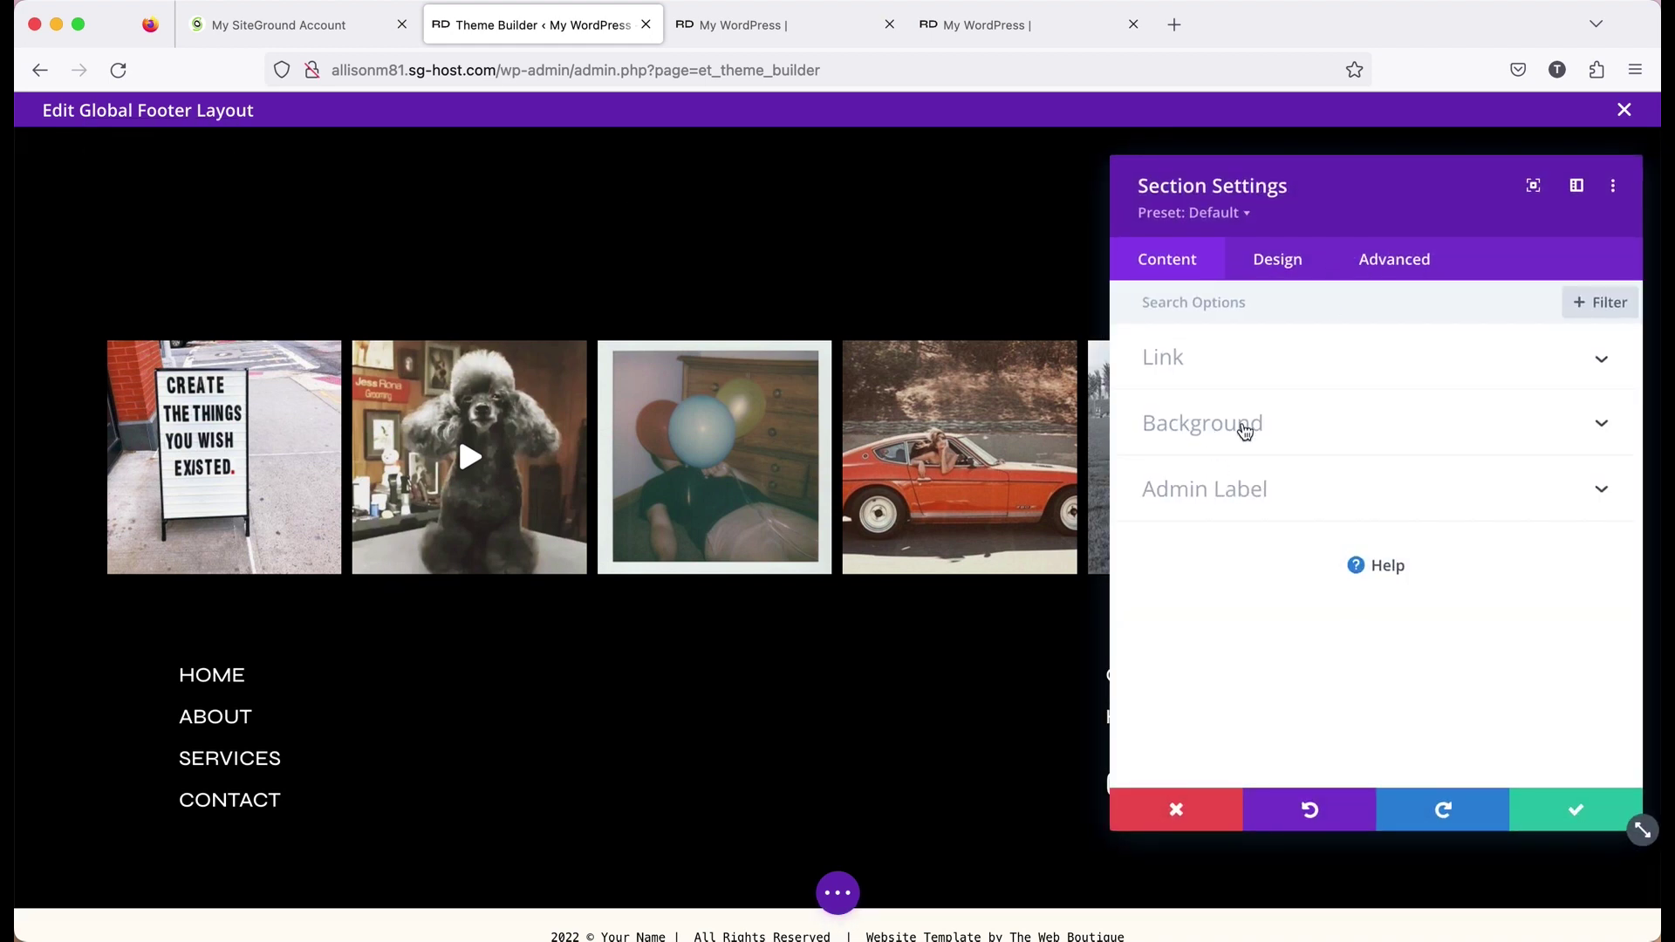
pyautogui.click(1245, 427)
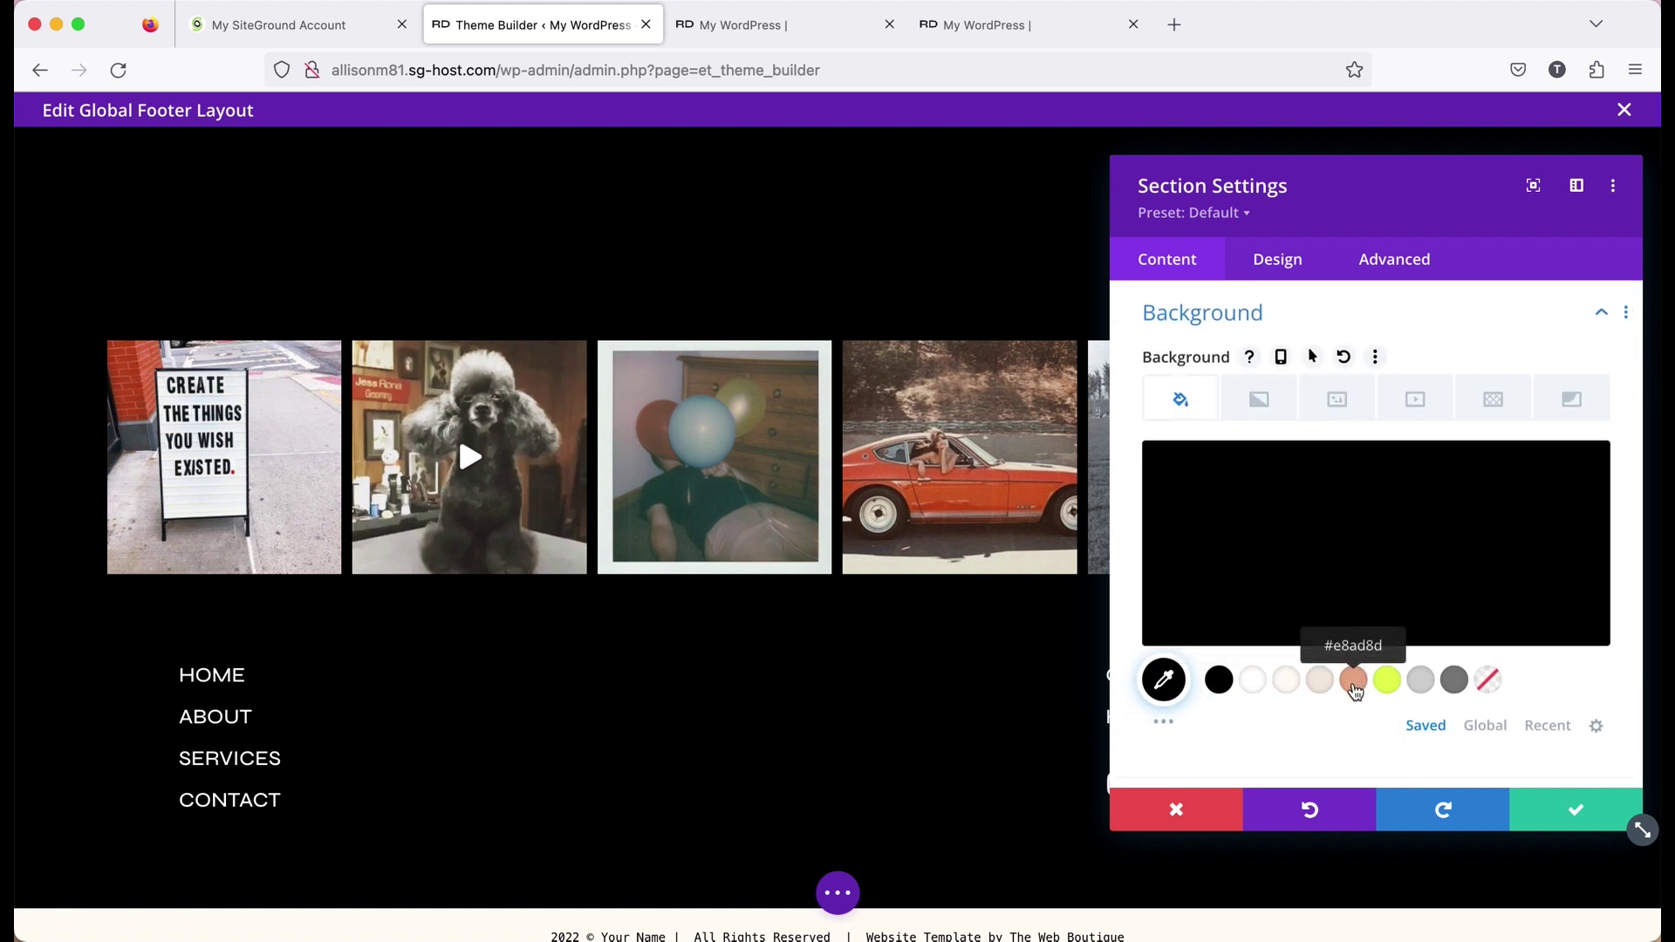
pyautogui.click(1353, 686)
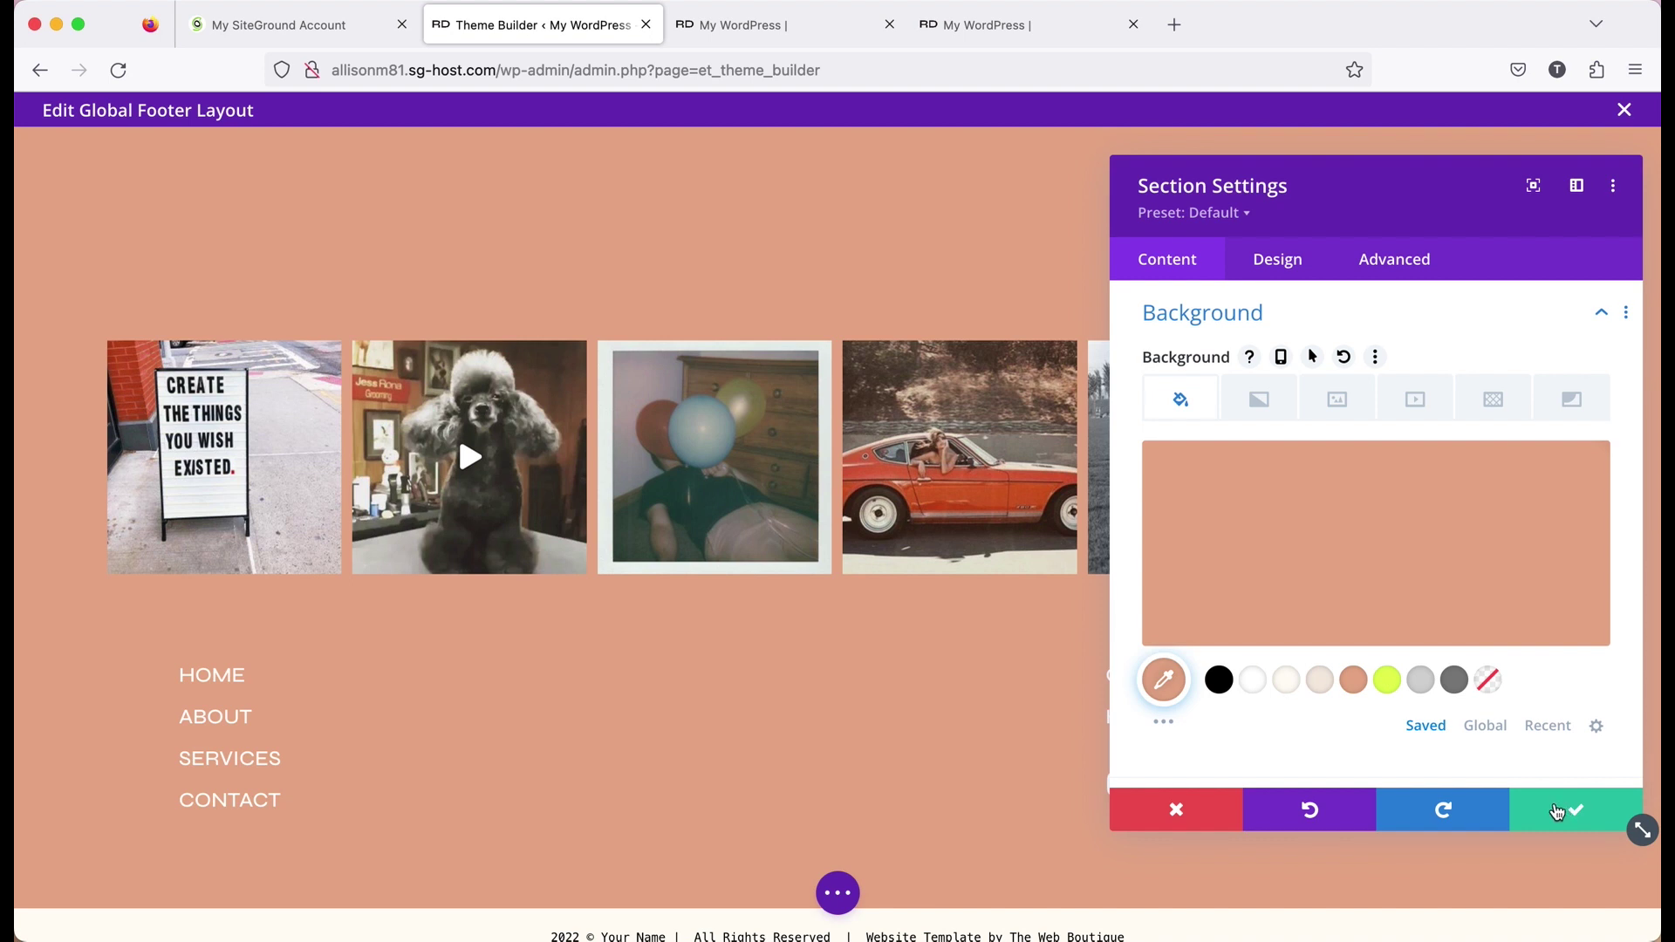
pyautogui.click(1557, 812)
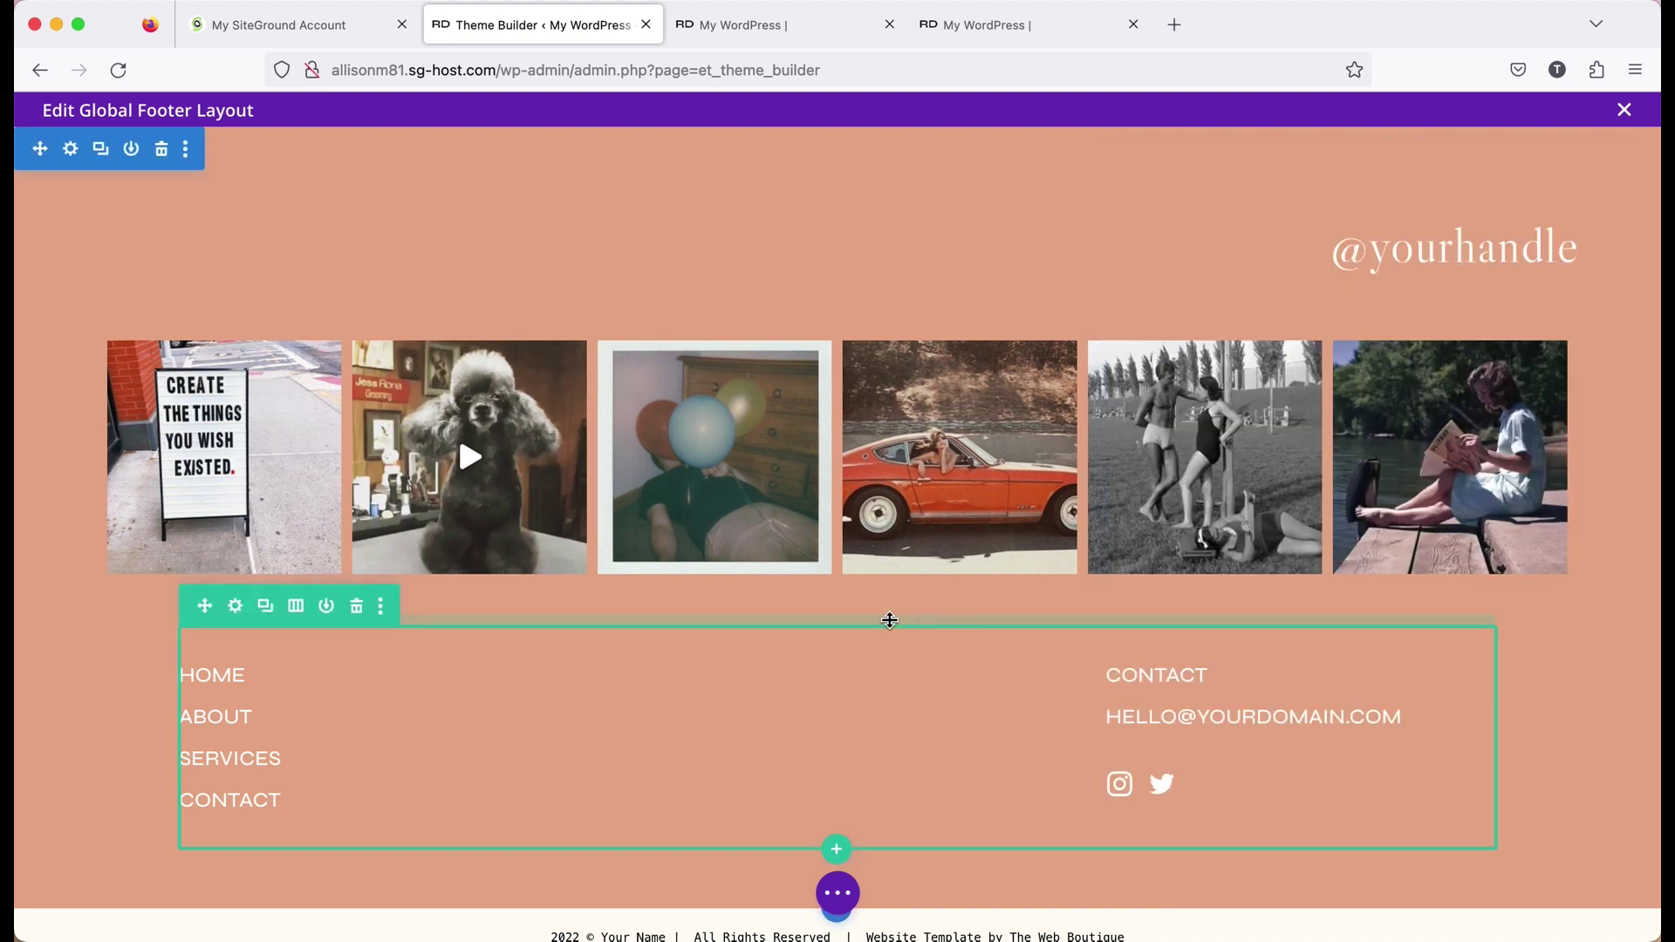
# In the footer's Home text module, set the text font to Inter and the text color to #000000
pyautogui.moveTo(269, 673)
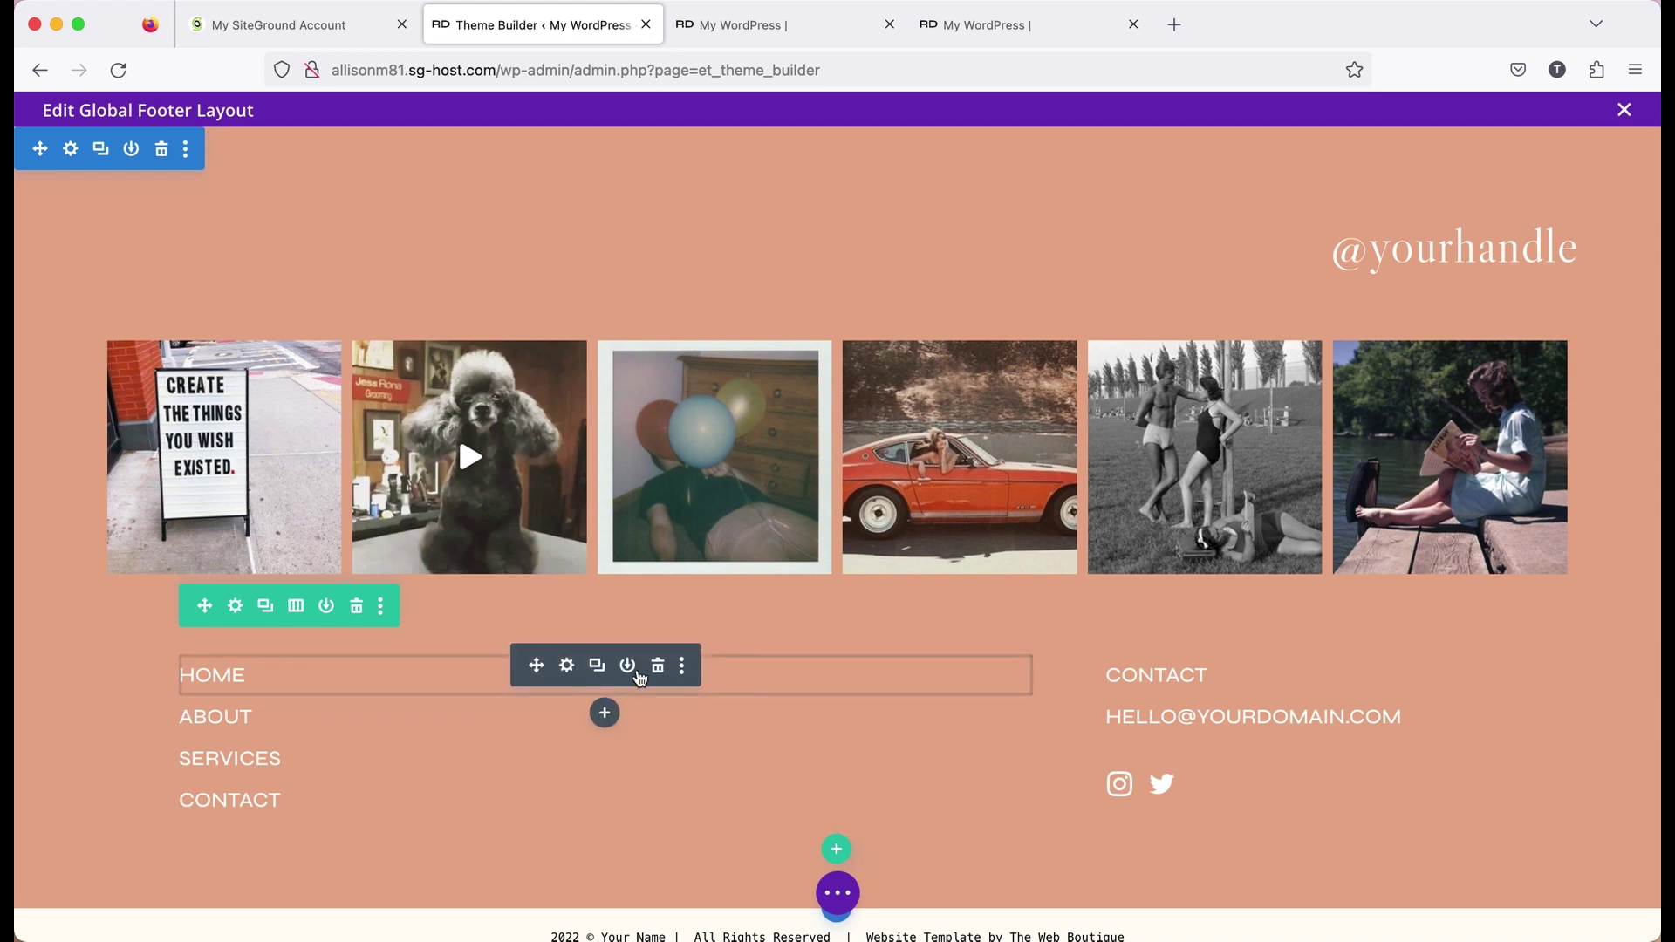
pyautogui.click(567, 666)
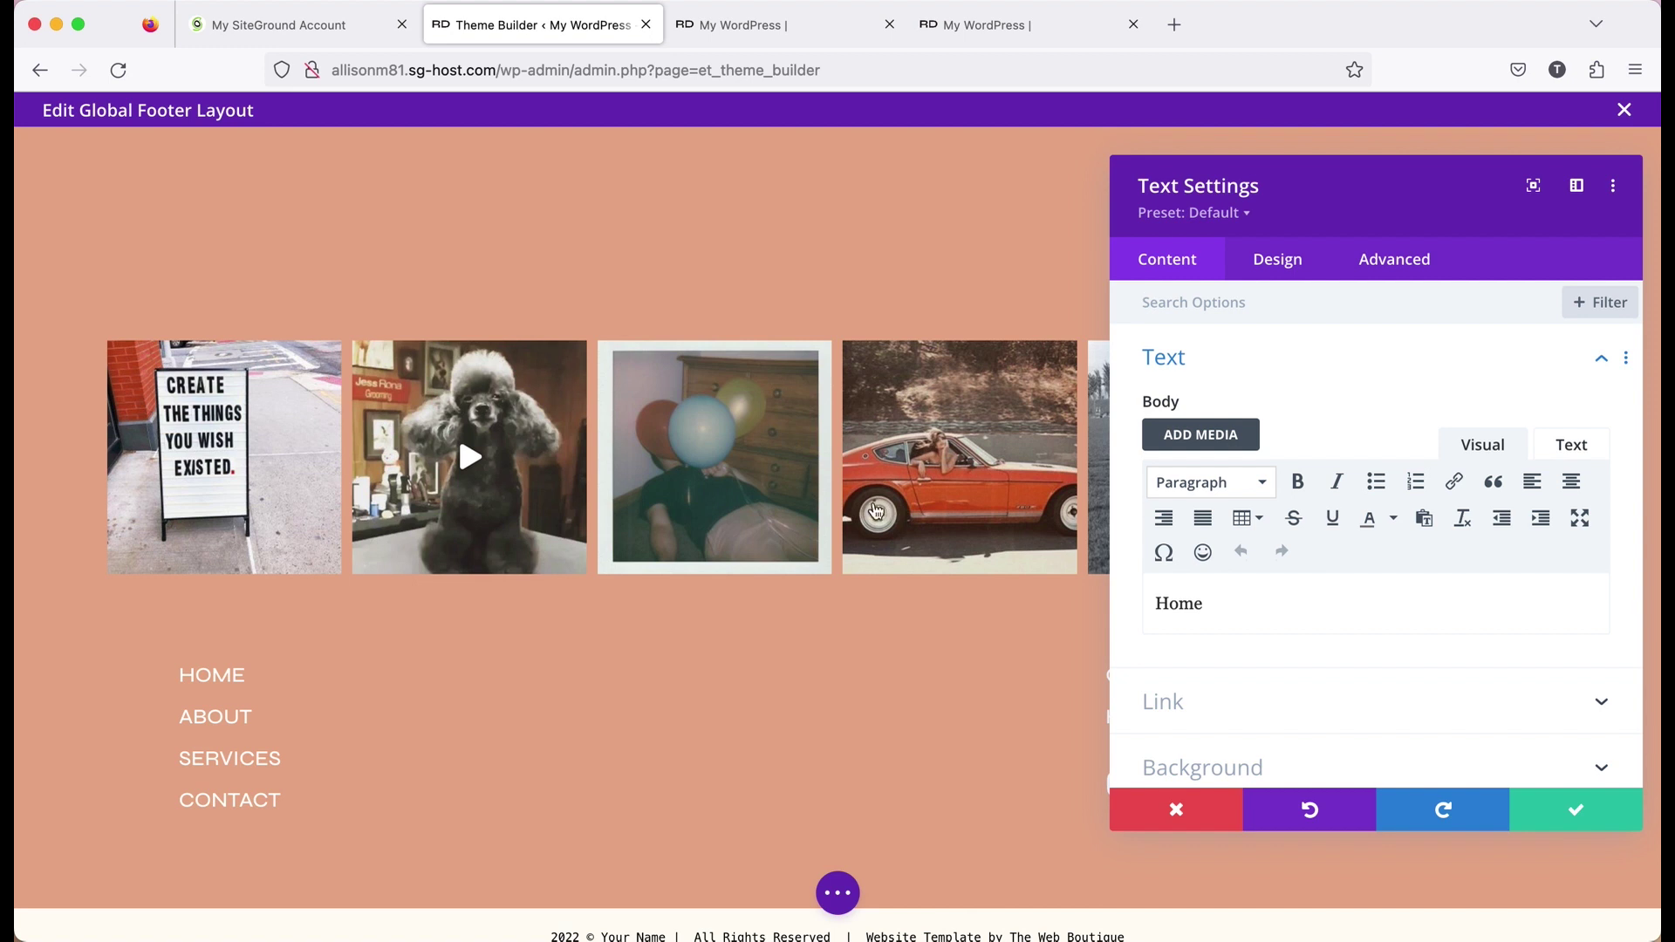
pyautogui.click(1282, 263)
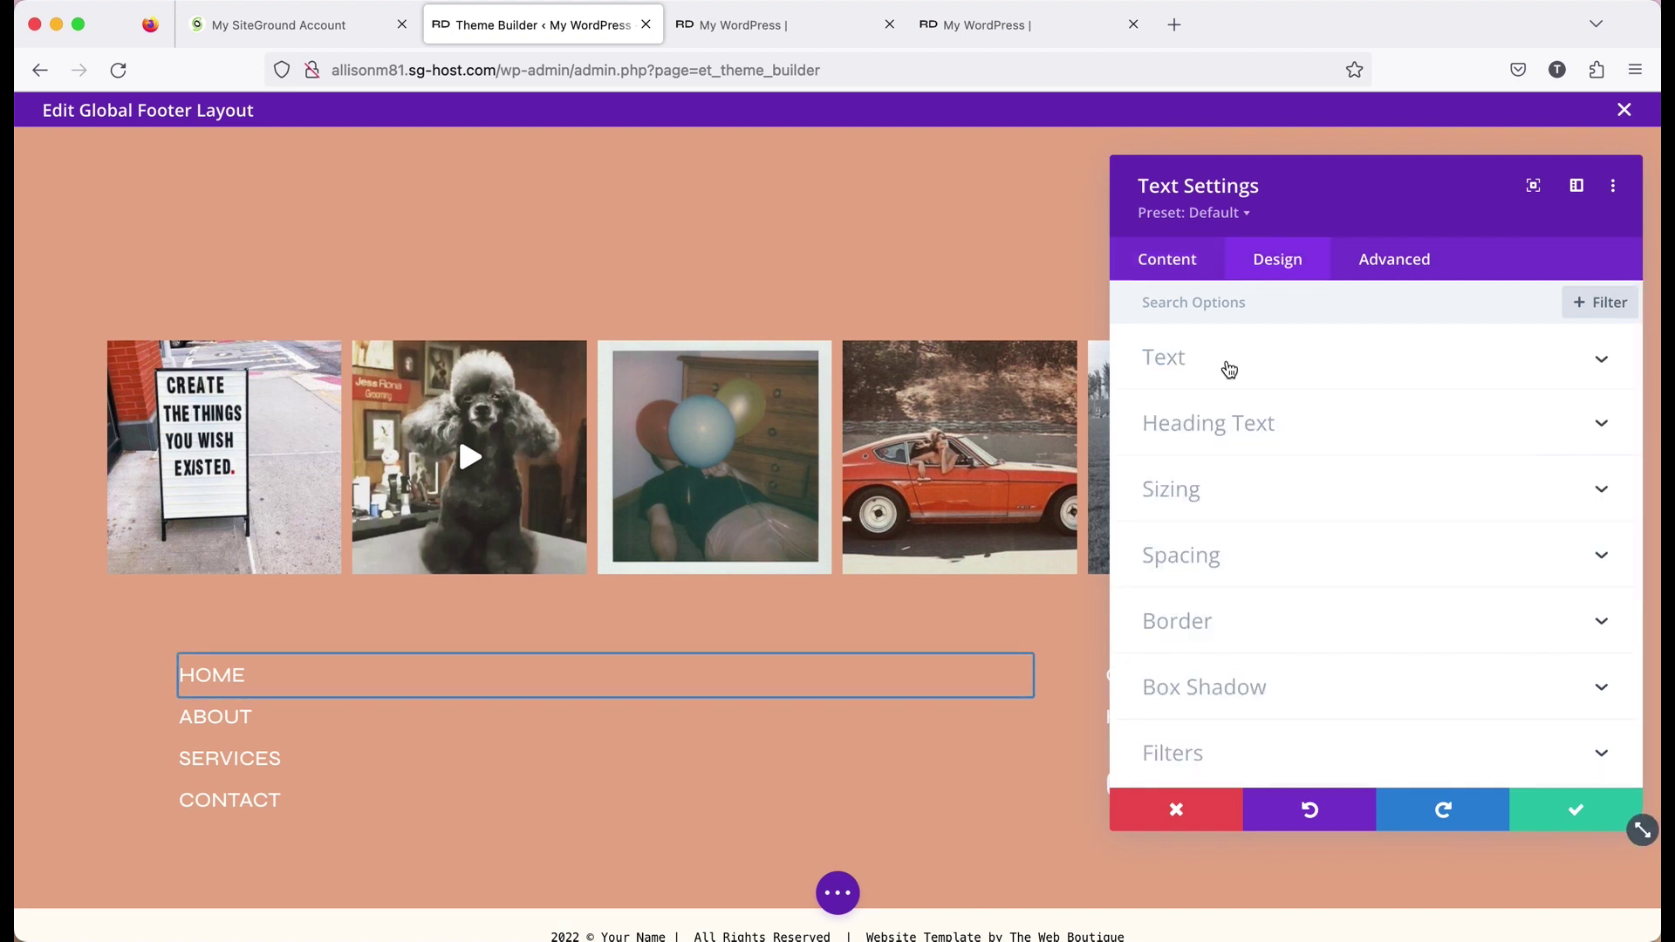
pyautogui.click(1228, 367)
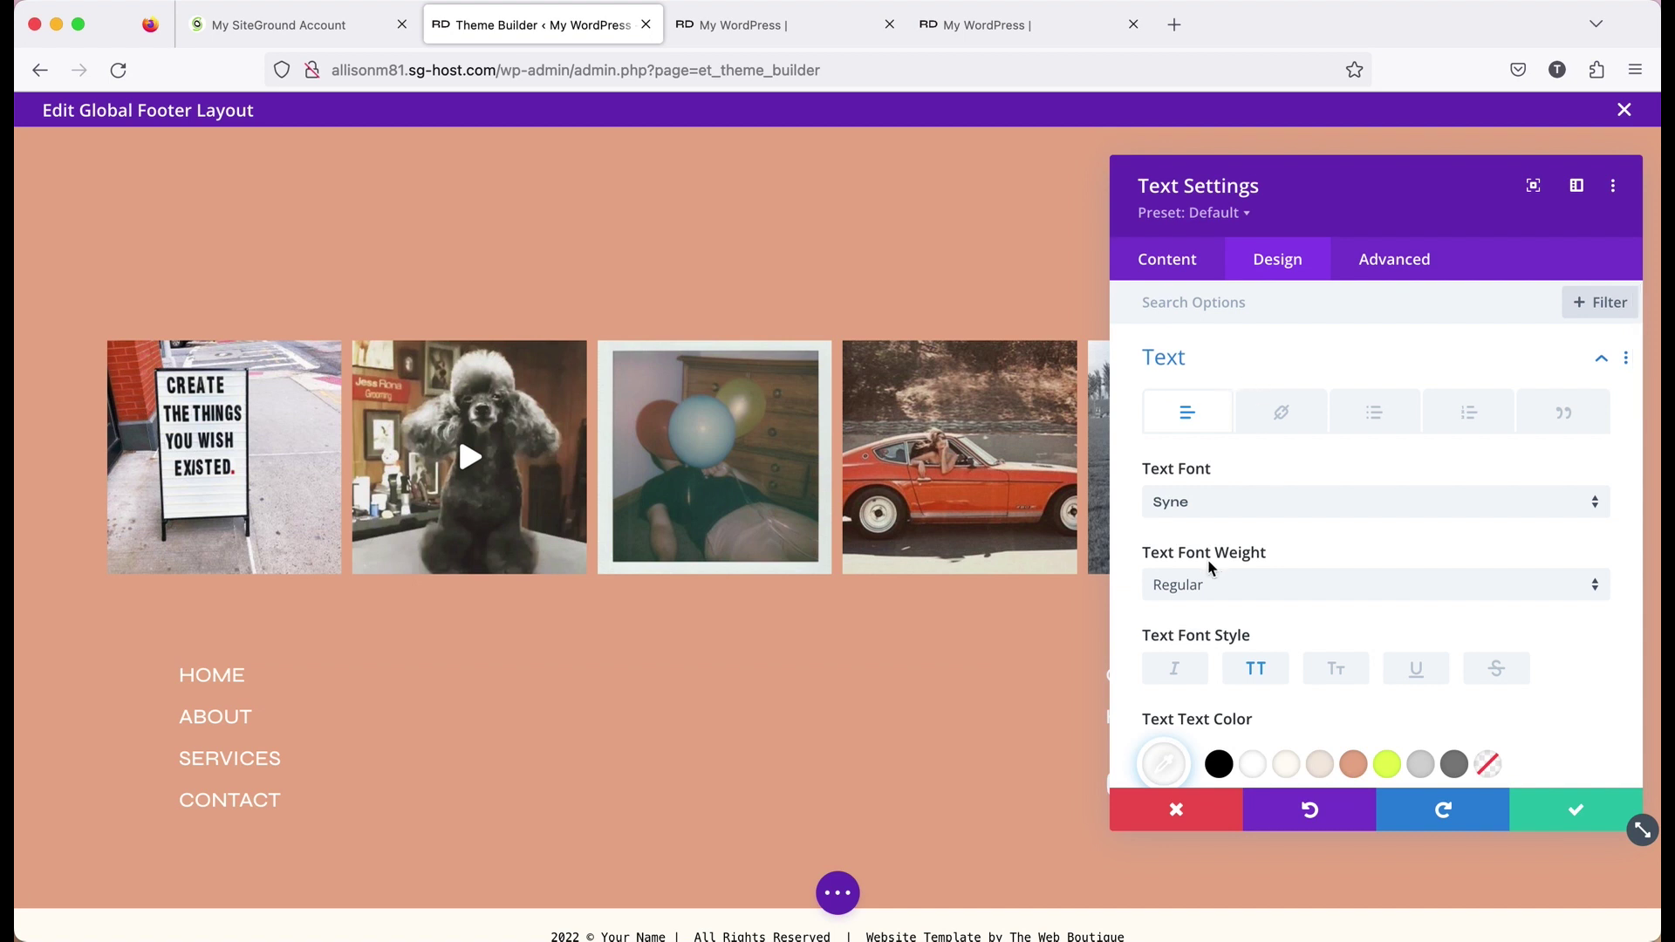
pyautogui.click(1200, 515)
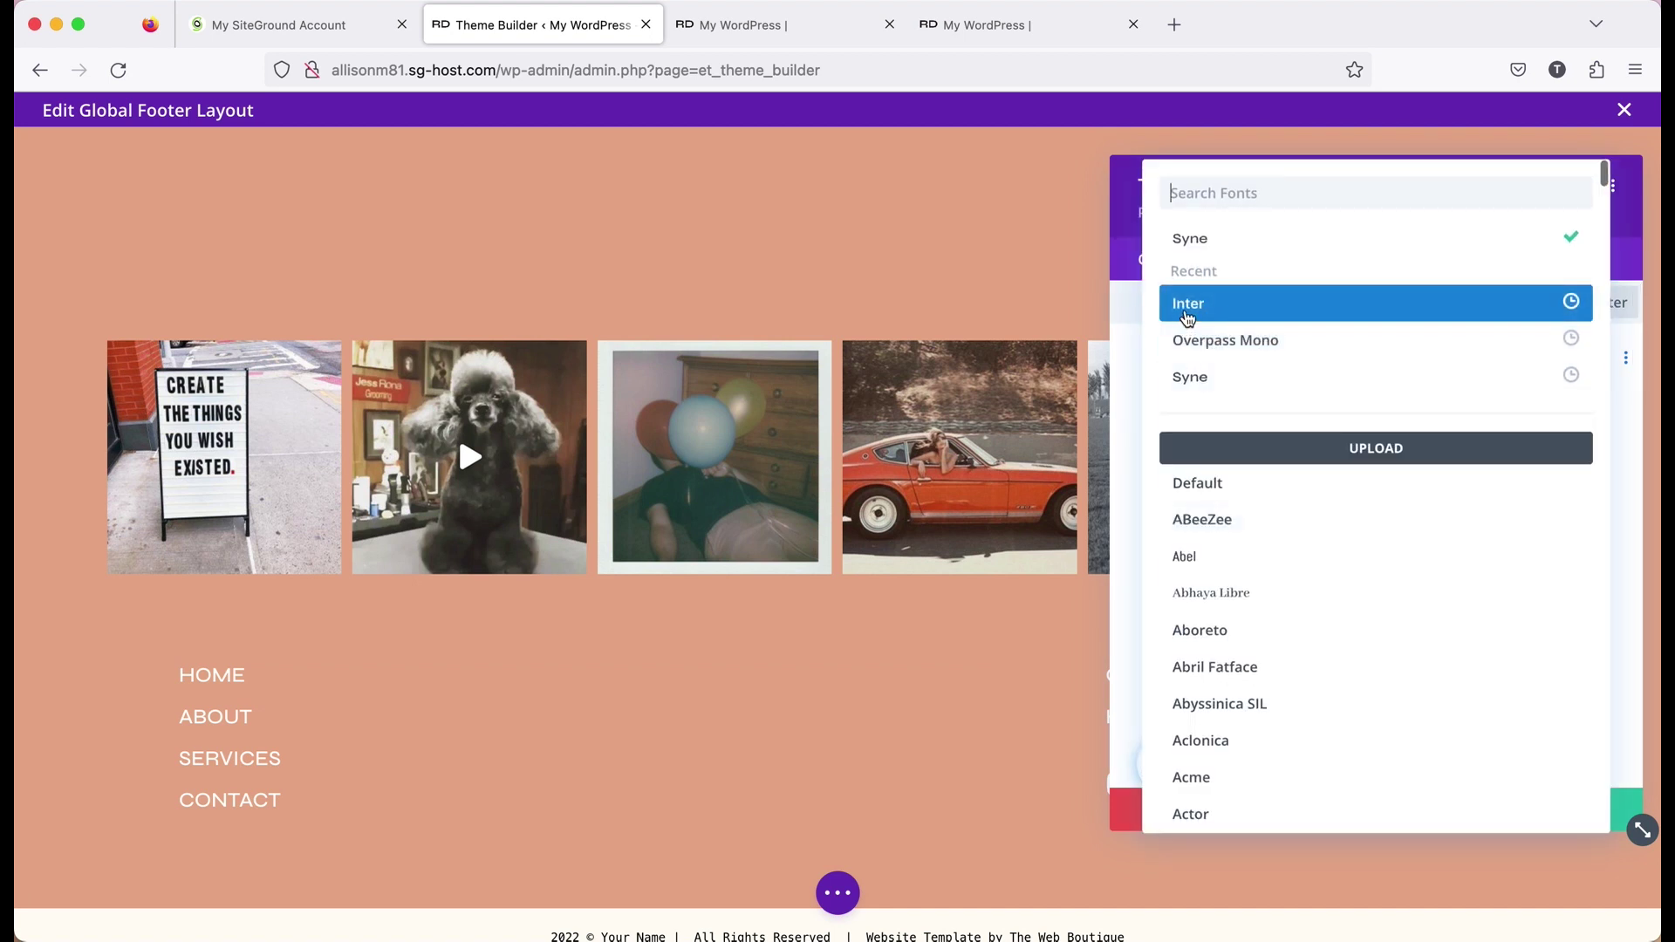
pyautogui.click(1188, 305)
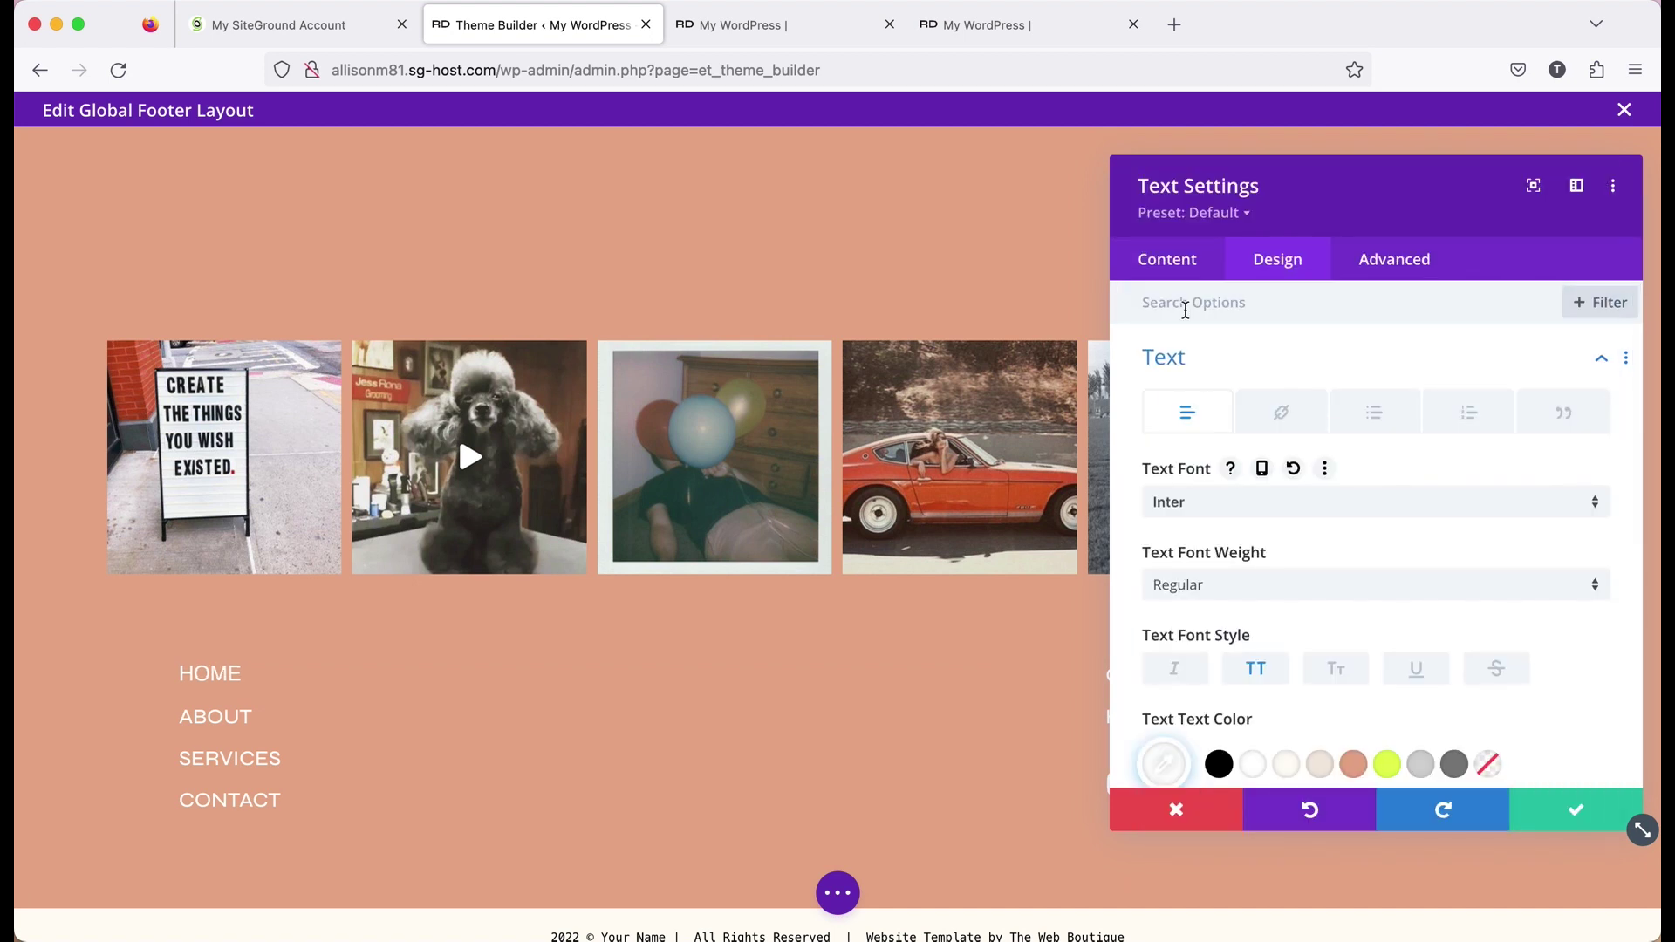
pyautogui.scroll(-2, 1221, 655)
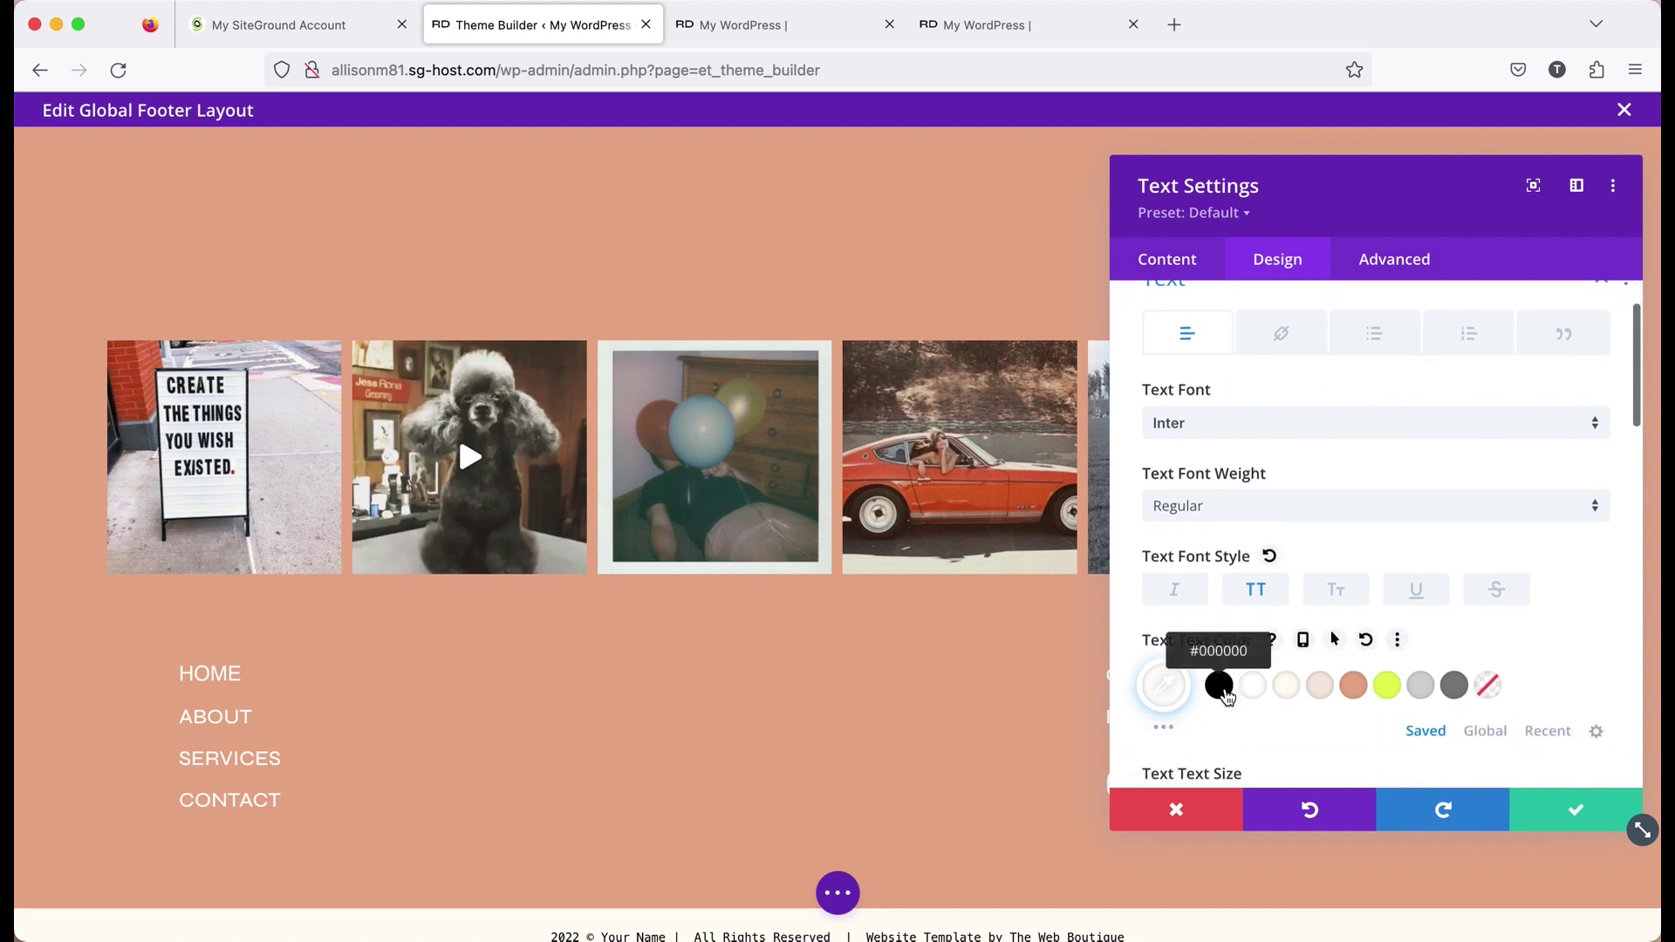
pyautogui.click(1225, 691)
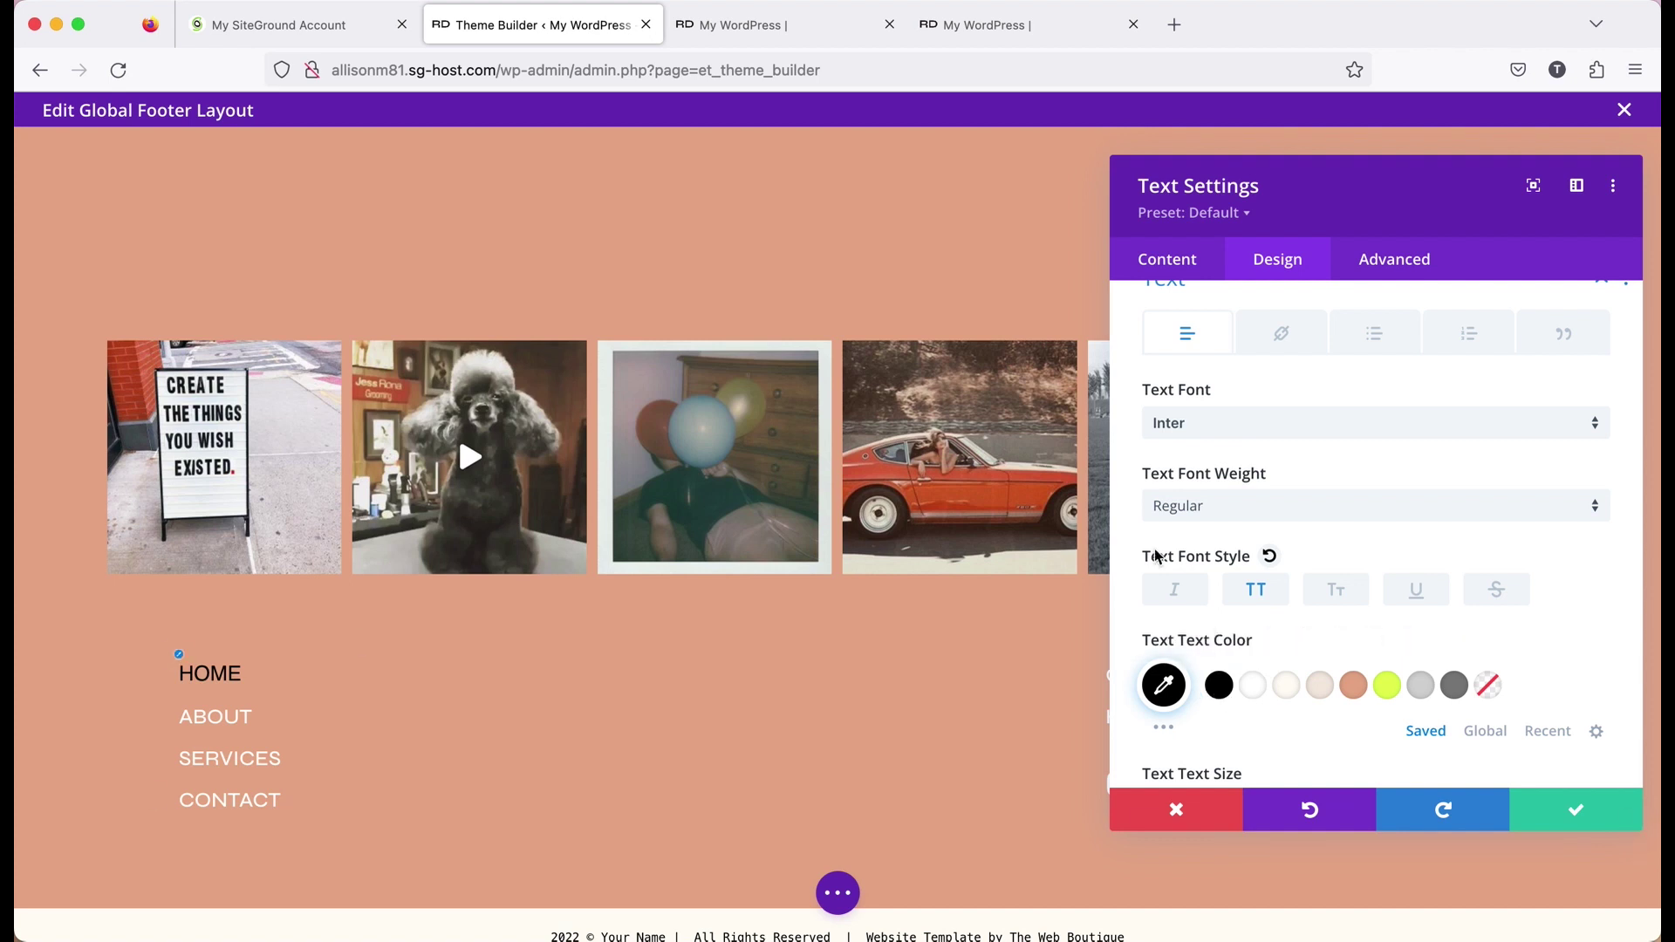
# Extend the Home link's text styles to all texts throughout this row and save the module's settings
pyautogui.scroll(2, 1257, 513)
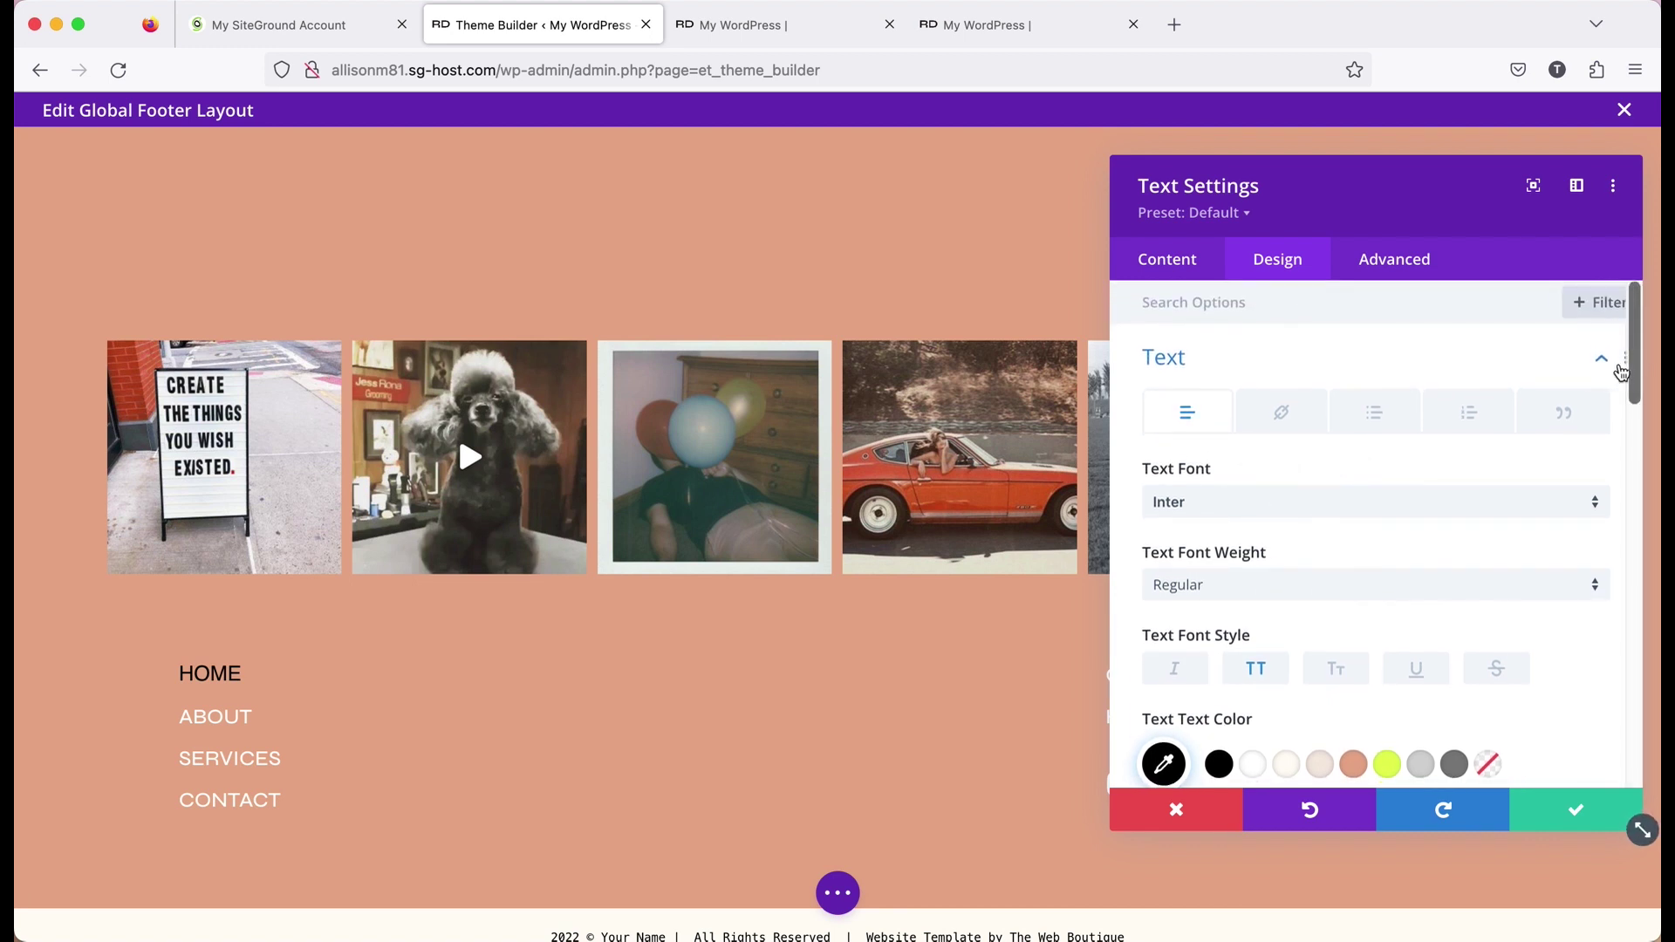
pyautogui.click(1621, 365)
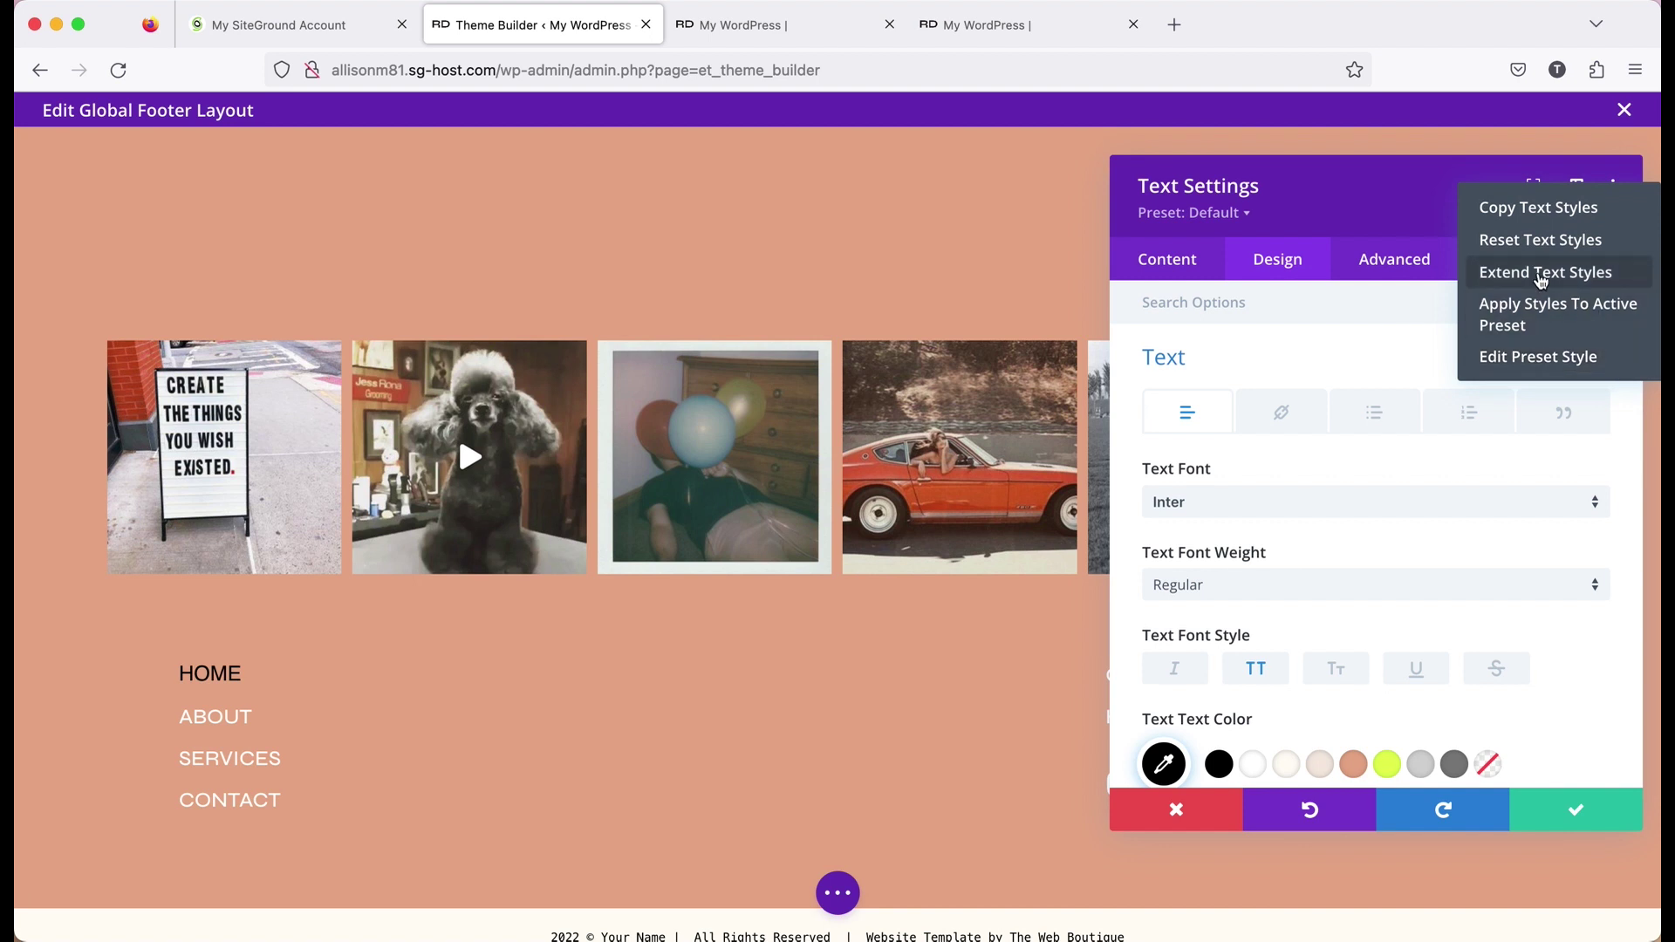
pyautogui.click(1541, 273)
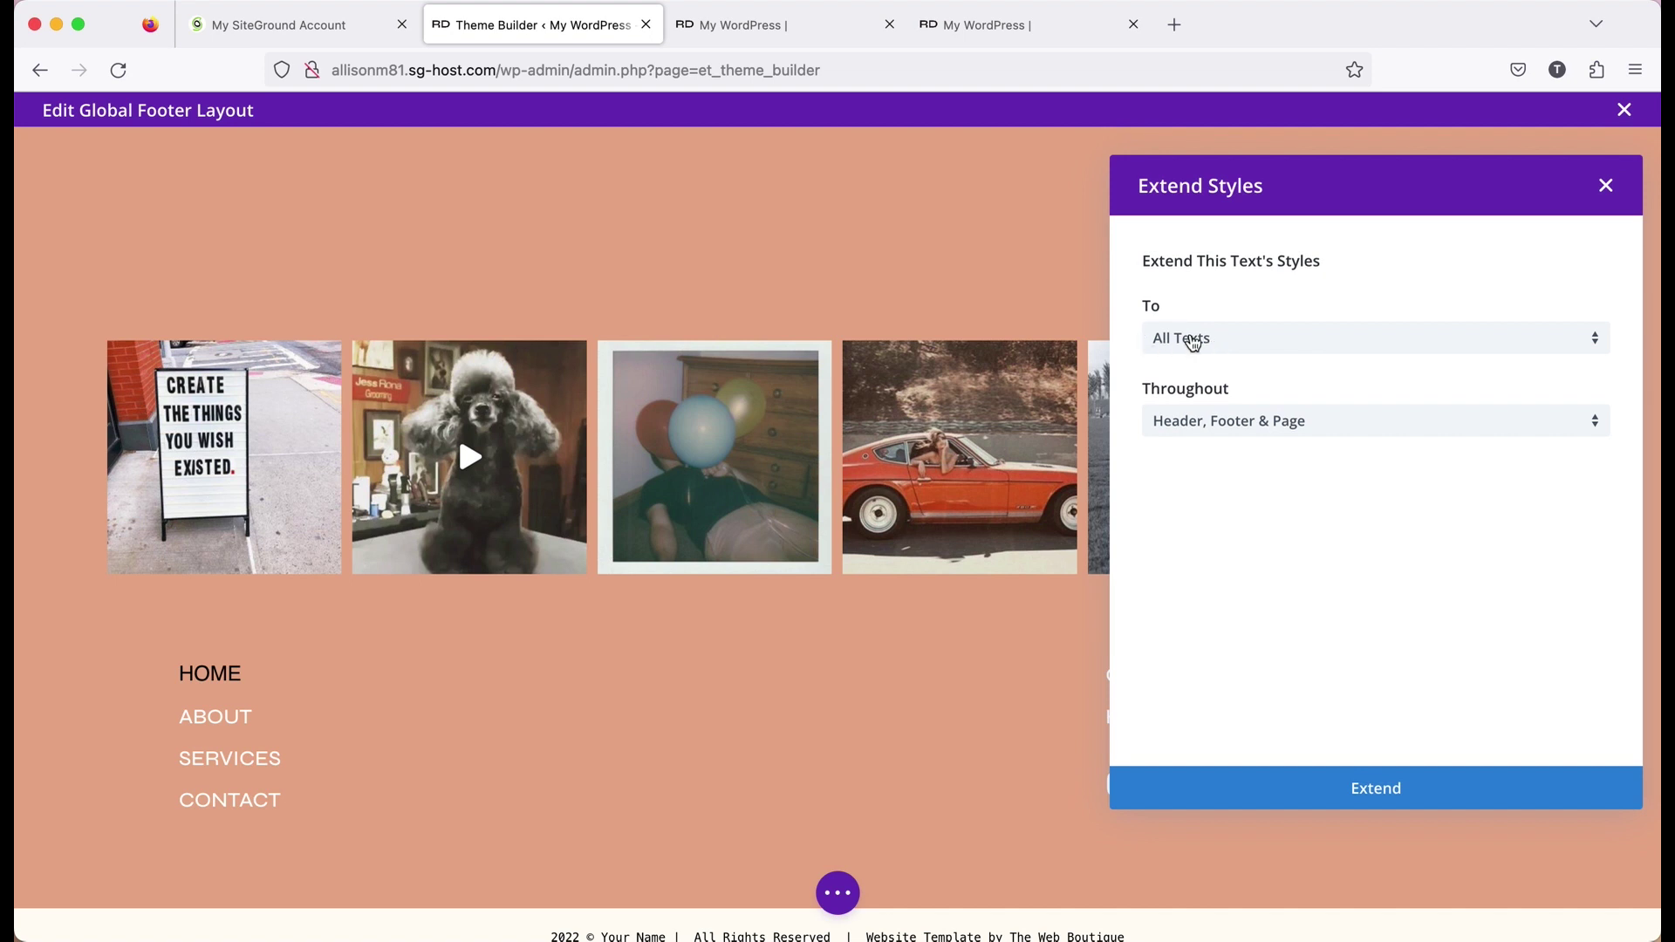
pyautogui.click(1194, 341)
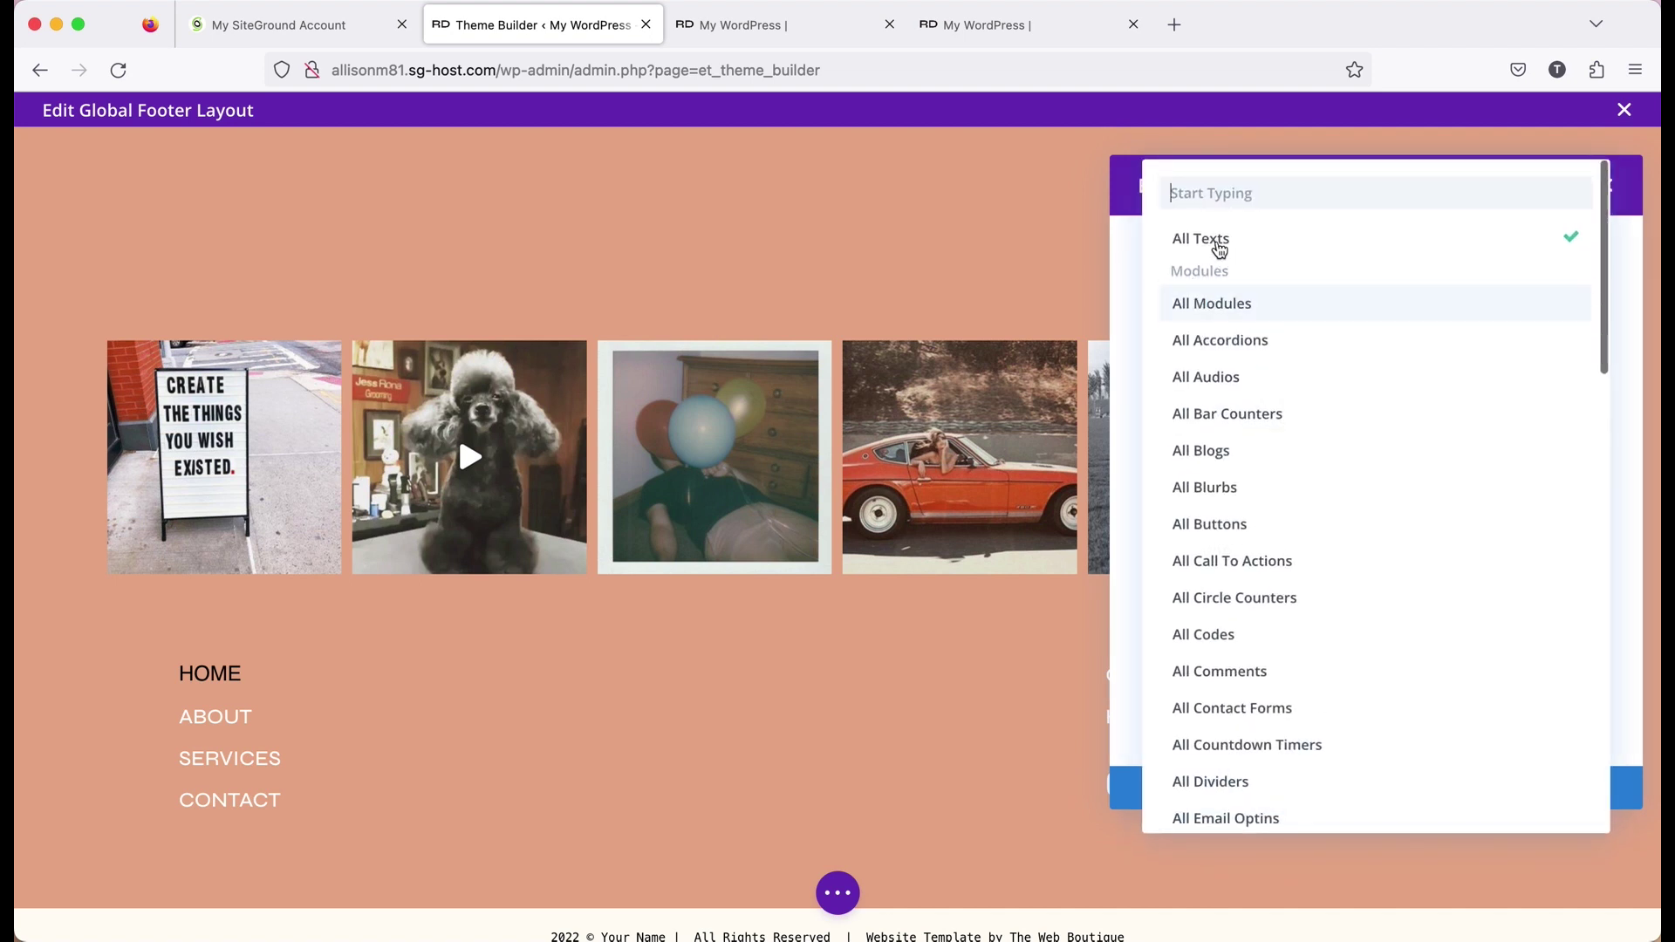
pyautogui.click(1217, 241)
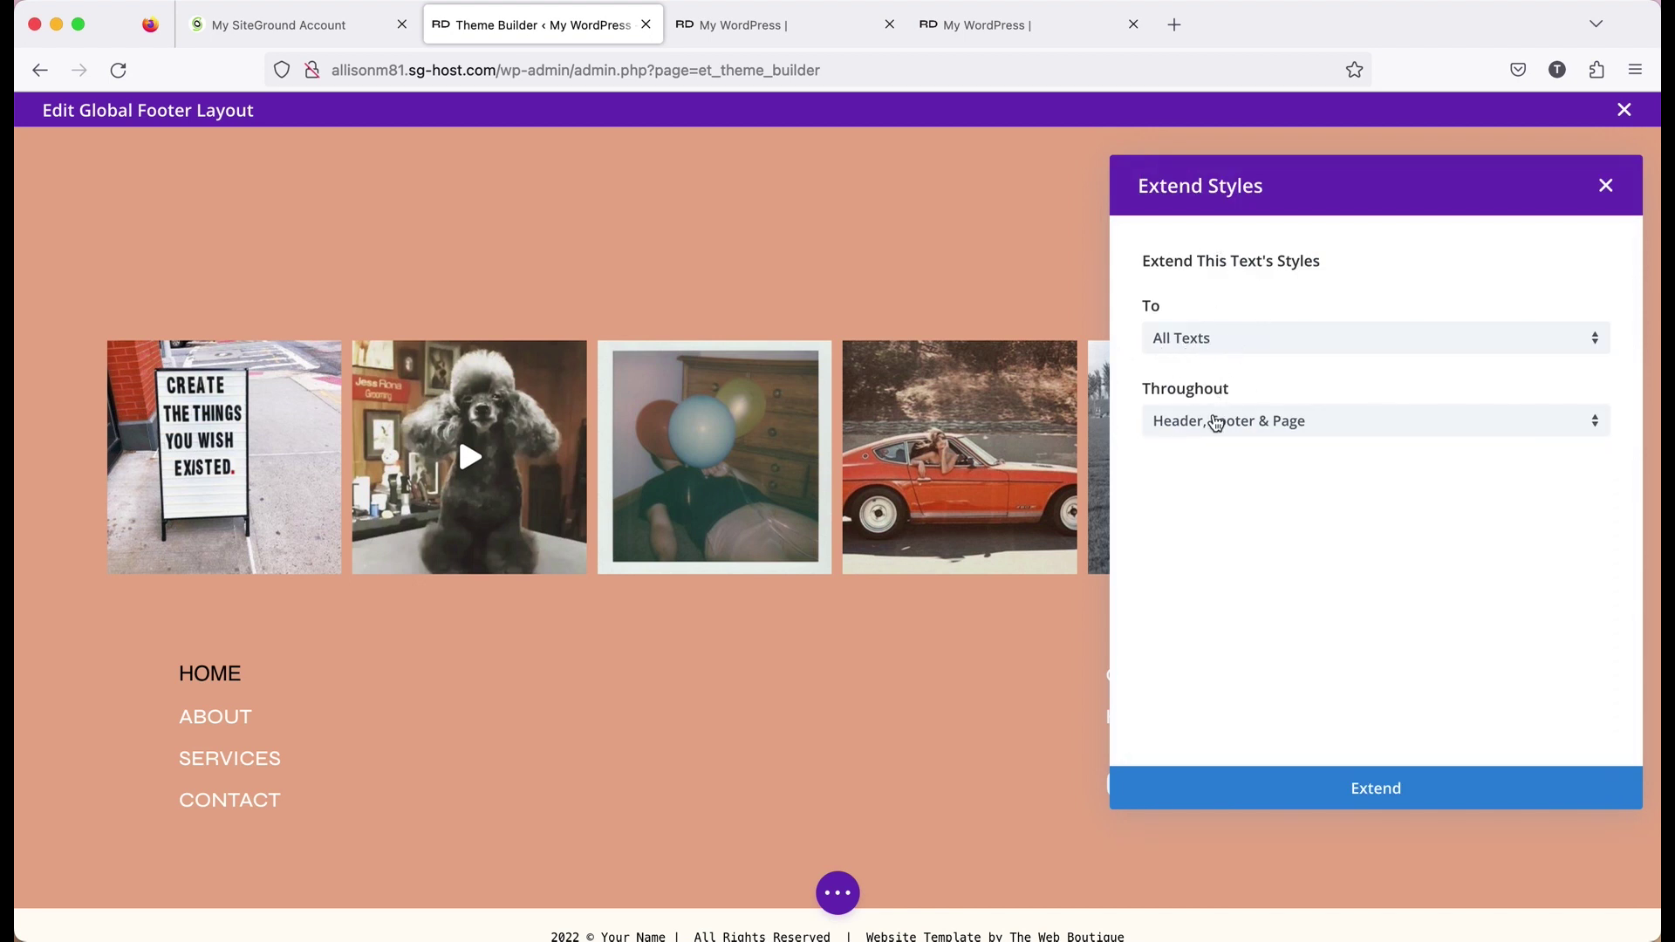
pyautogui.click(1216, 423)
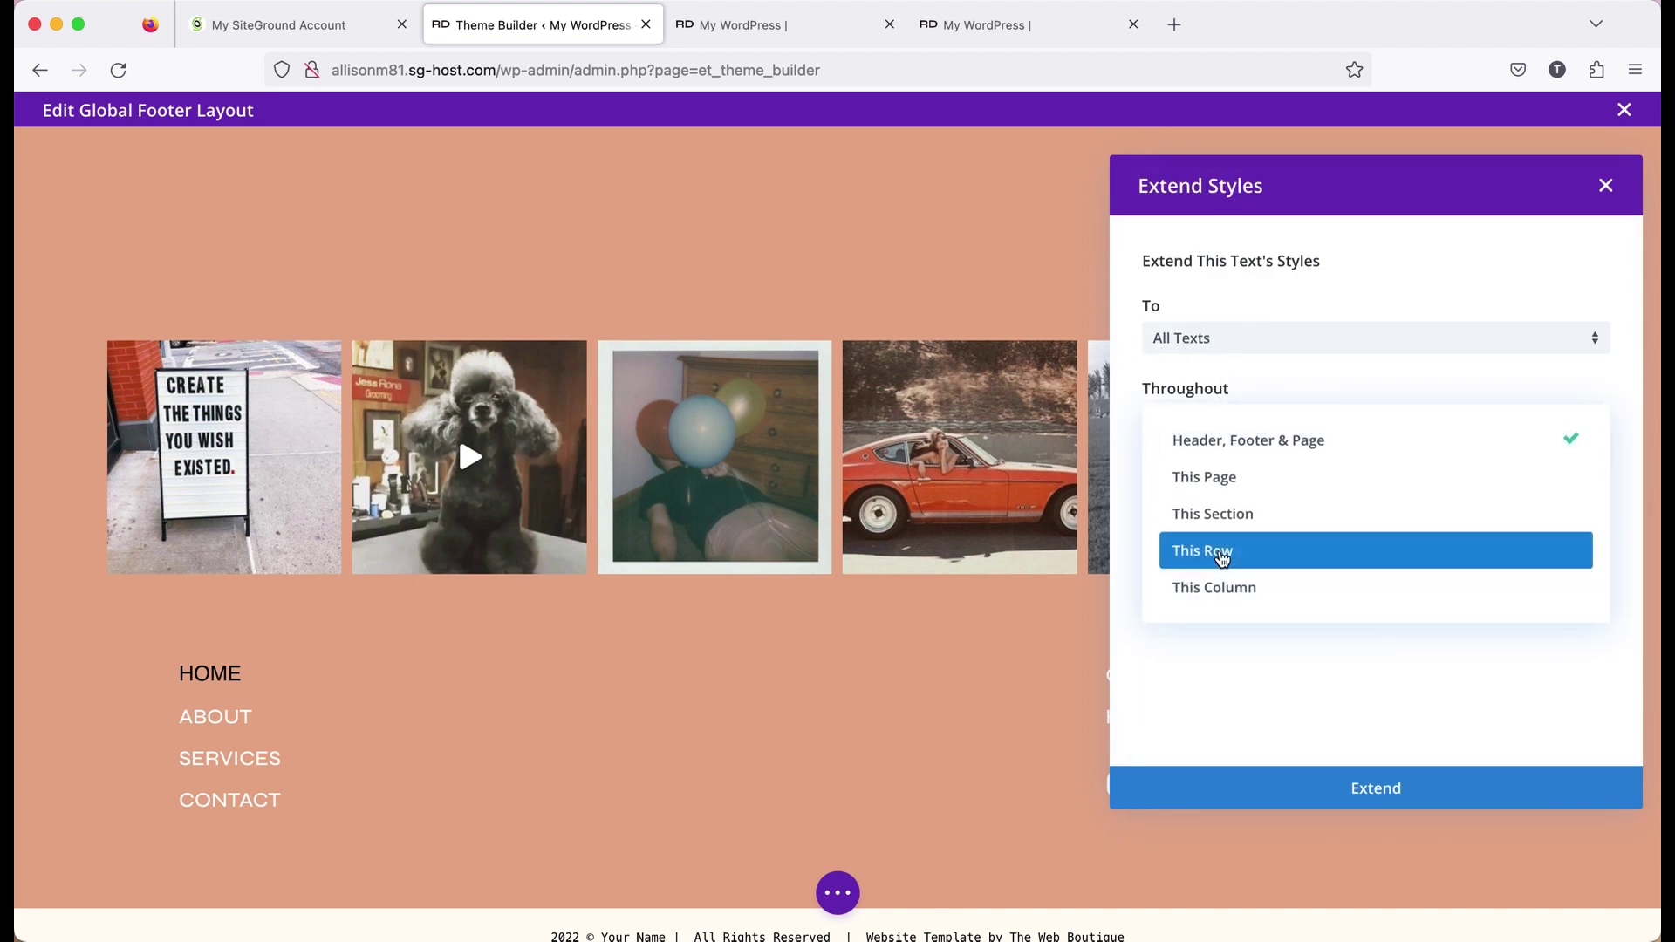
pyautogui.click(1222, 556)
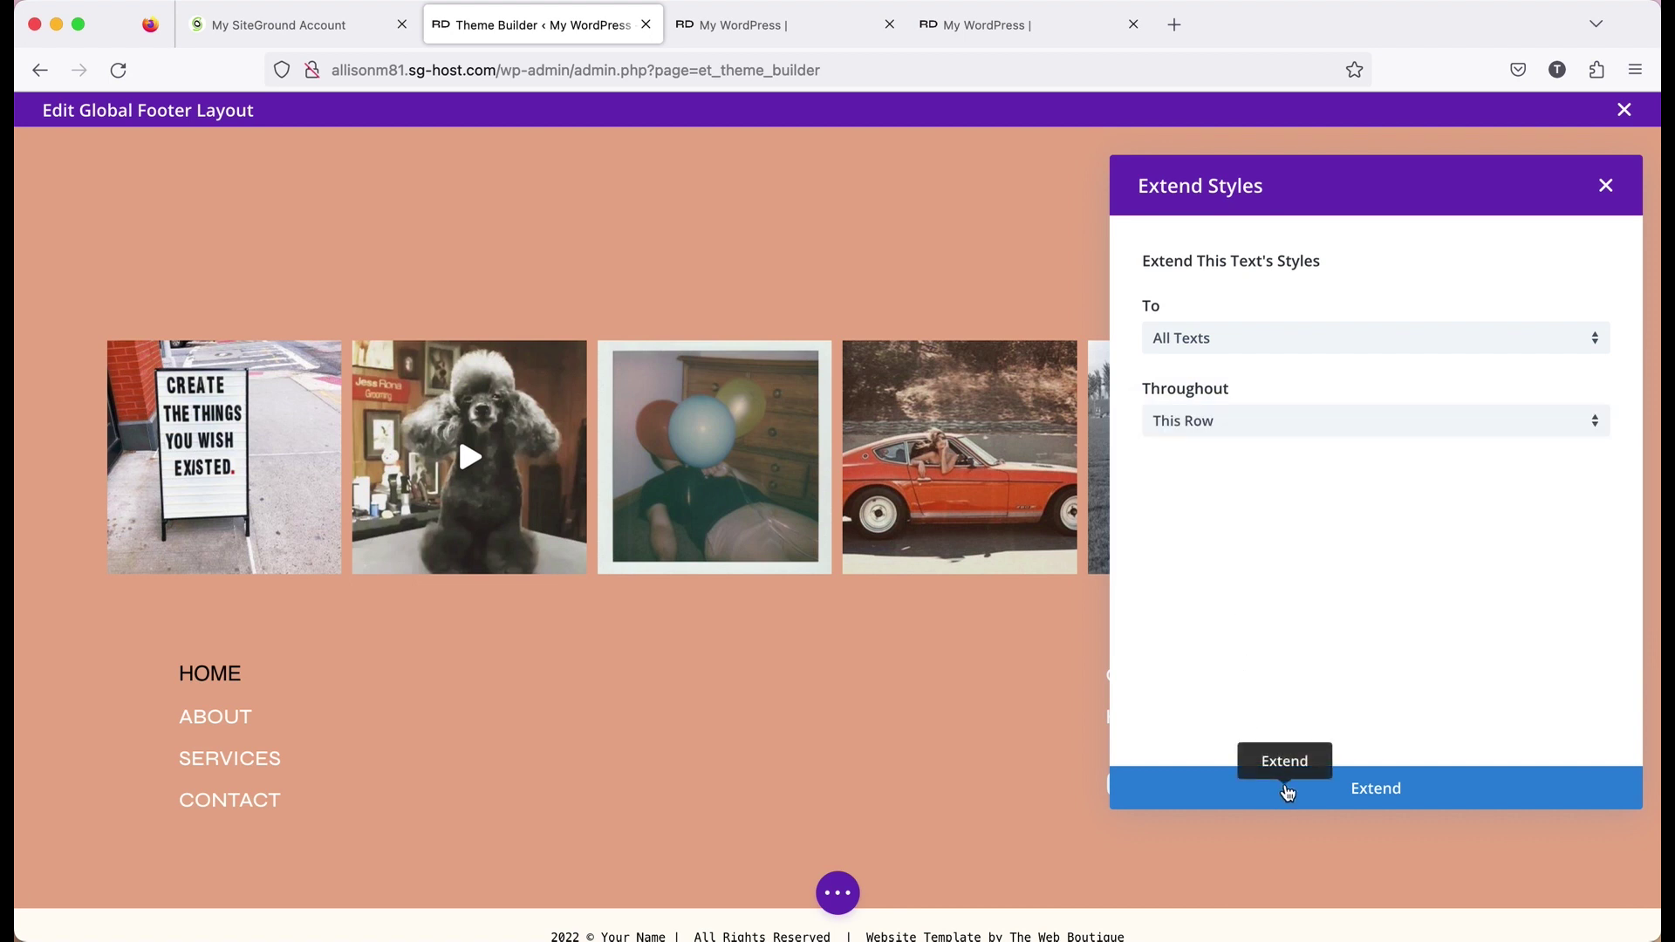
pyautogui.click(1286, 790)
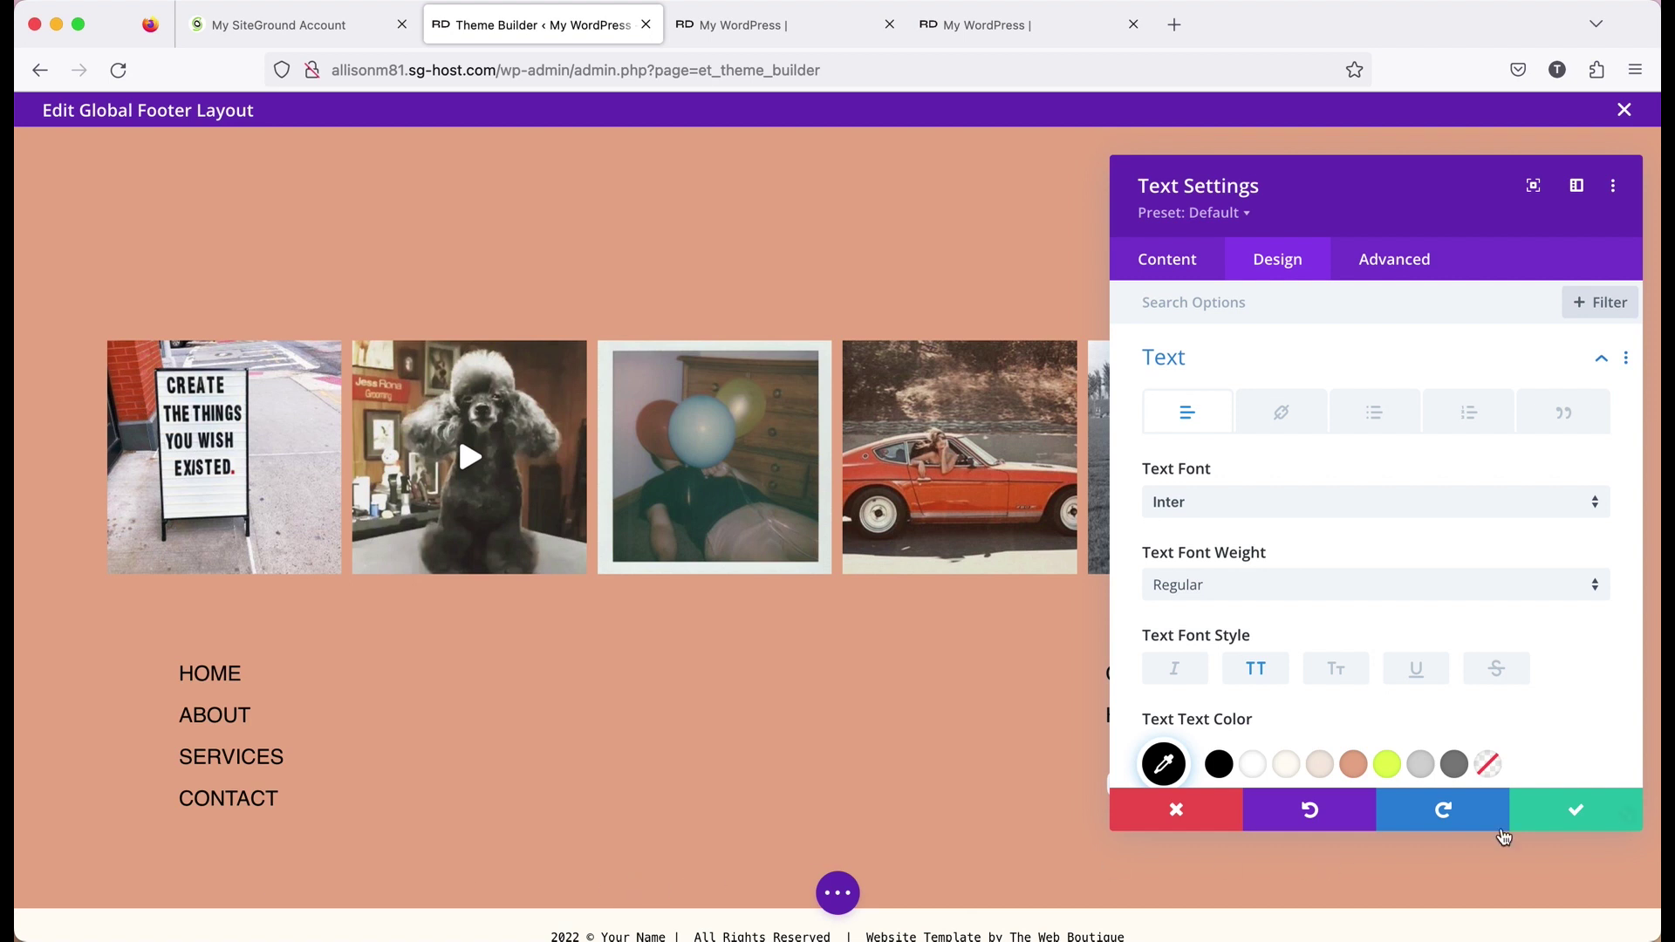
pyautogui.click(1571, 816)
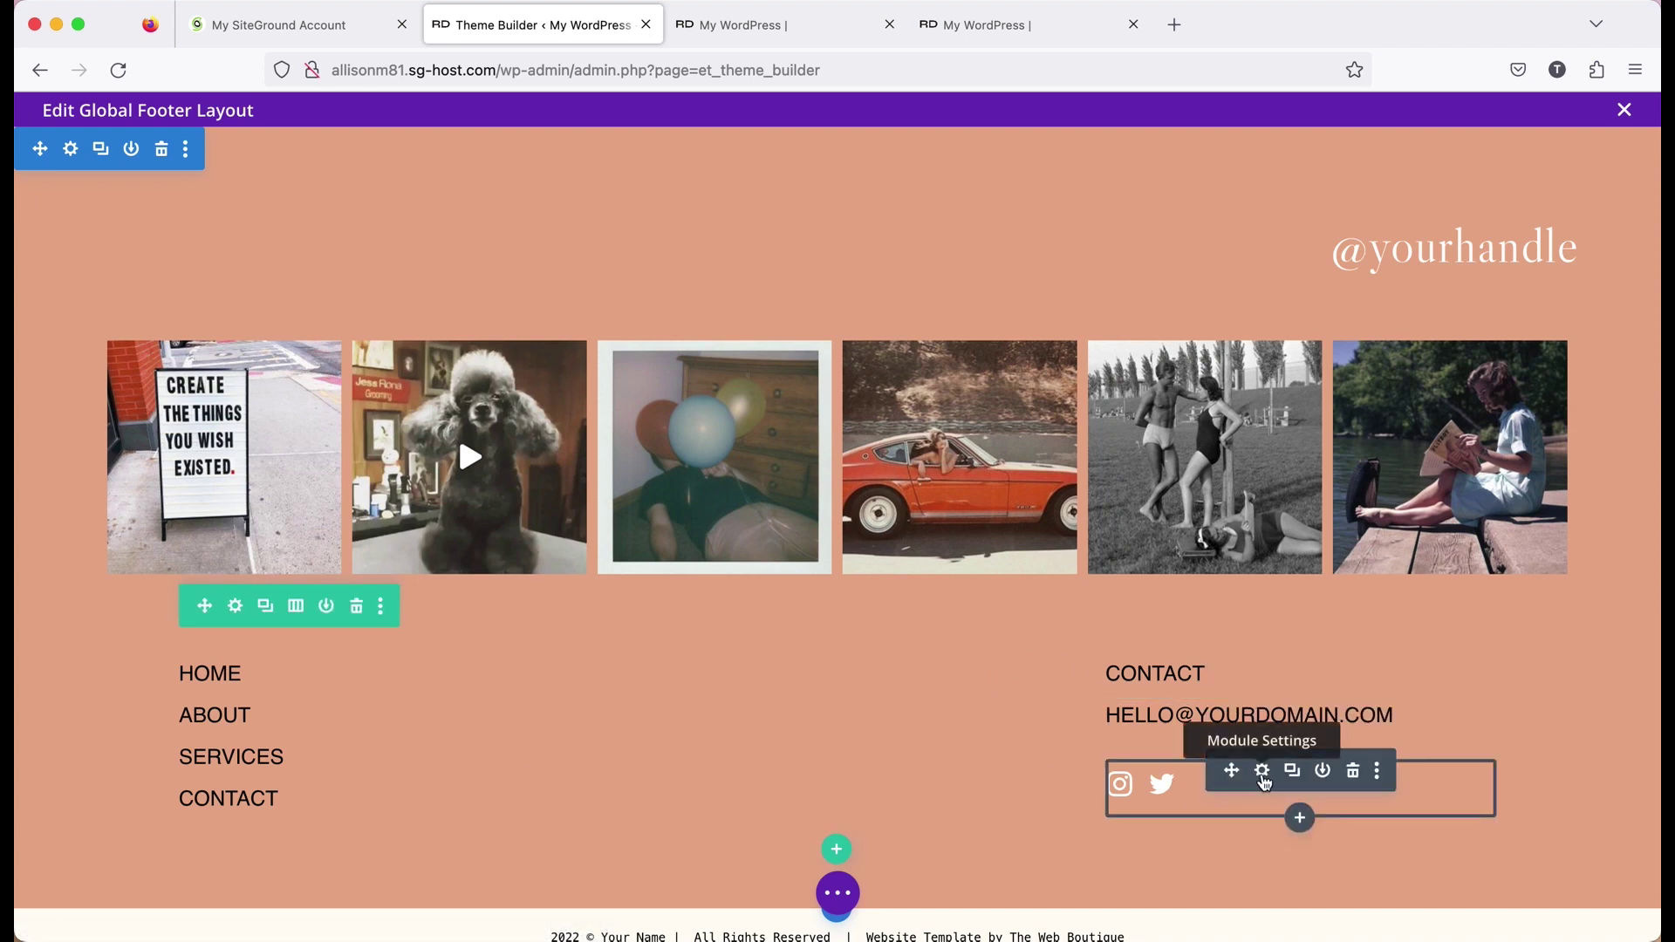
# Set the icon color of the footer's Social Media Follow module to #000000 and save the module
pyautogui.click(1263, 773)
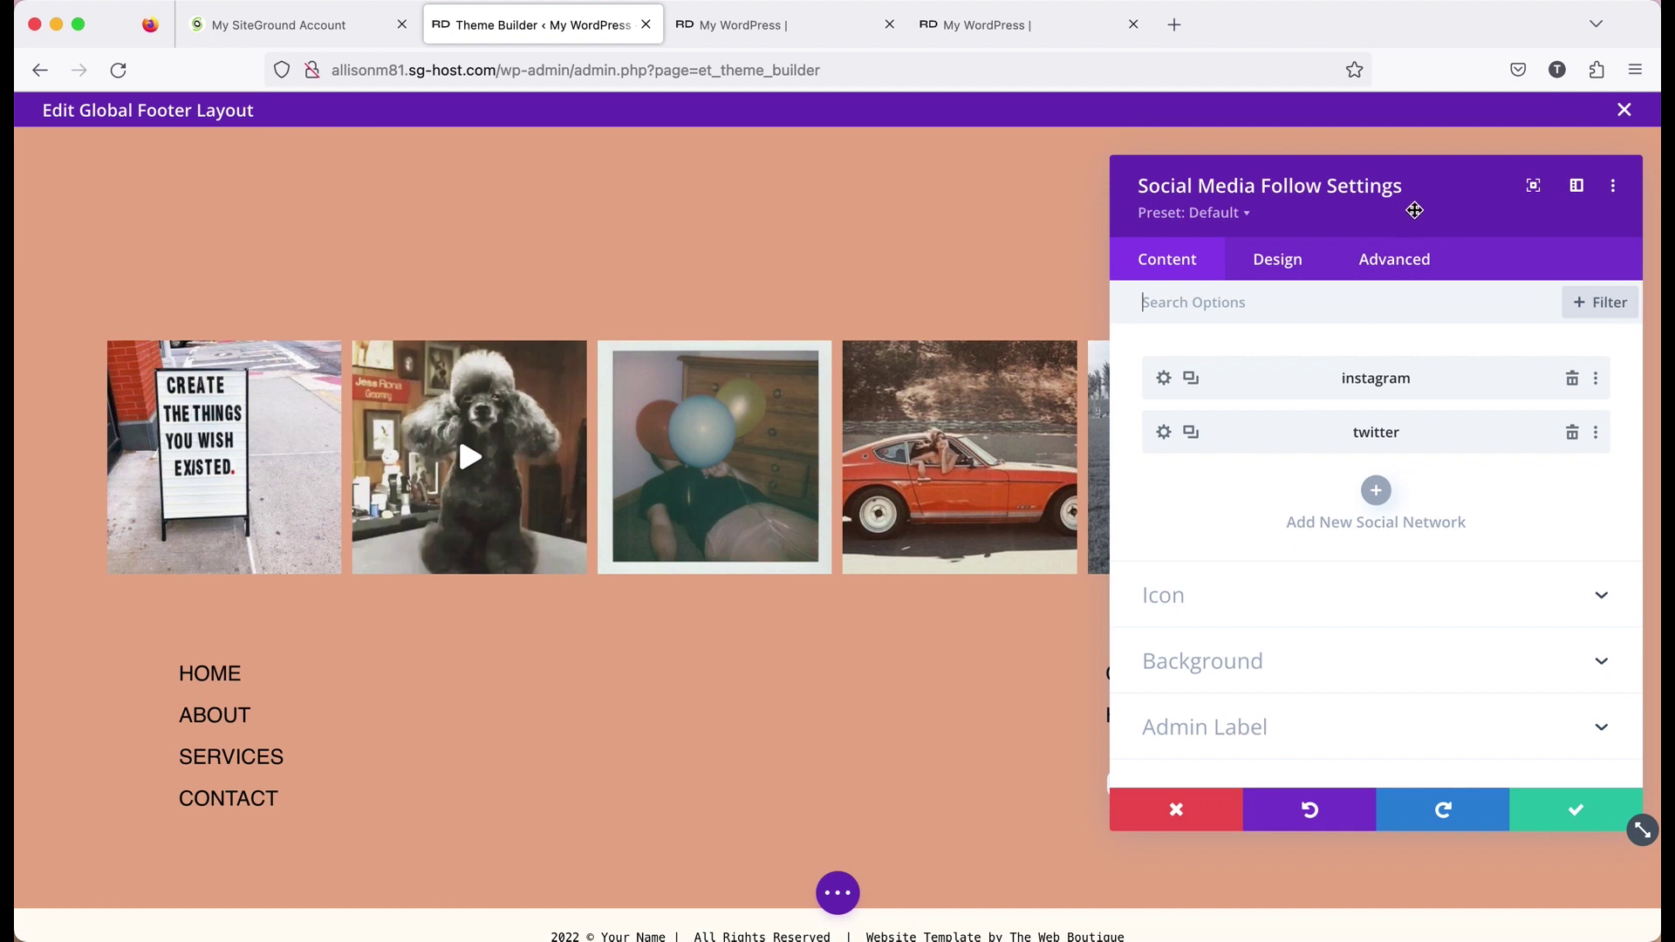
pyautogui.moveTo(1415, 210); pyautogui.dragTo(712, 224)
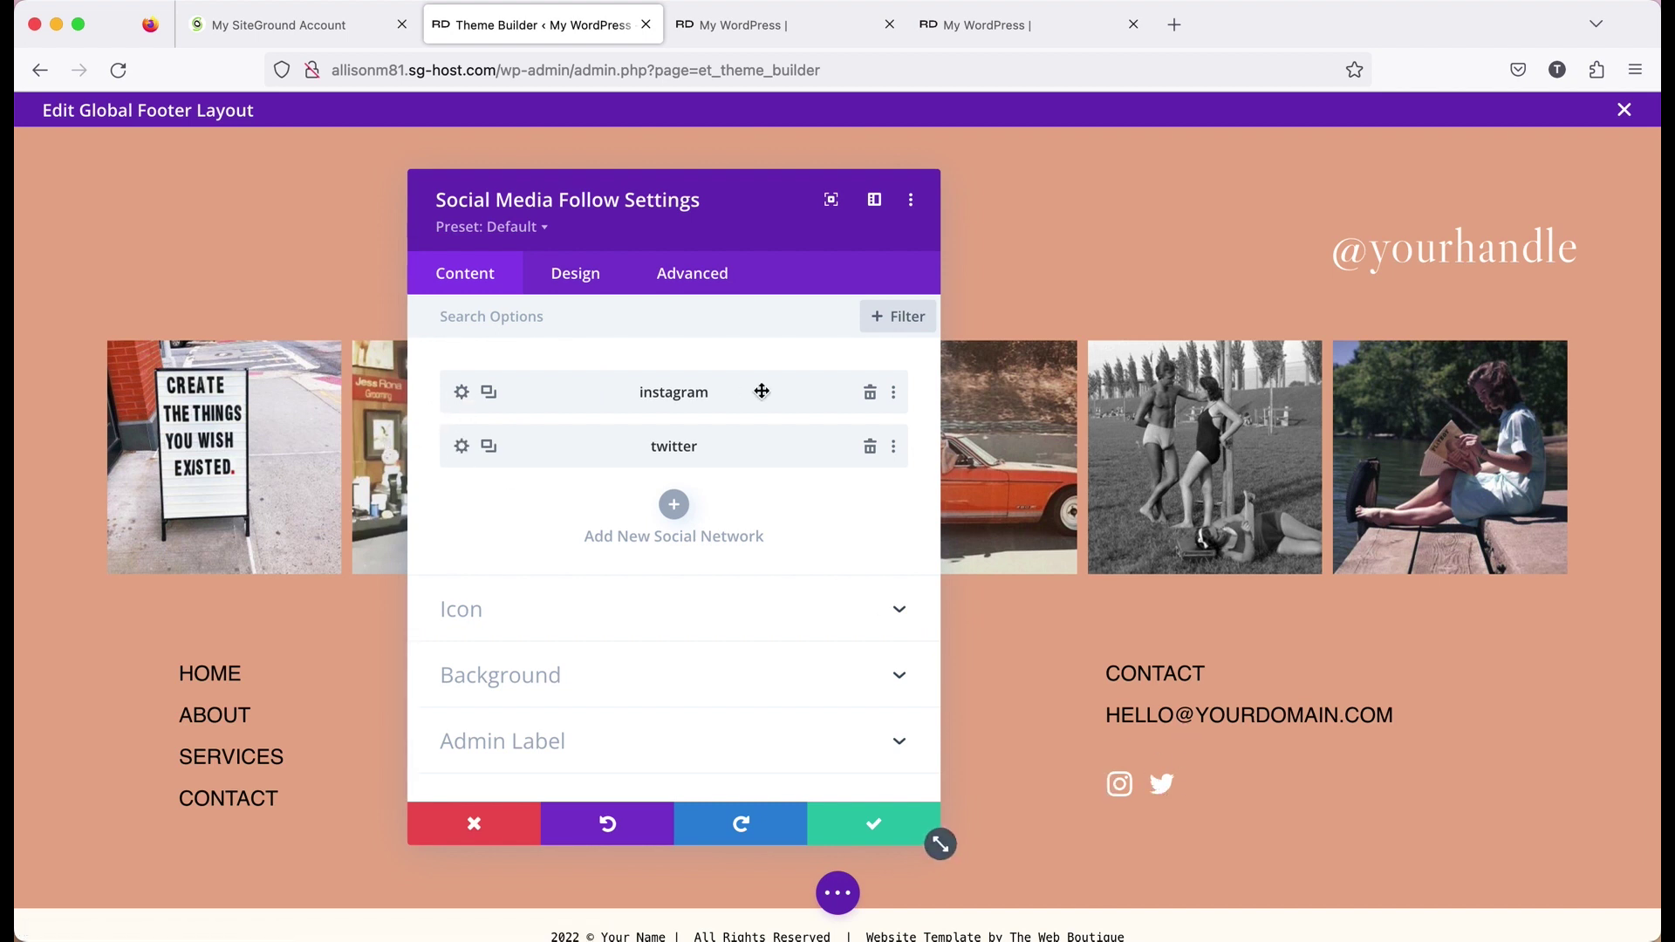
pyautogui.click(461, 393)
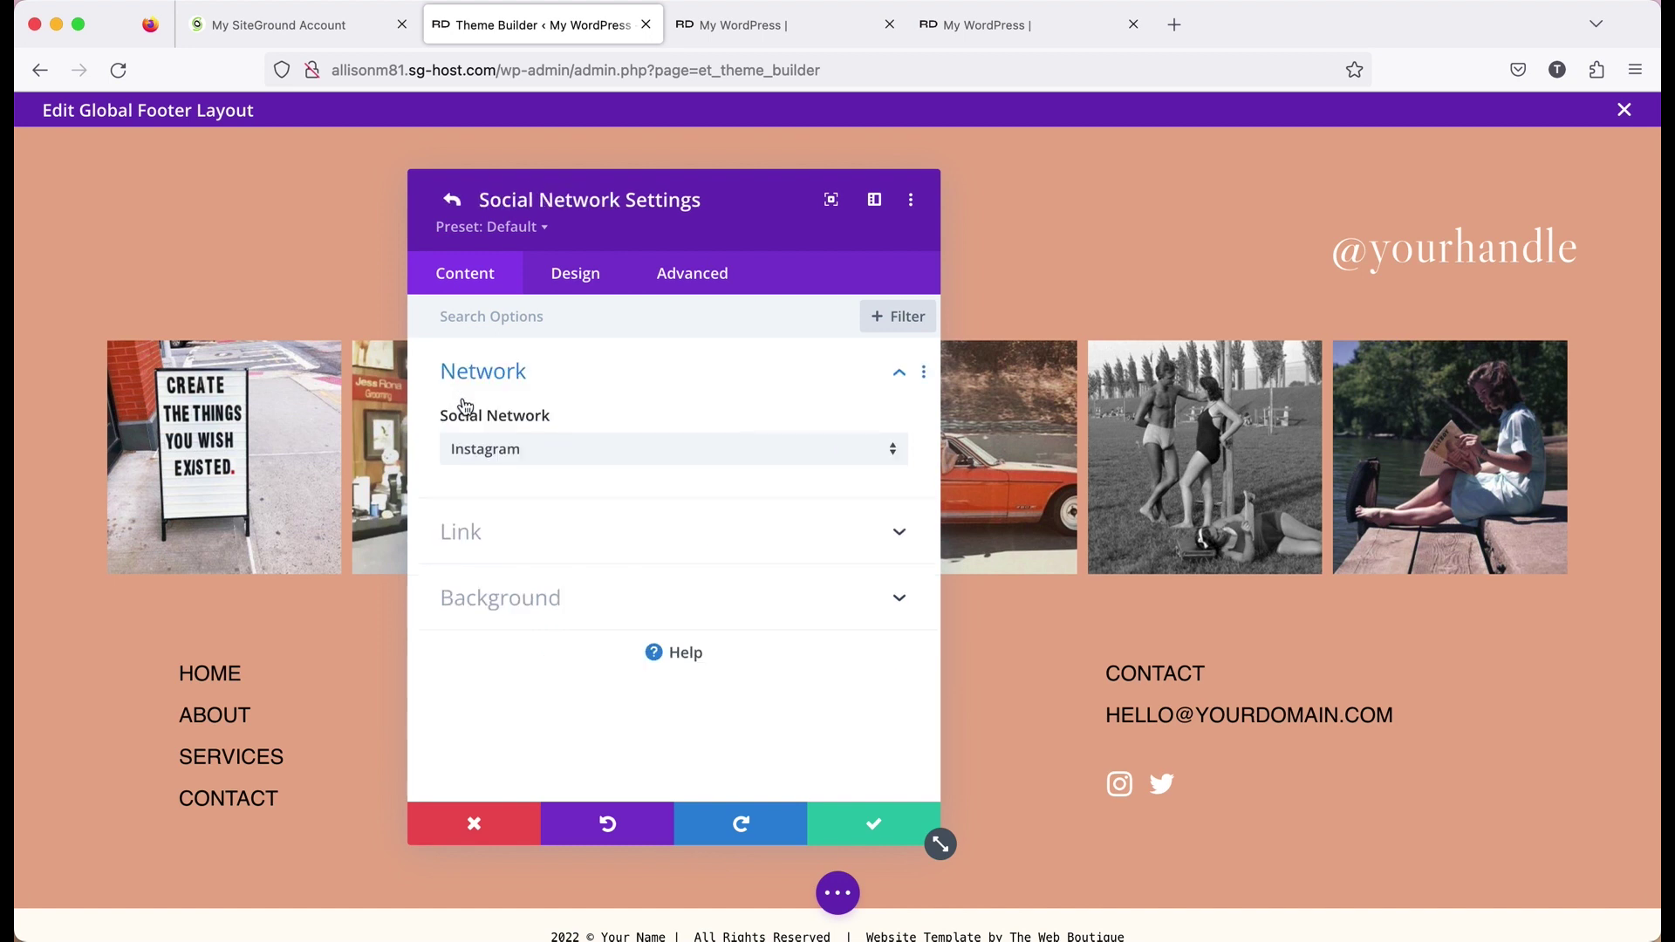
pyautogui.click(452, 200)
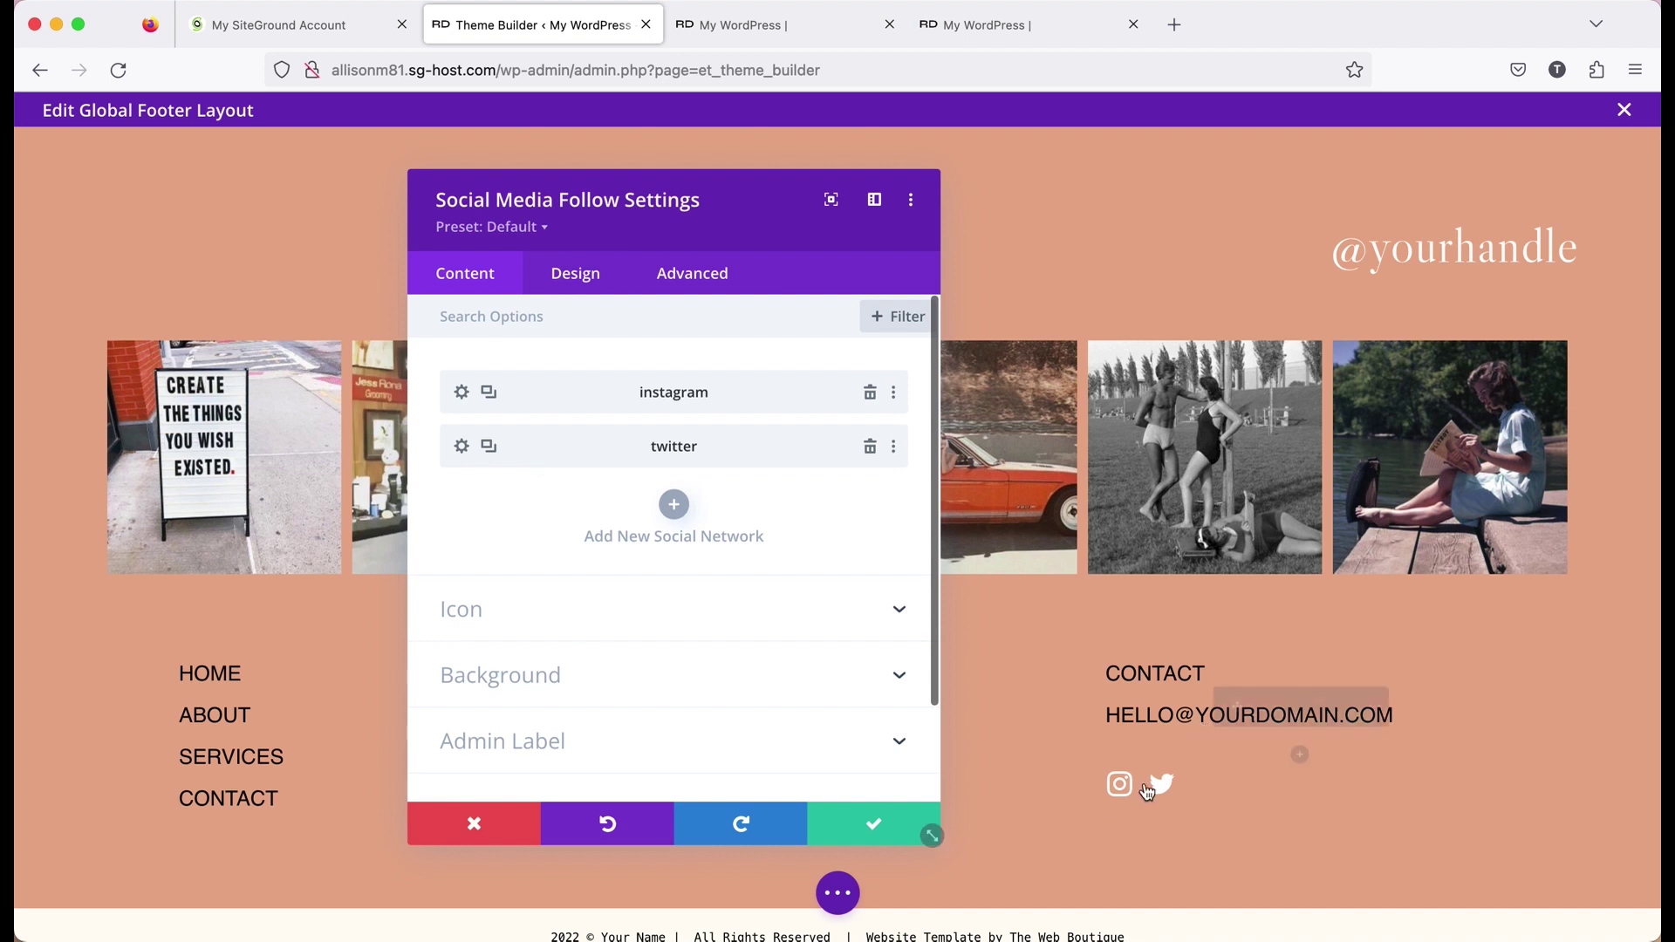
pyautogui.click(562, 277)
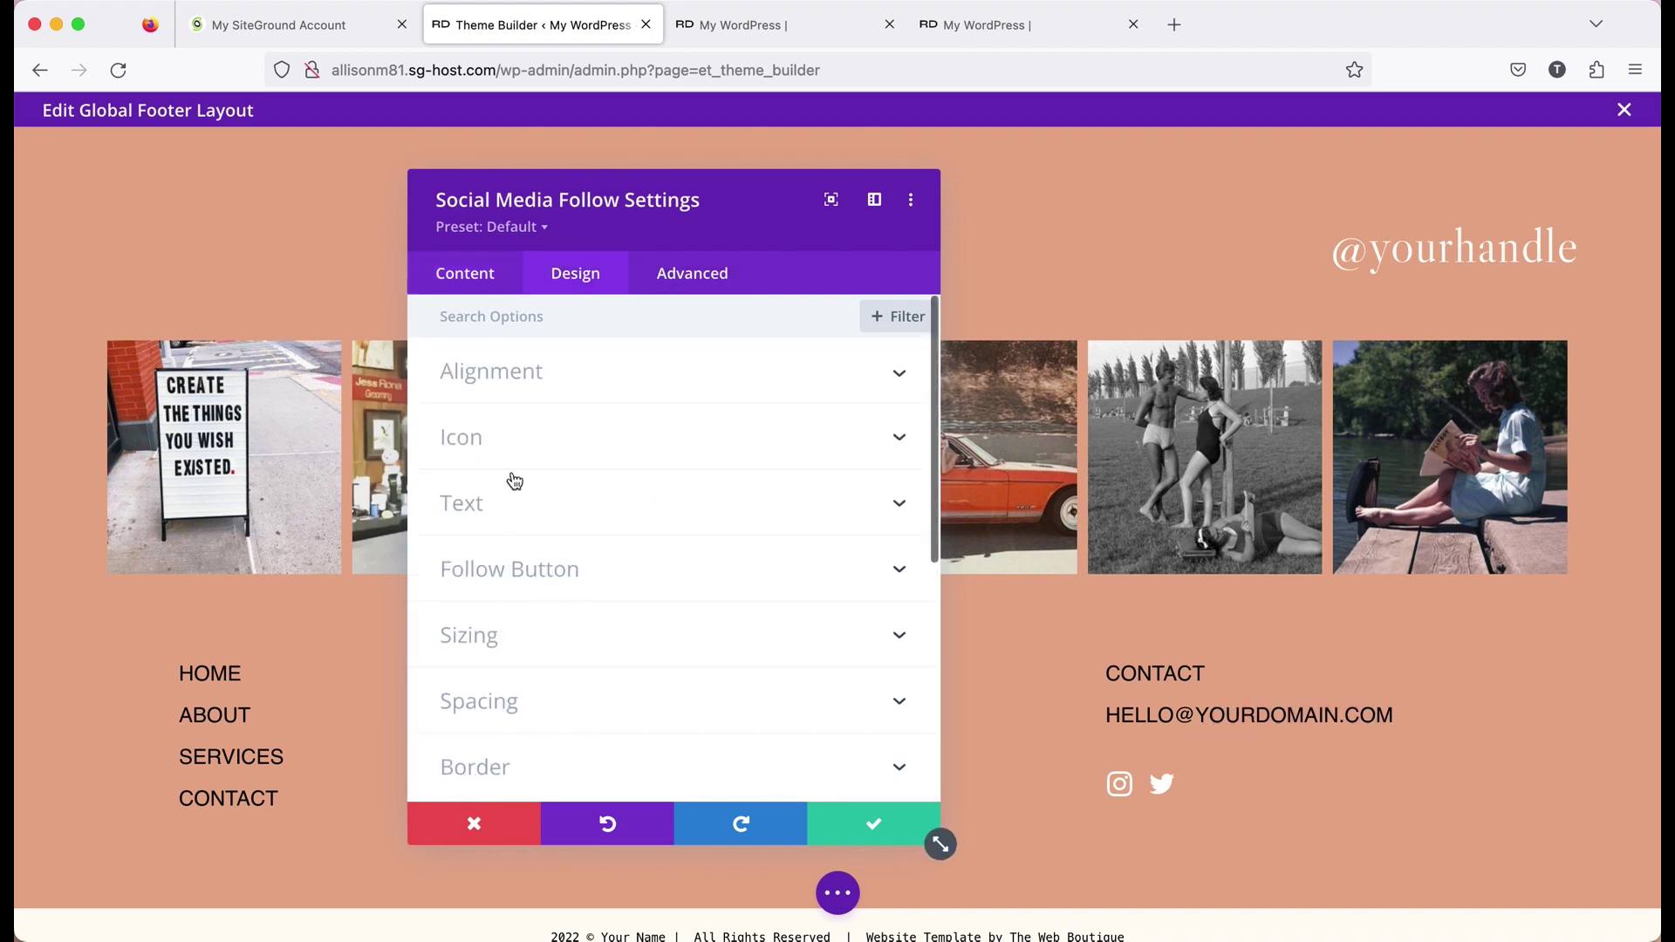
pyautogui.click(520, 438)
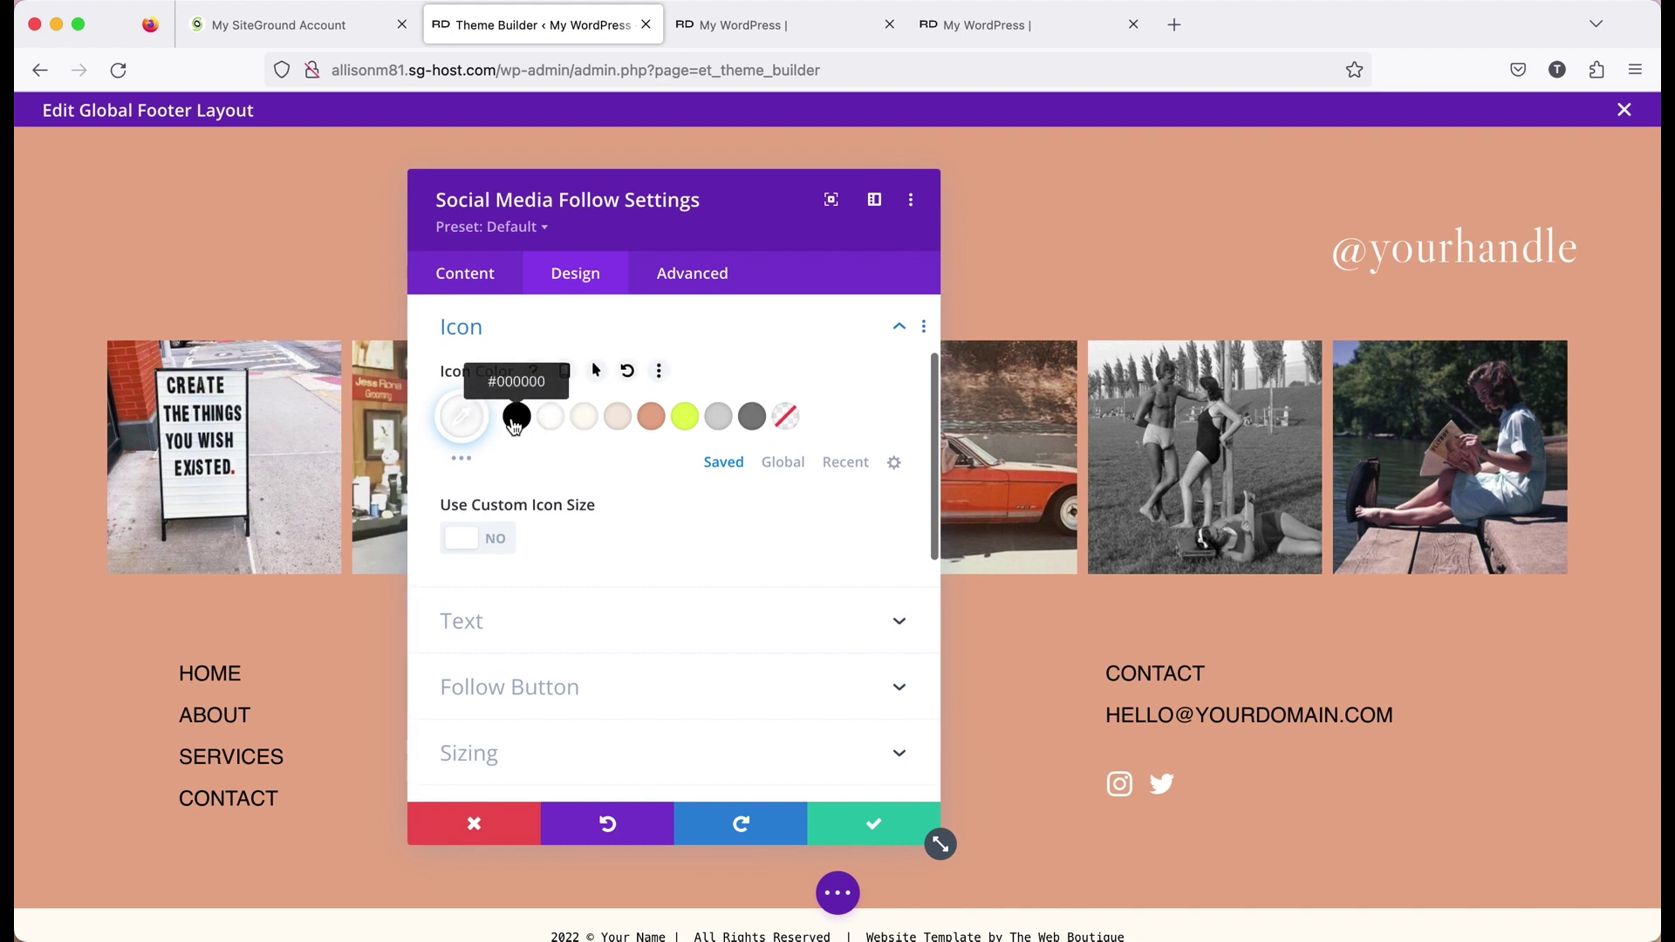
pyautogui.click(517, 417)
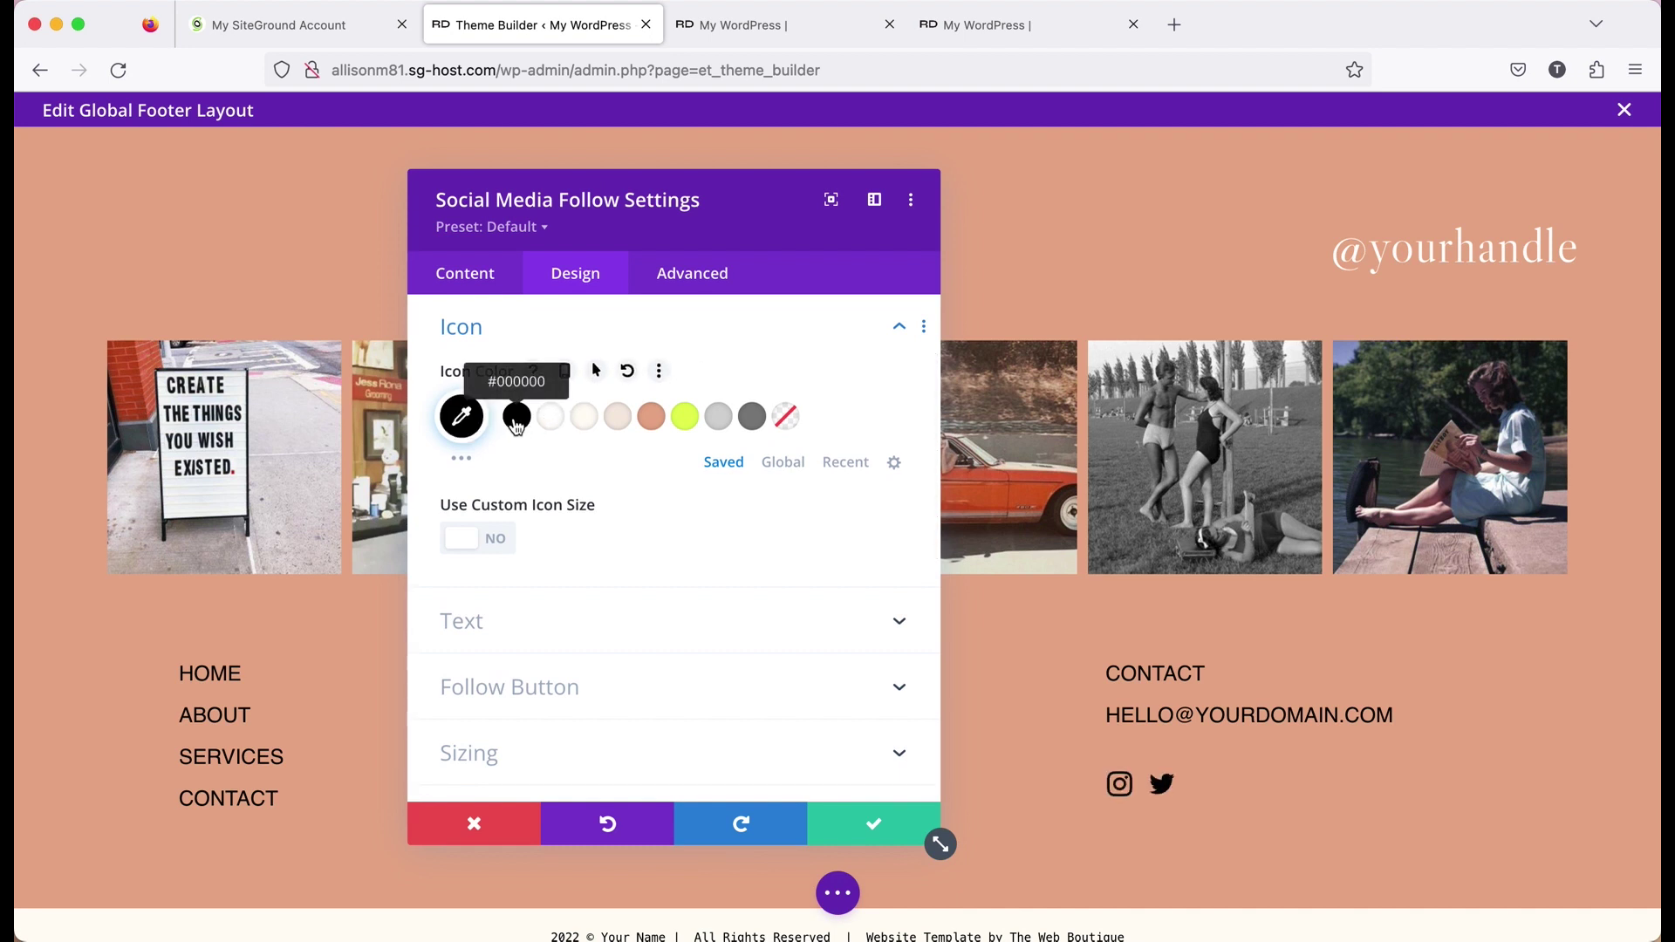
pyautogui.click(833, 816)
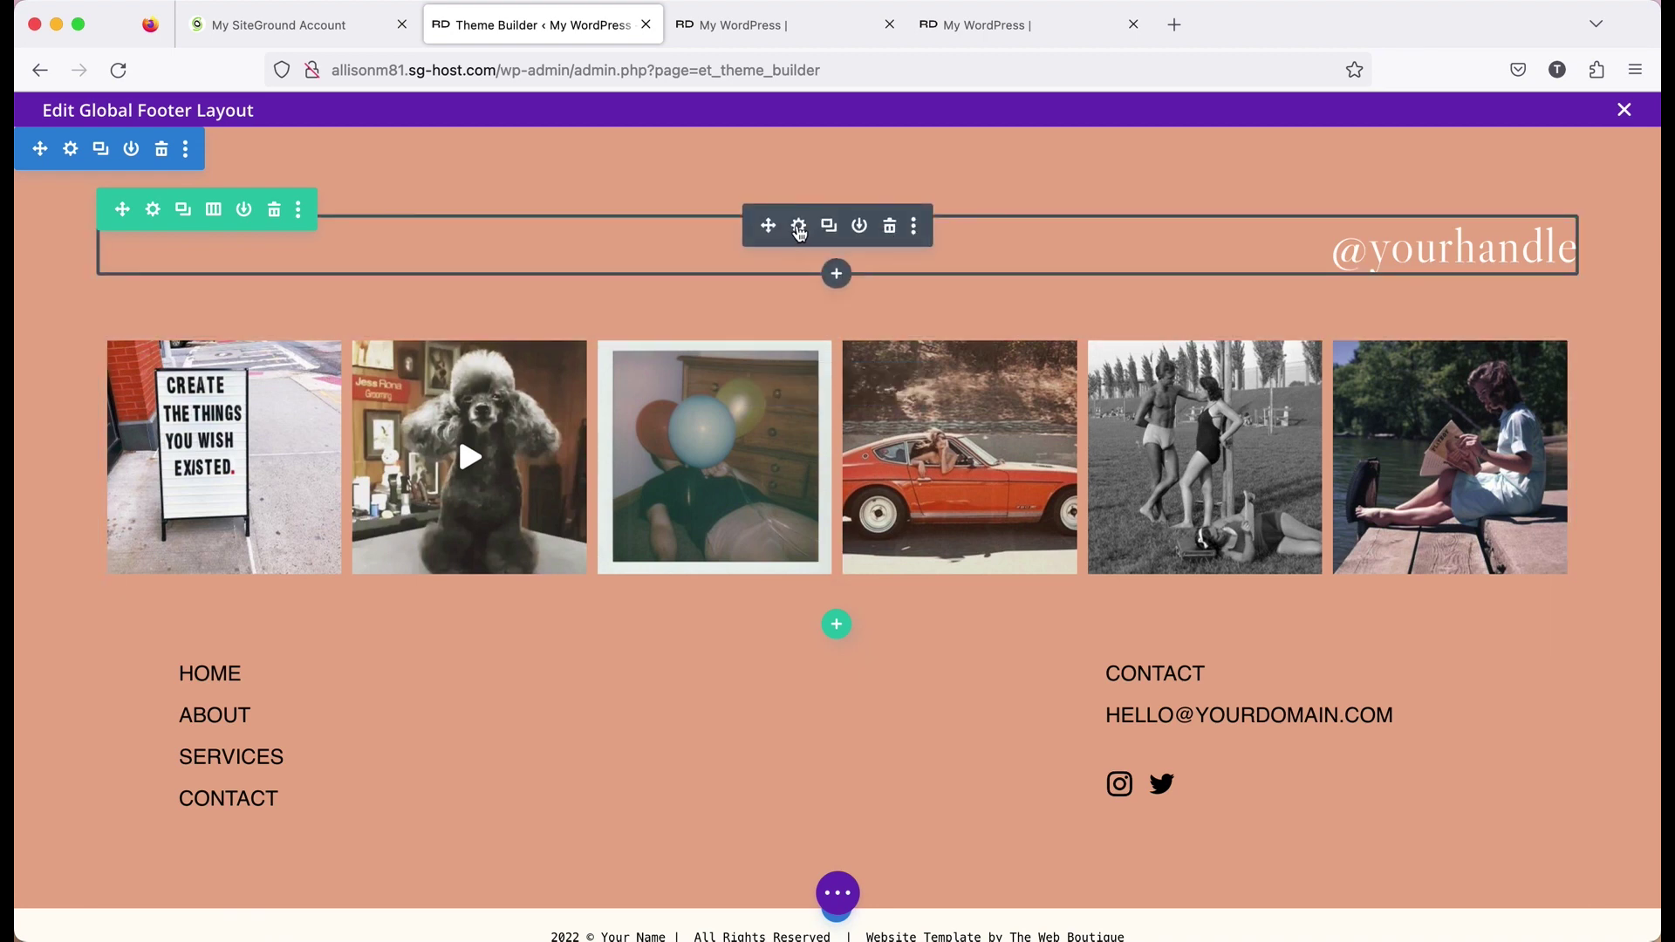
pyautogui.click(799, 228)
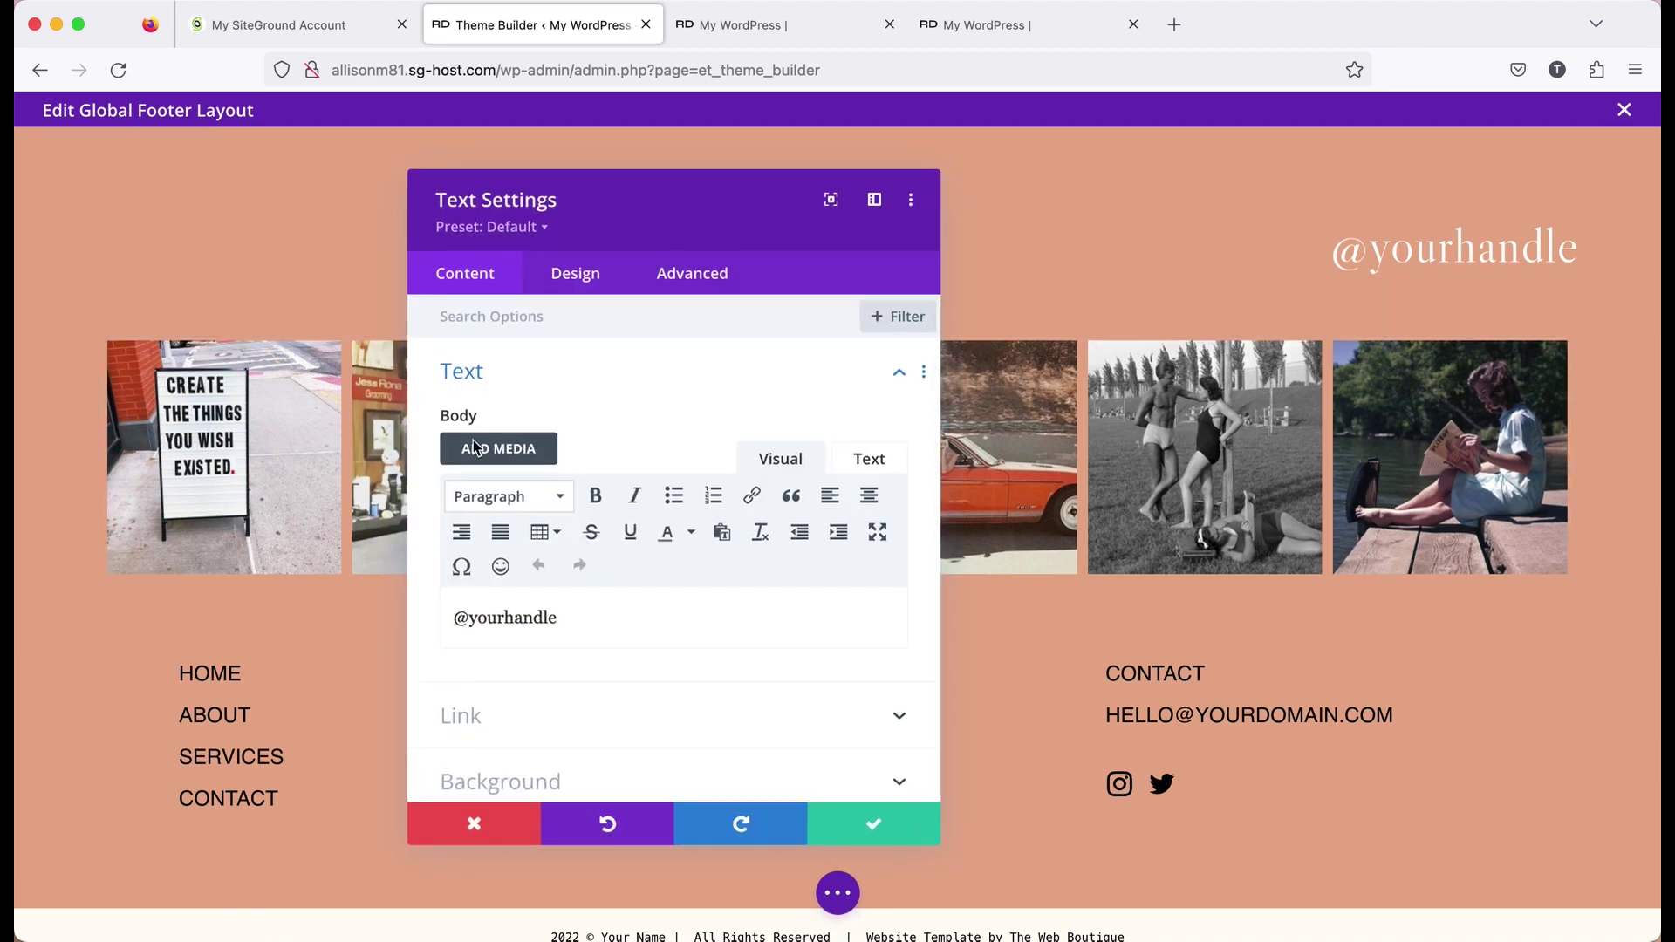
pyautogui.click(552, 277)
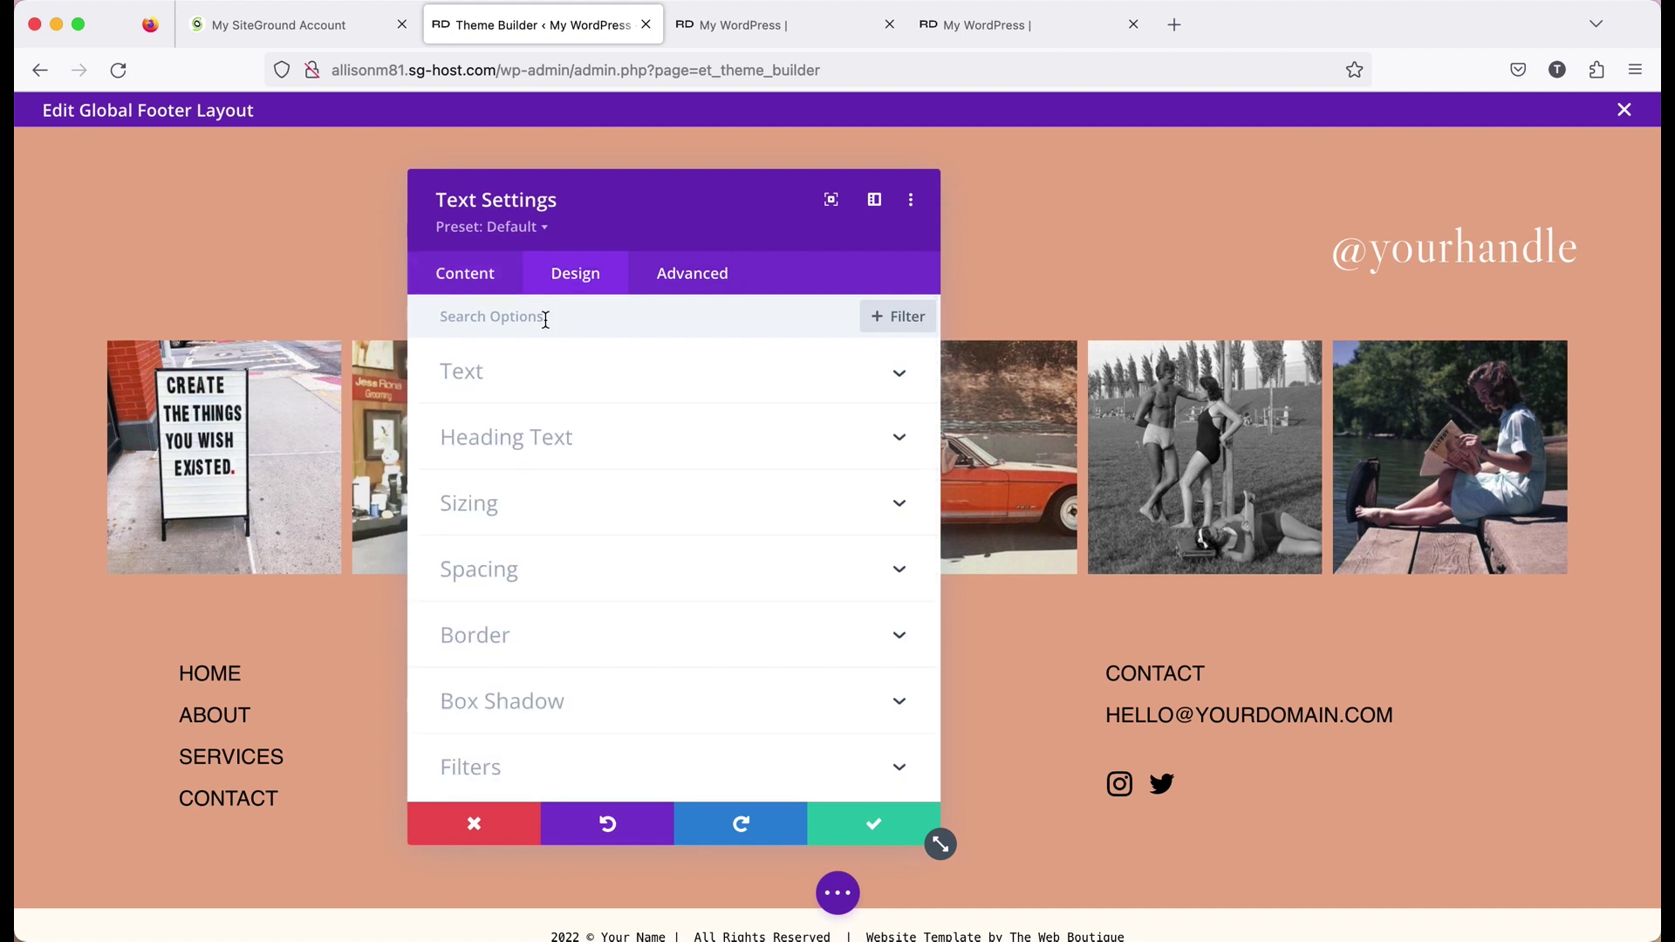
pyautogui.click(504, 381)
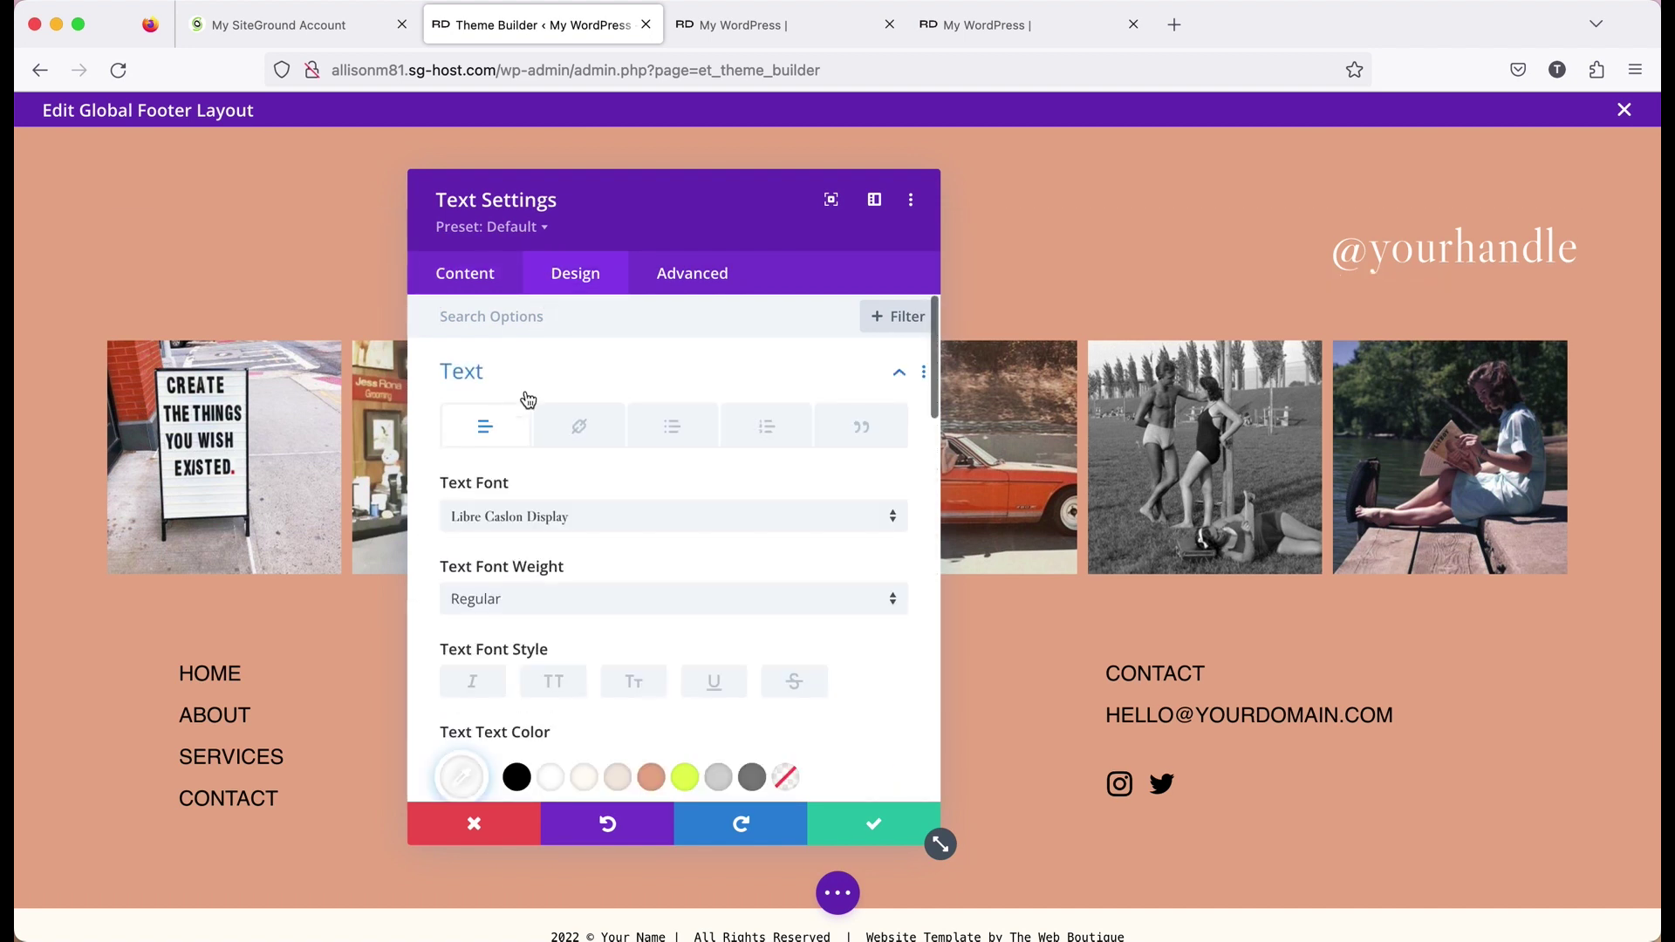
pyautogui.scroll(-2, 573, 701)
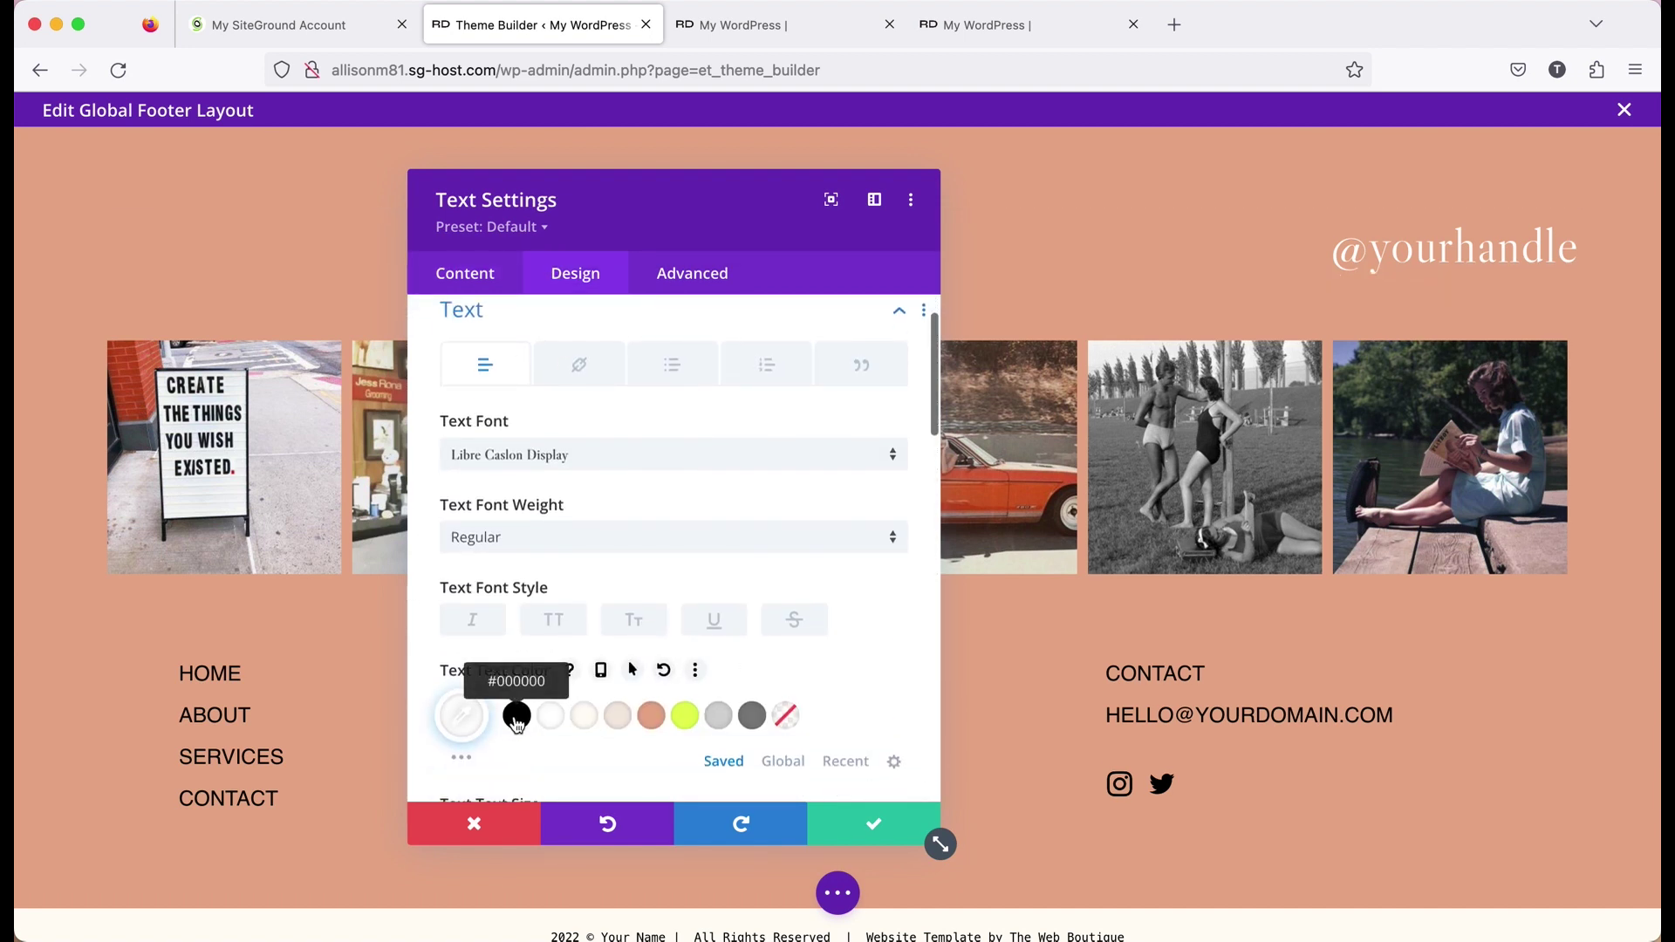
pyautogui.click(516, 716)
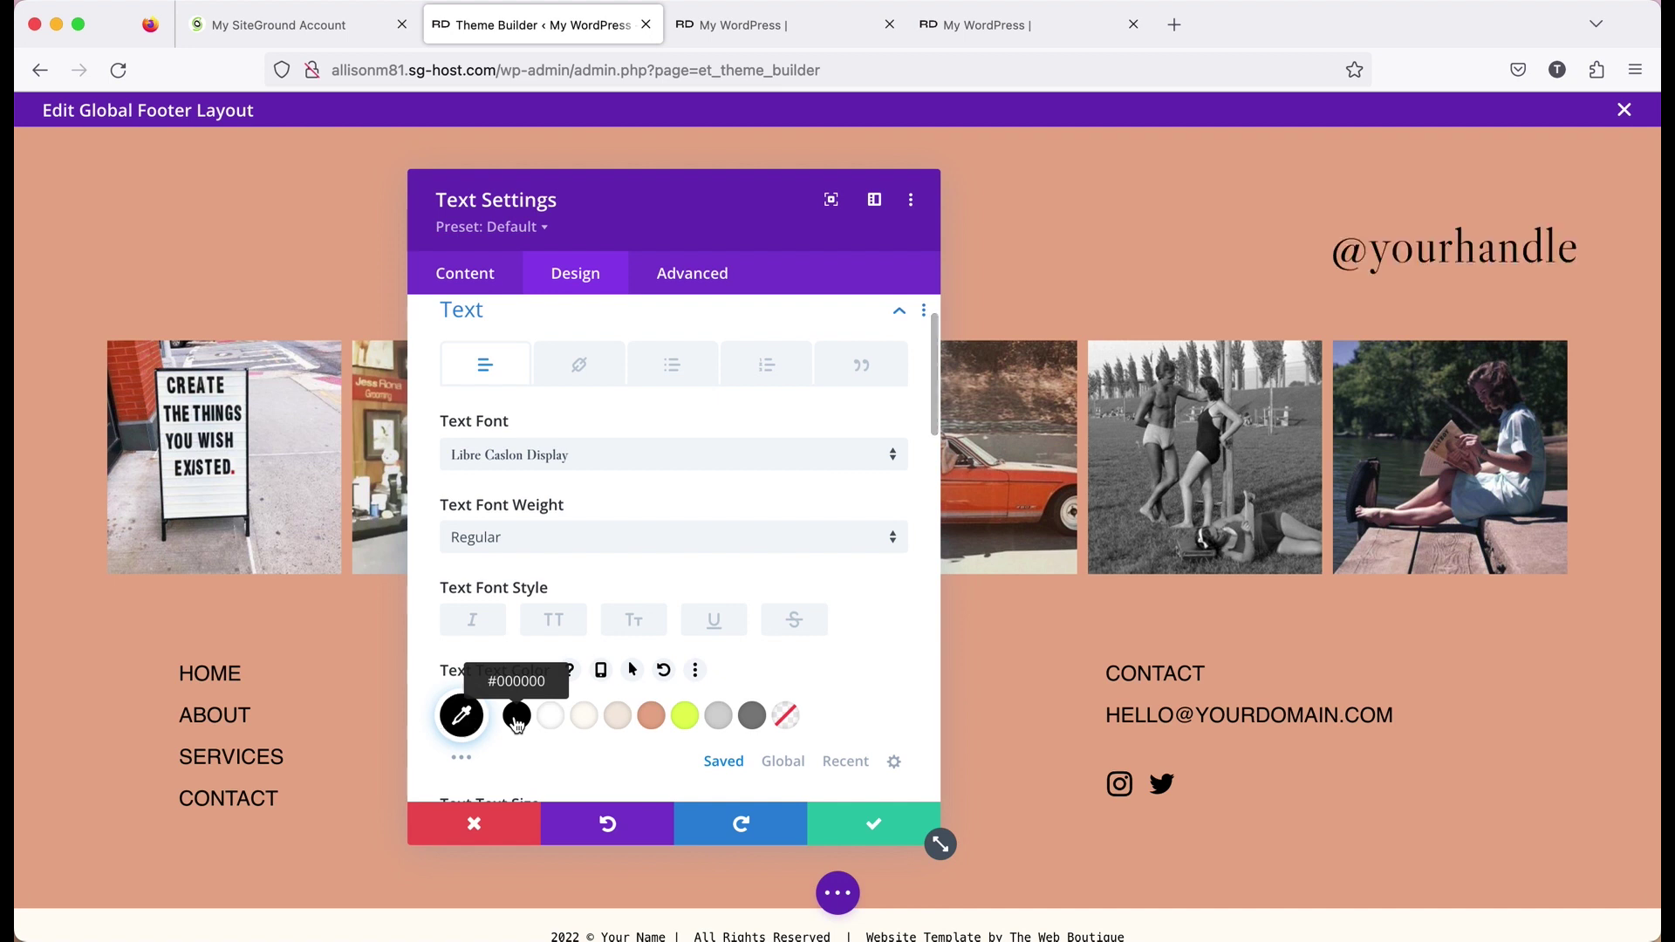
pyautogui.click(608, 464)
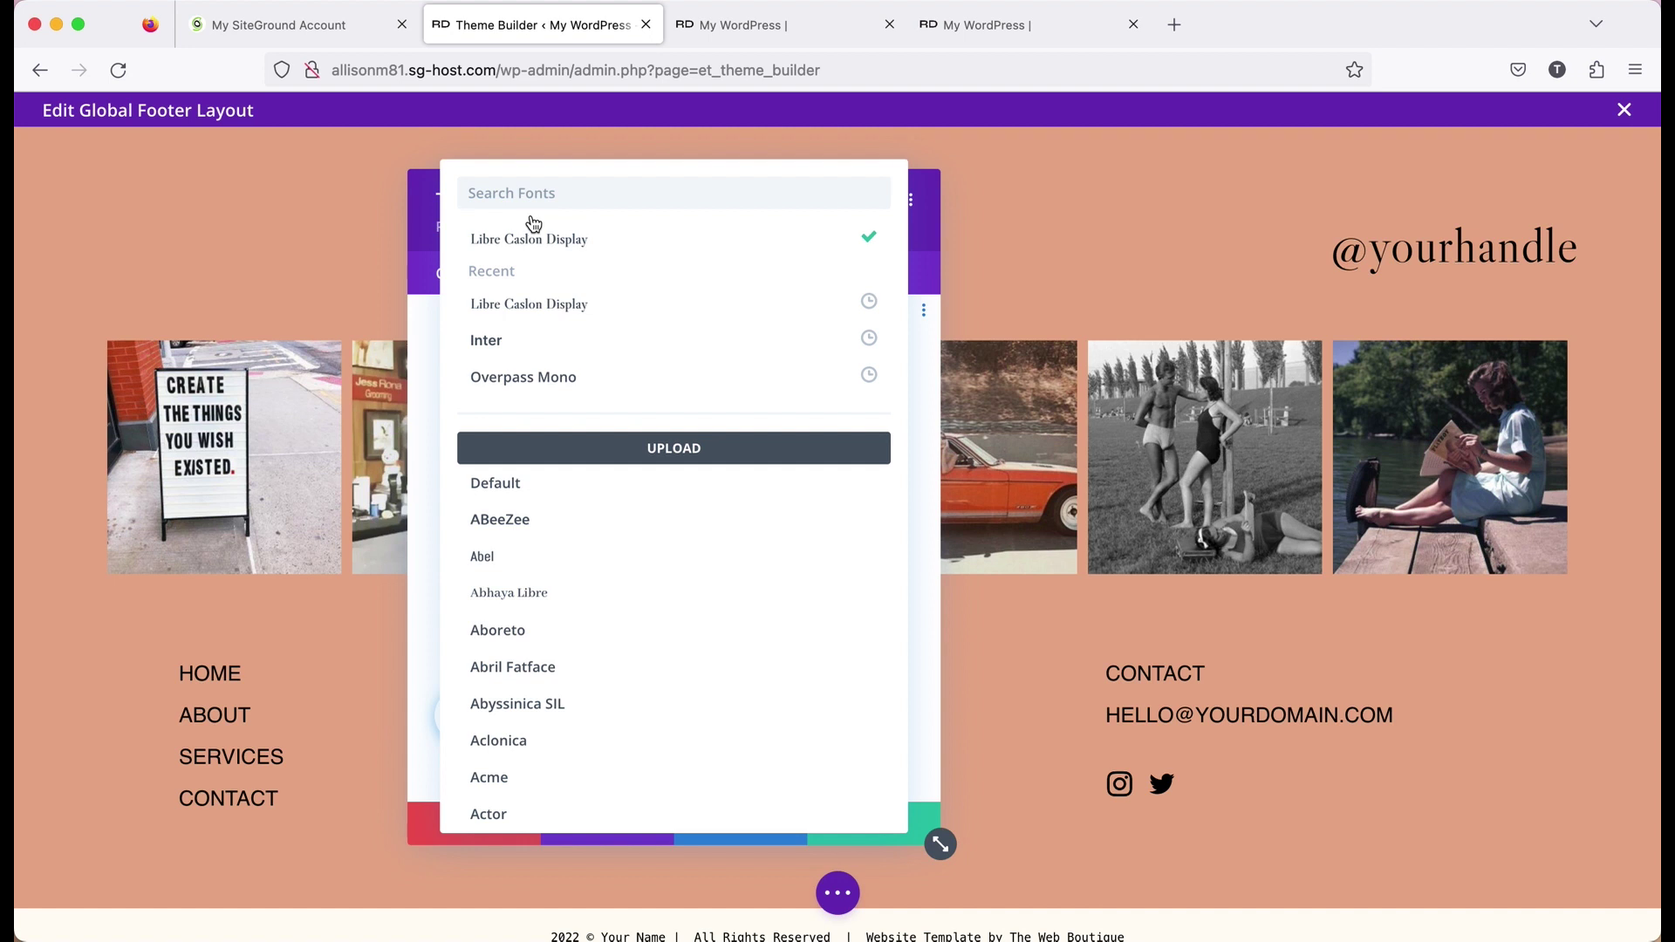
pyautogui.write('corma')
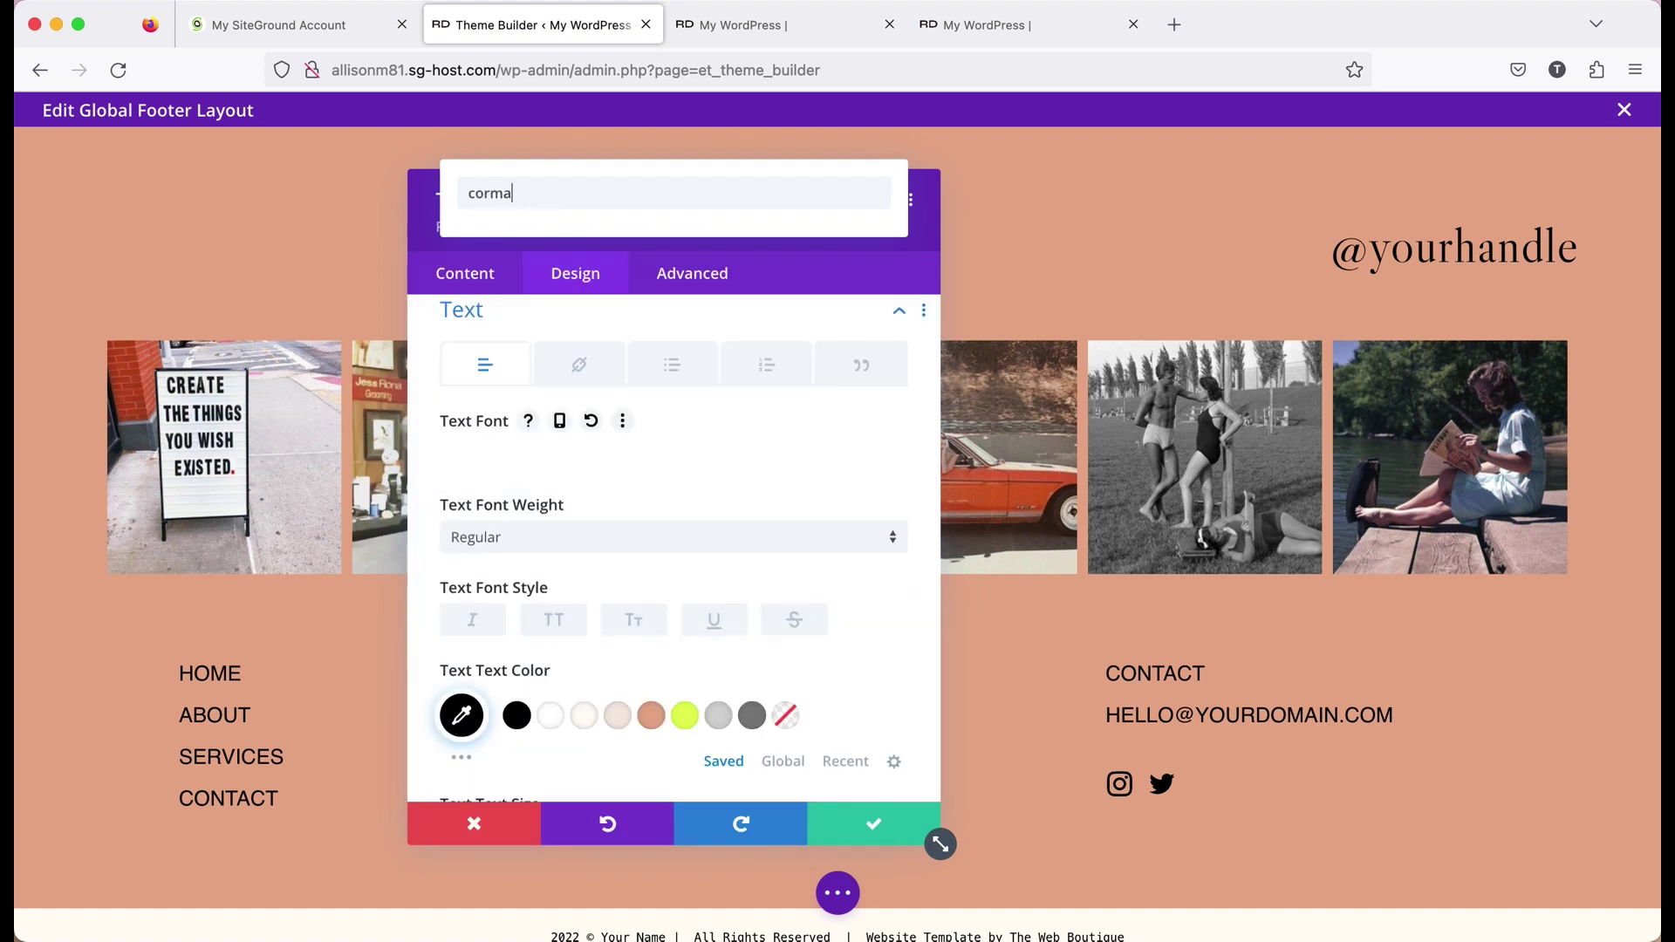
pyautogui.press('BackSpace')
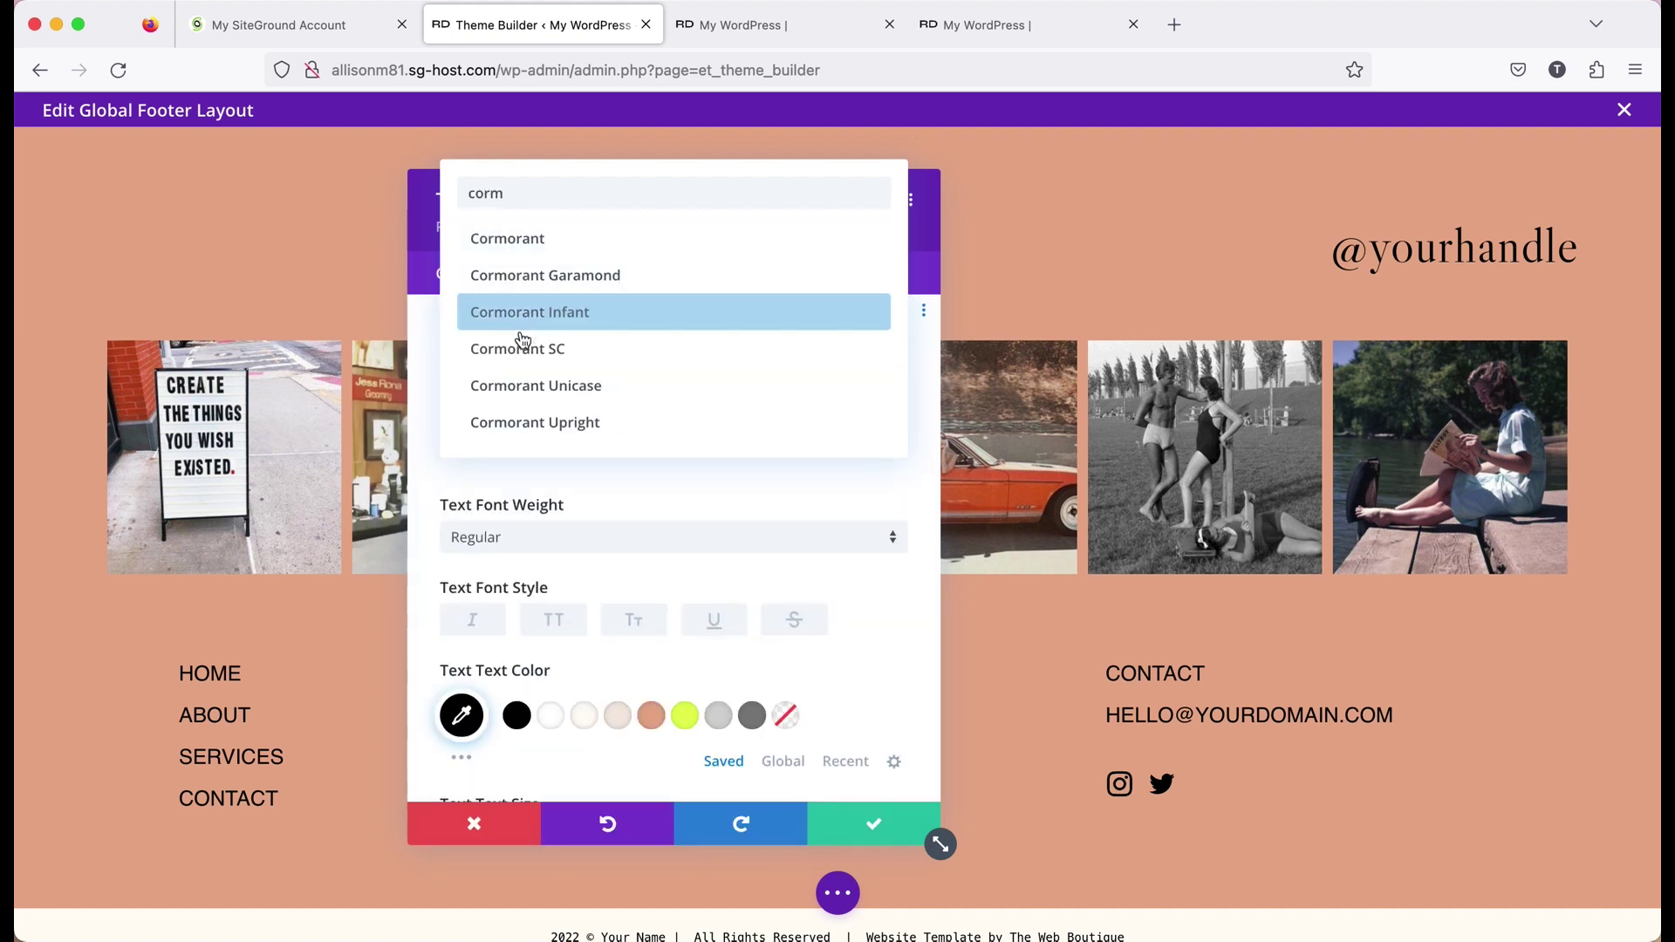
pyautogui.click(534, 424)
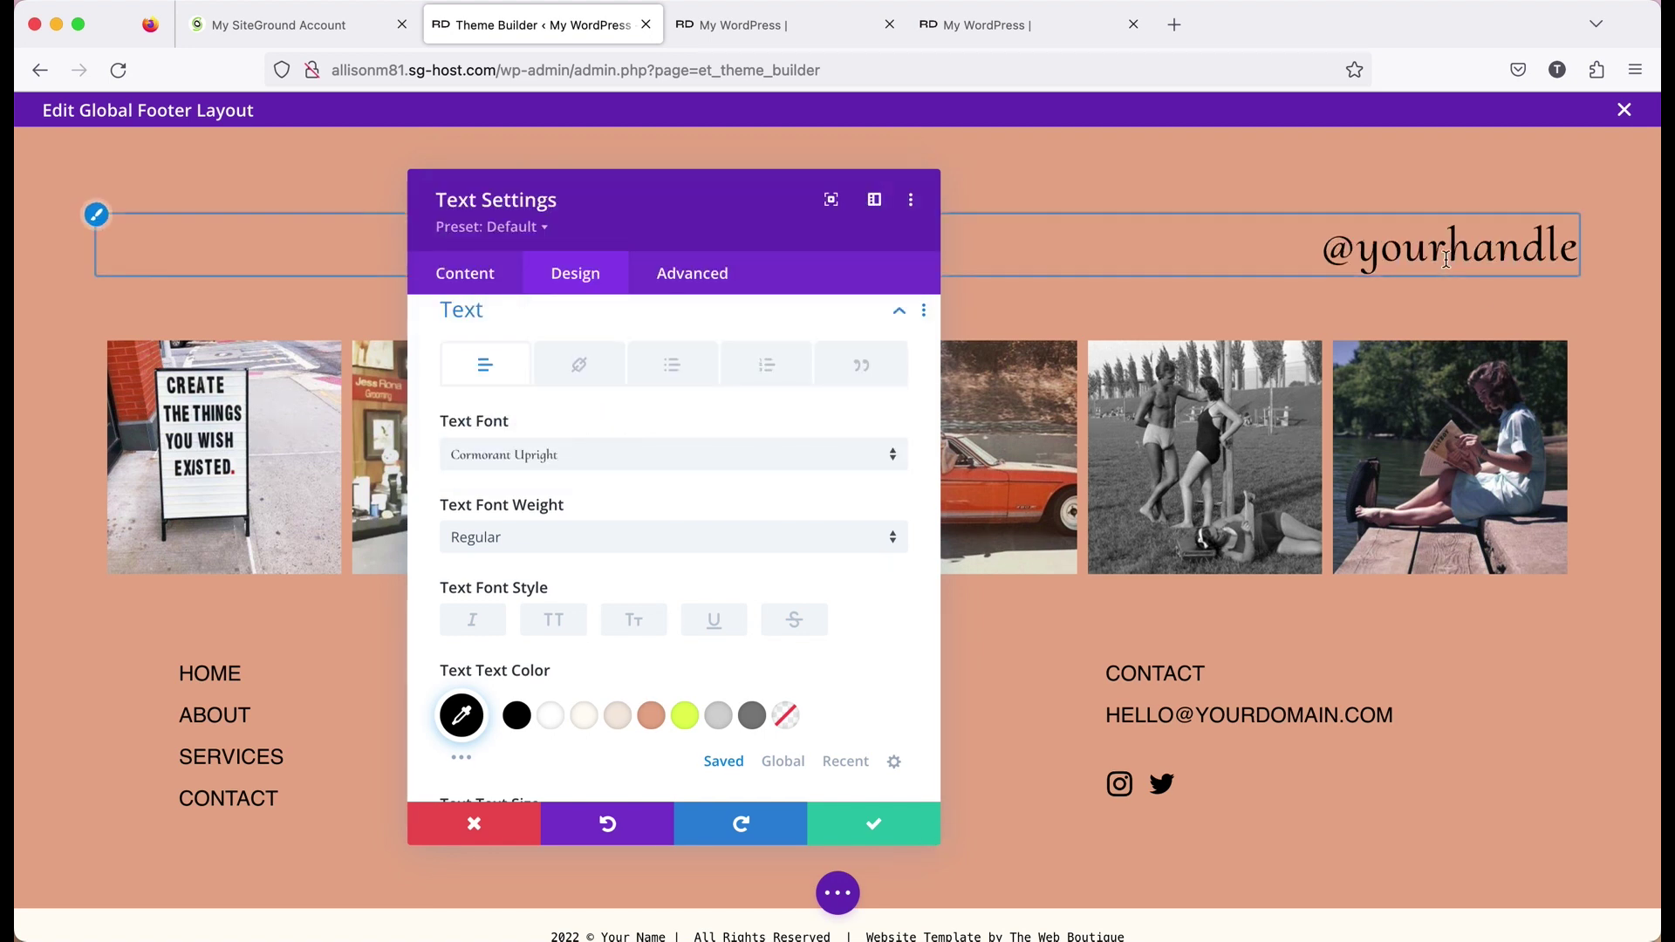
pyautogui.click(873, 815)
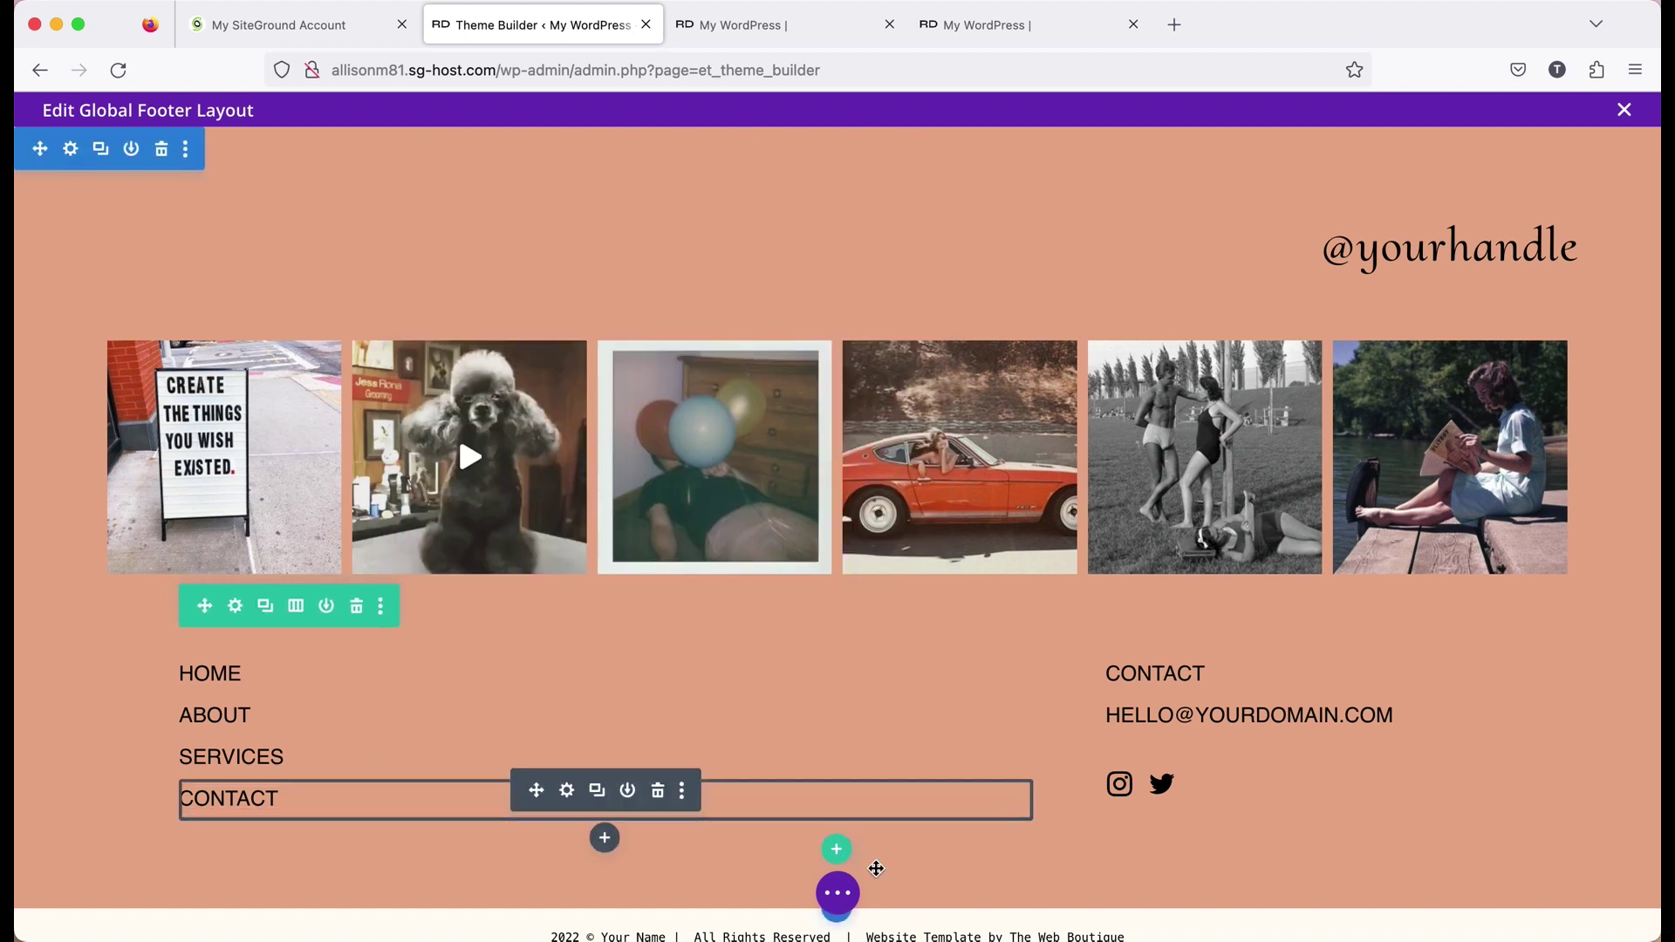
# Save the global footer layout, reload the live homepage and check the restyled footer and the page above it
pyautogui.click(838, 892)
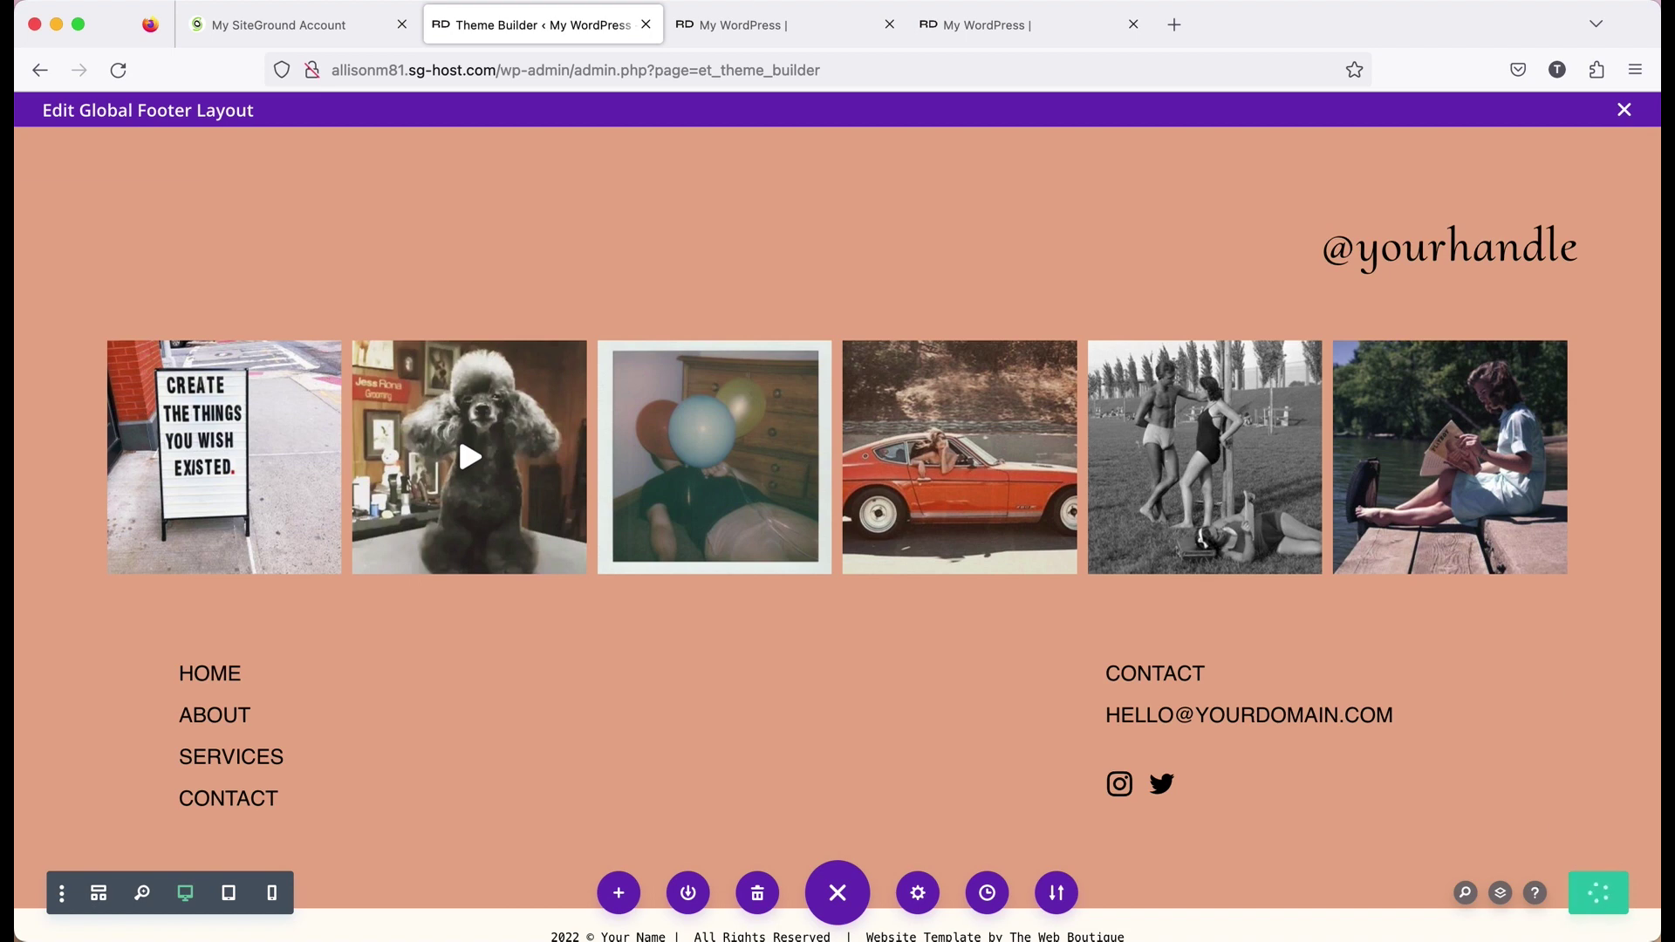
pyautogui.click(683, 28)
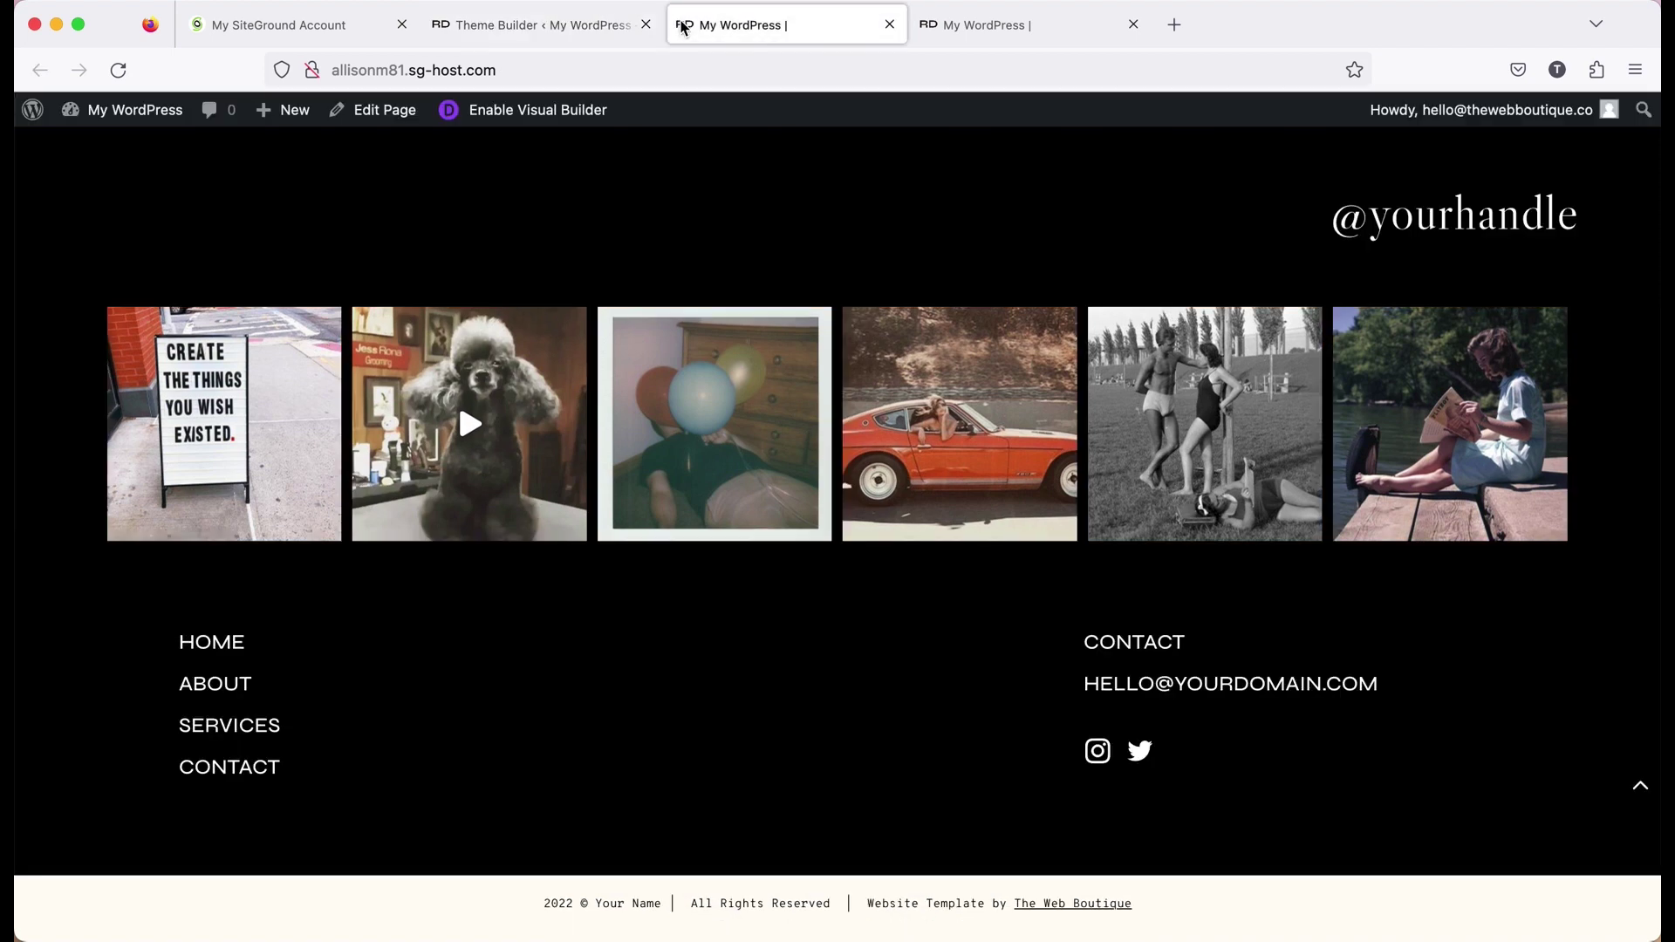
pyautogui.click(118, 70)
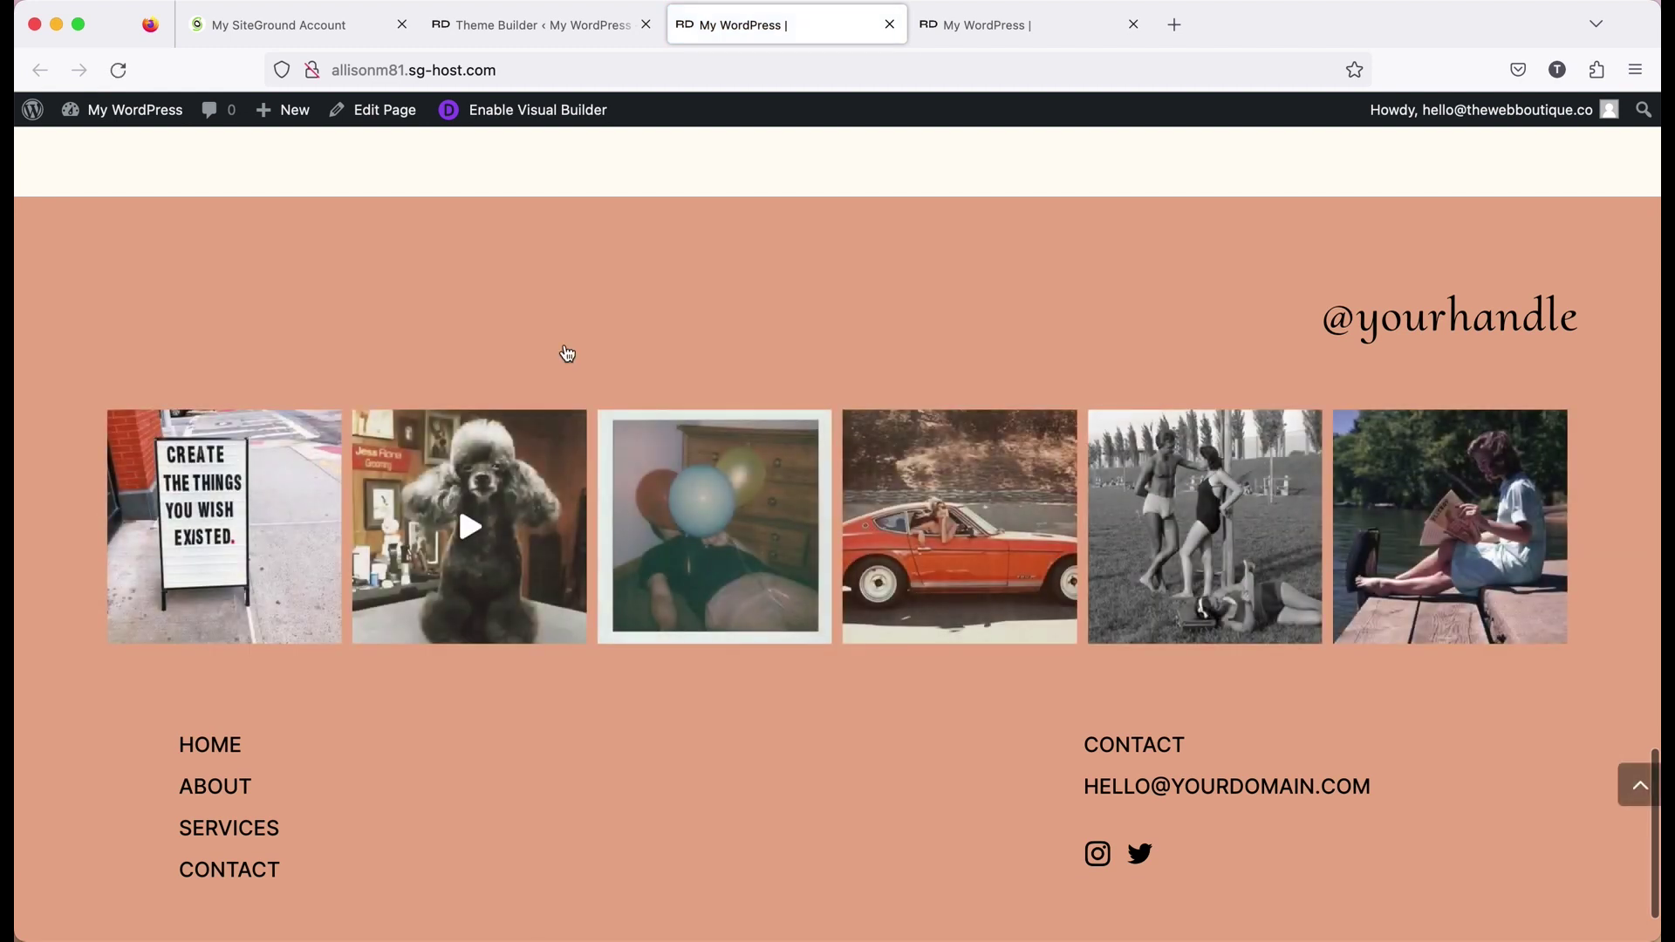
pyautogui.scroll(-2, 572, 353)
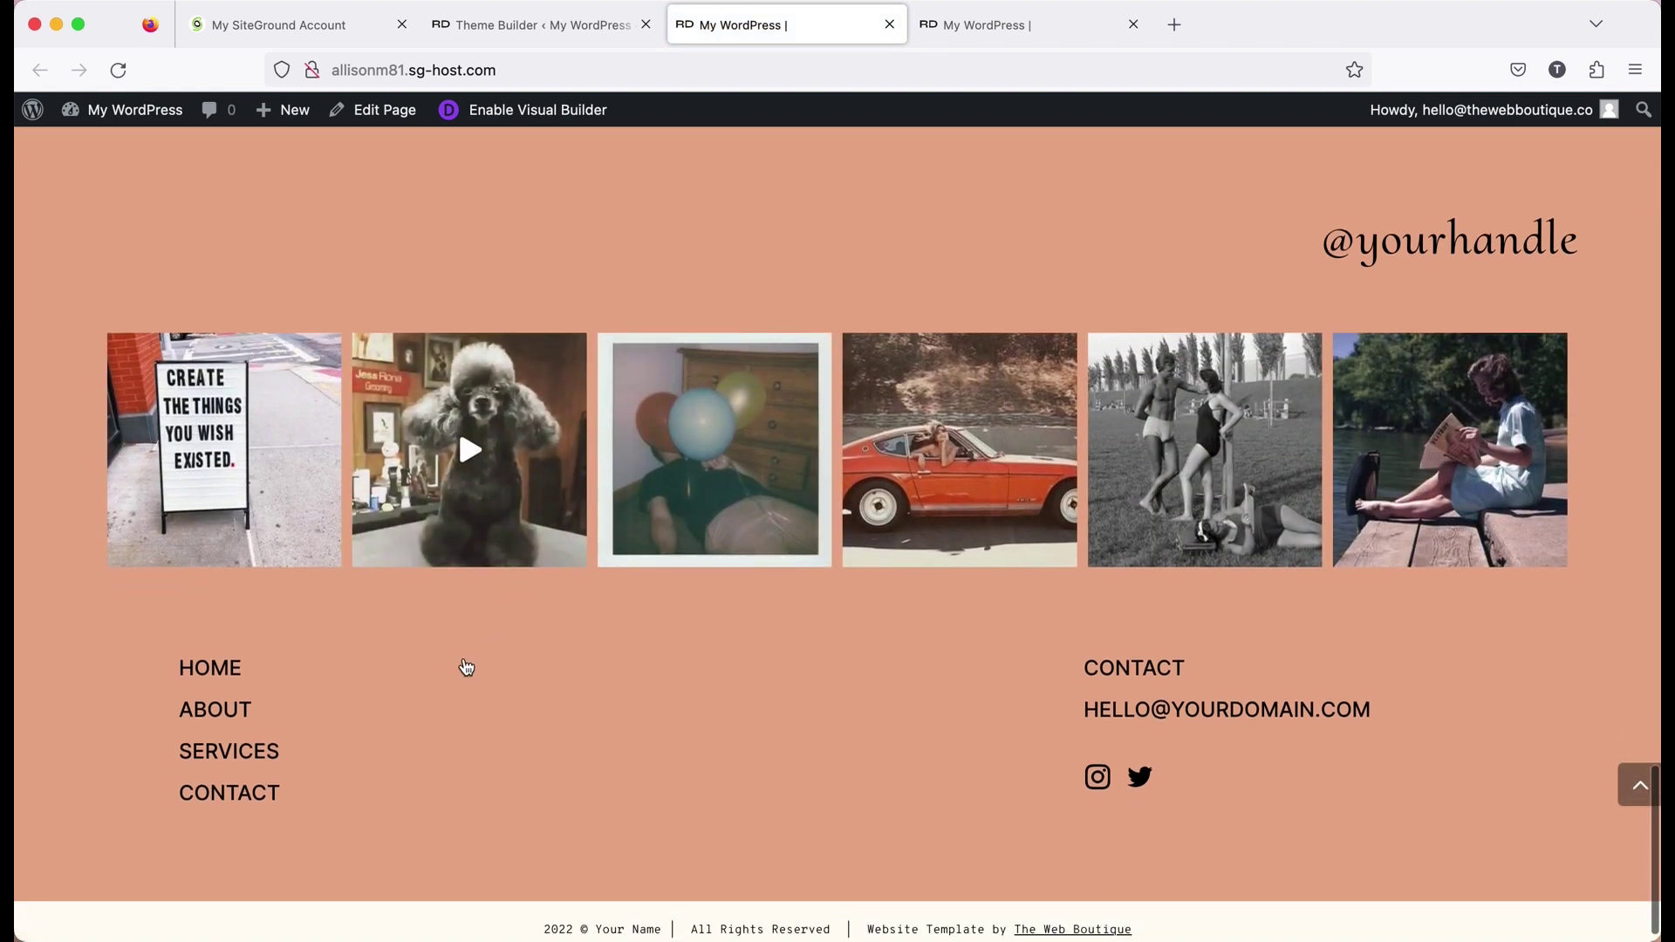
pyautogui.scroll(-1, 467, 666)
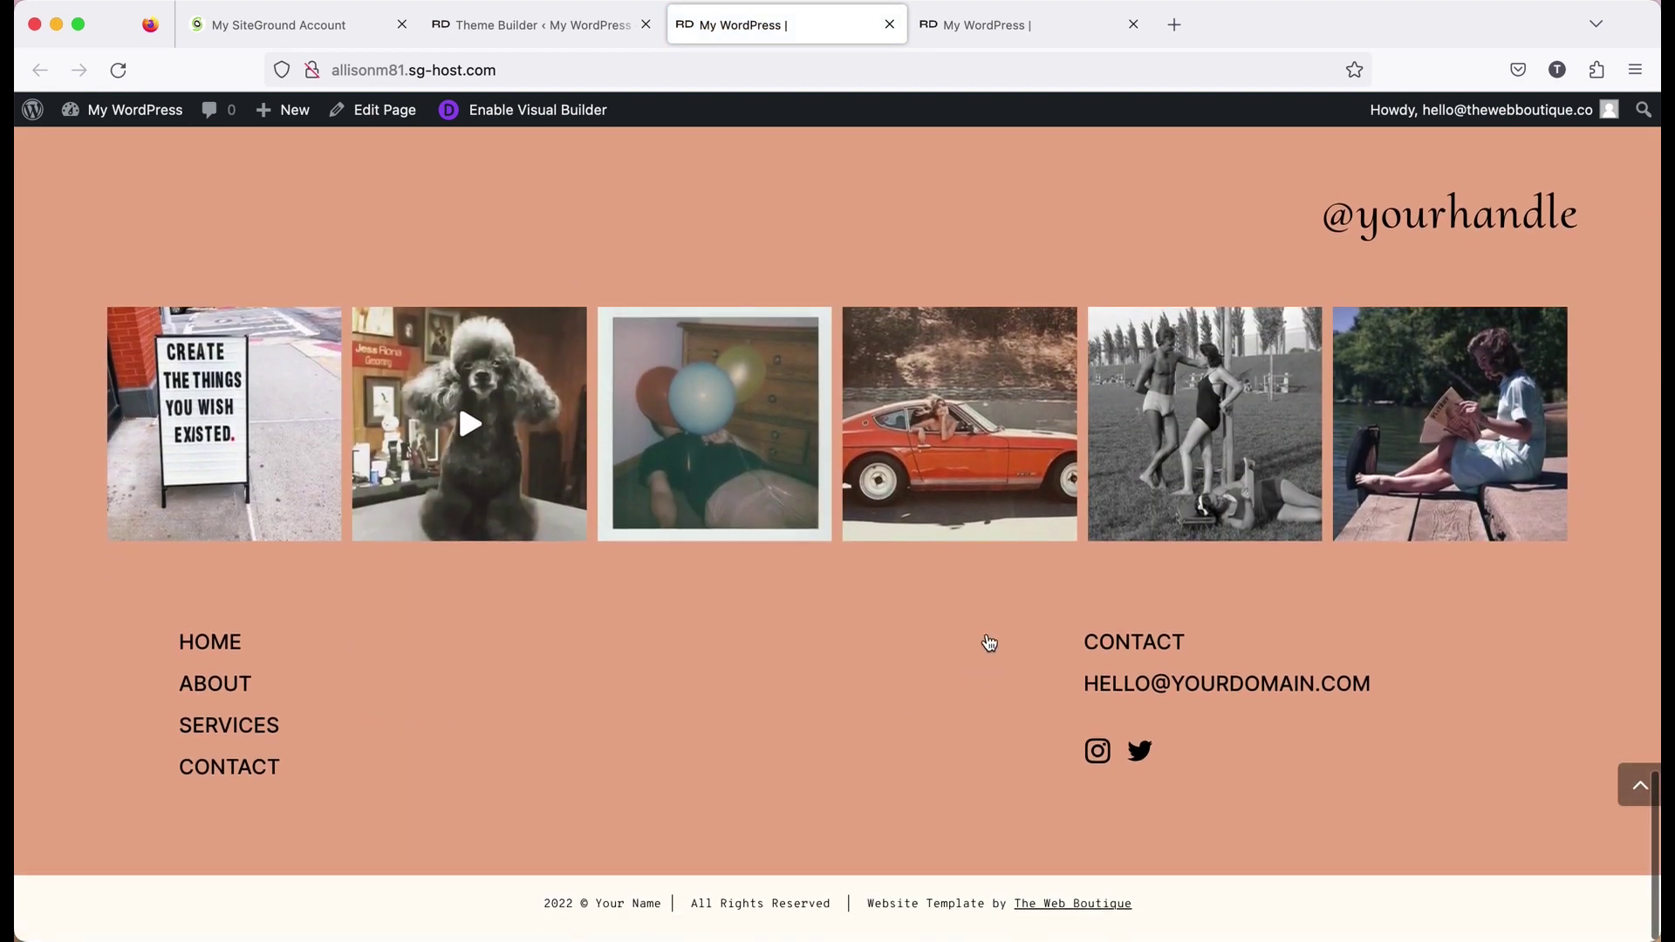
pyautogui.scroll(10, 860, 617)
pyautogui.scroll(15, 859, 615)
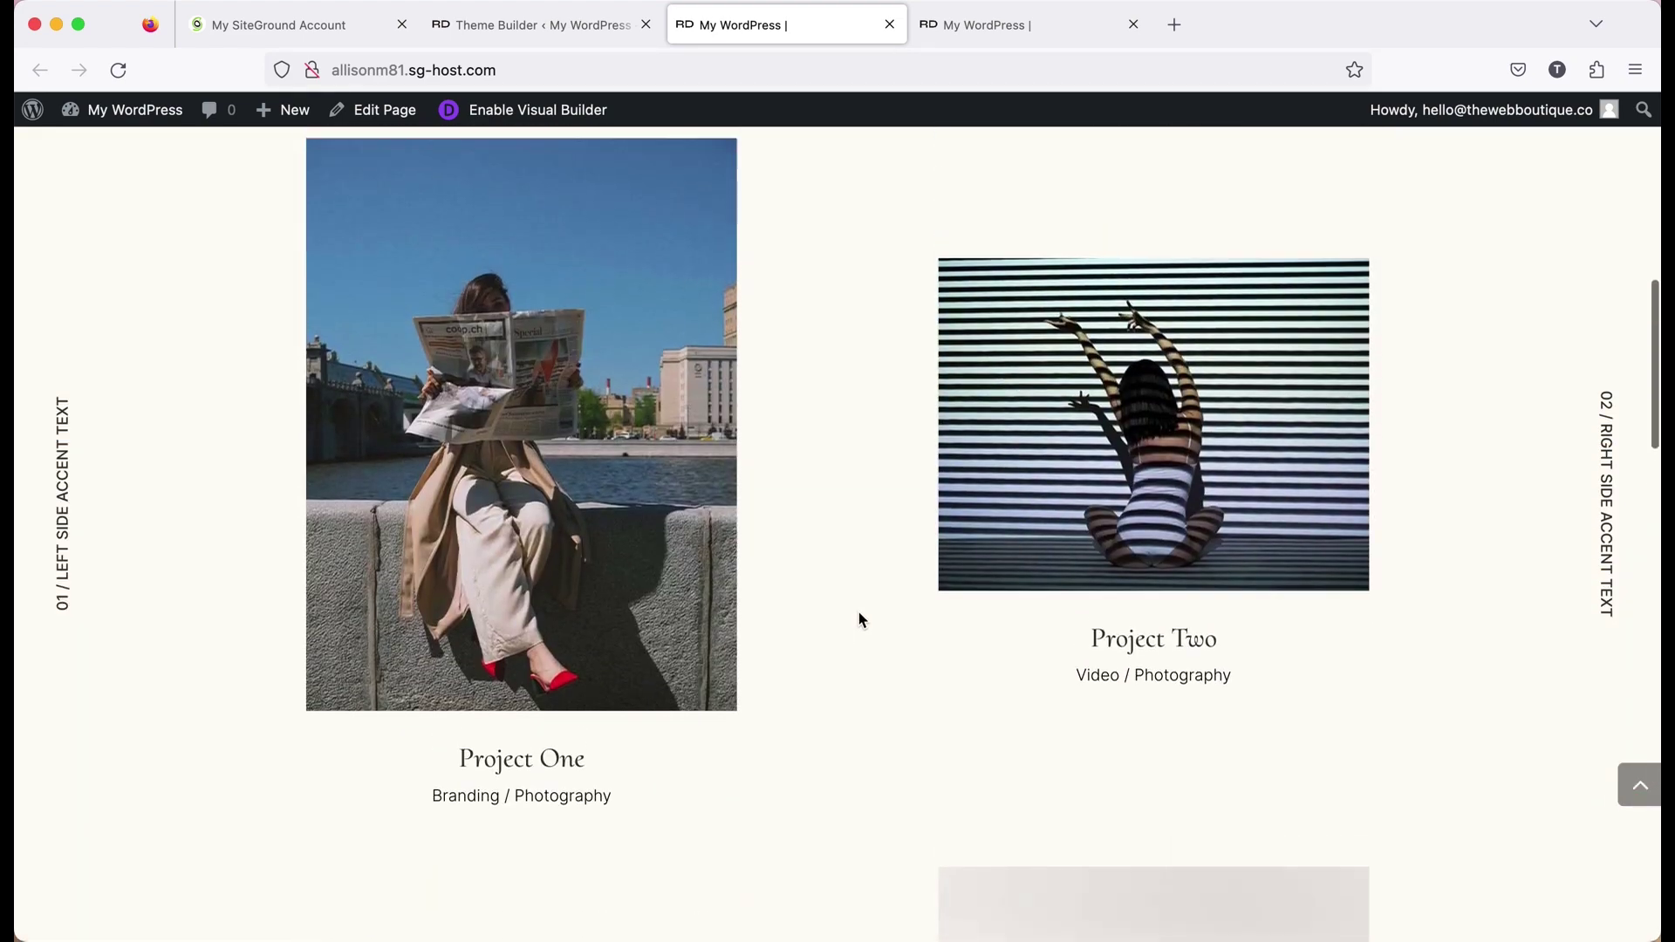